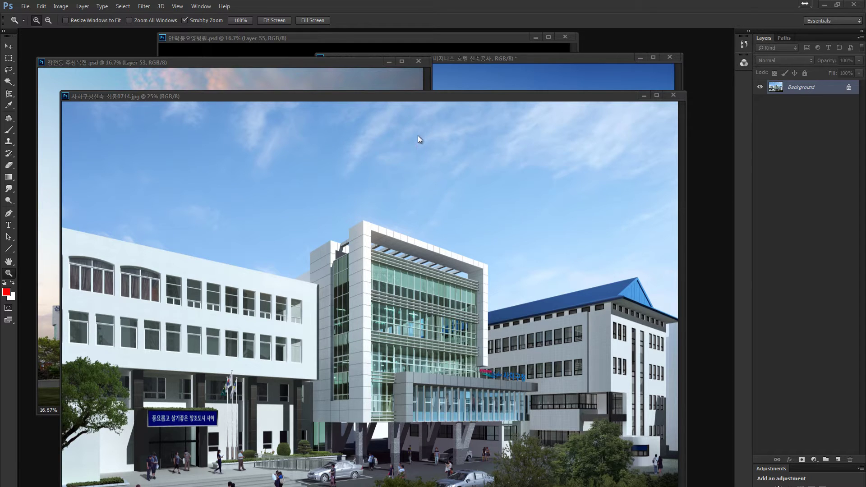
Compare the open building renderings by bringing each document forward, and examine the streetscape around the building in 안락동요양병원.psd.
drag(440, 96, 446, 142)
click(445, 58)
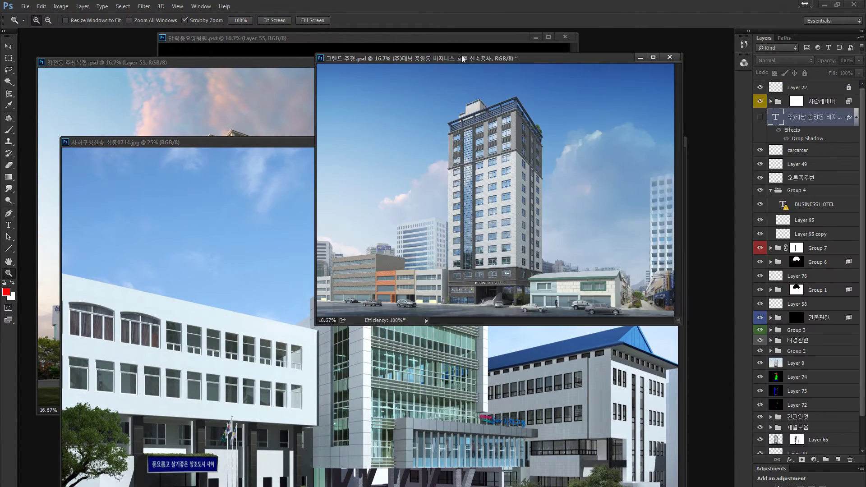
click(440, 38)
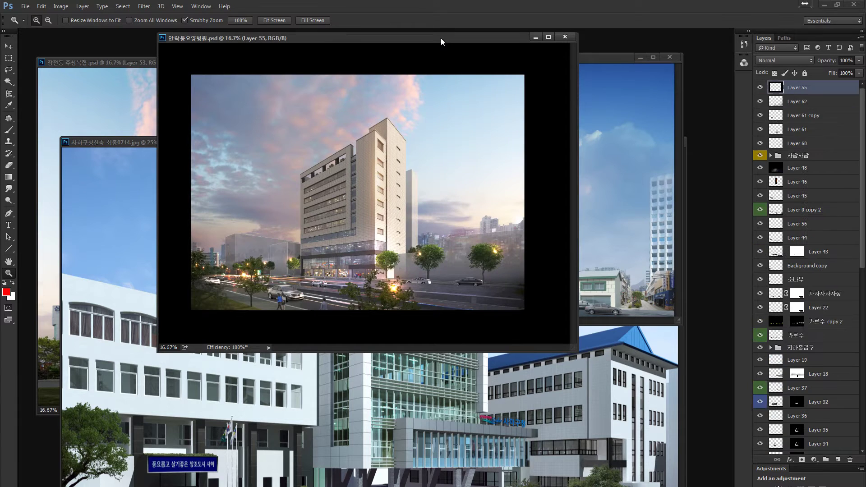
click(112, 64)
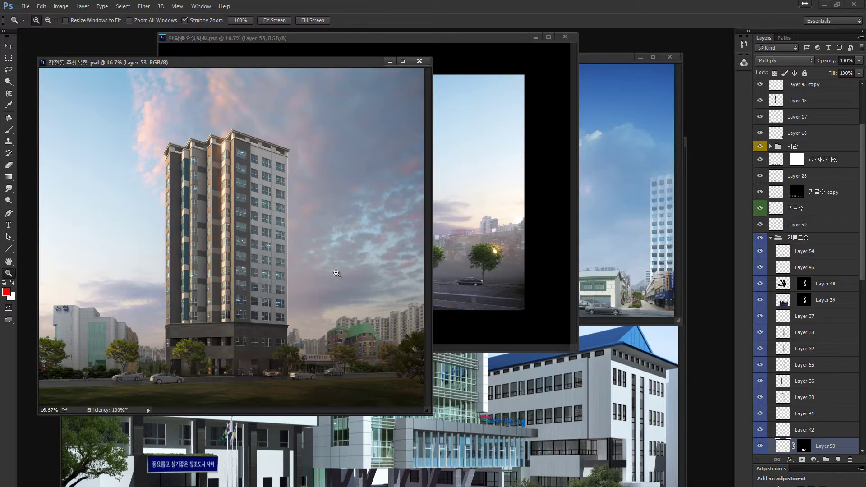
click(487, 215)
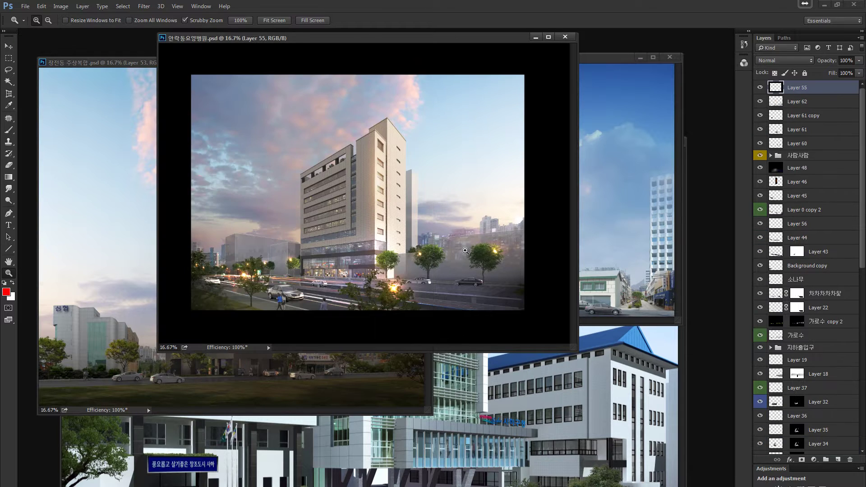
drag(466, 251, 505, 237)
drag(273, 274, 451, 241)
drag(174, 247, 342, 237)
drag(409, 240, 462, 273)
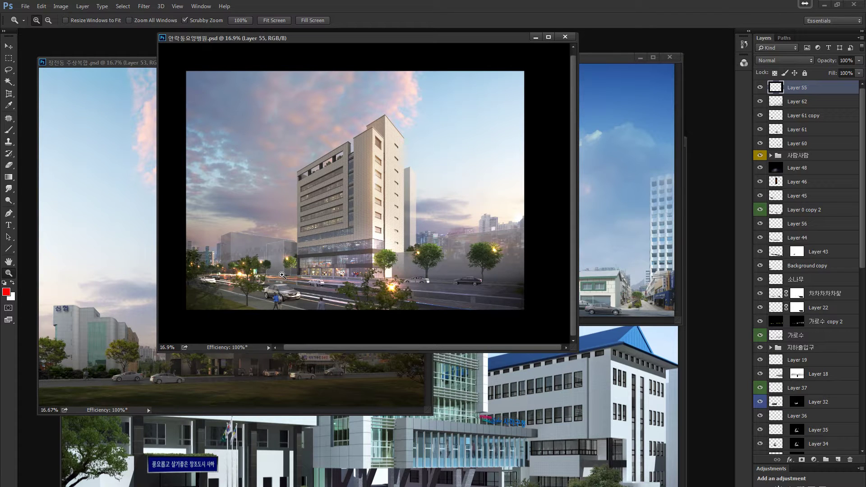
Examine the neighbouring buildings, trees and cars around the apartment tower in 장전동 주상복합.psd.
click(286, 369)
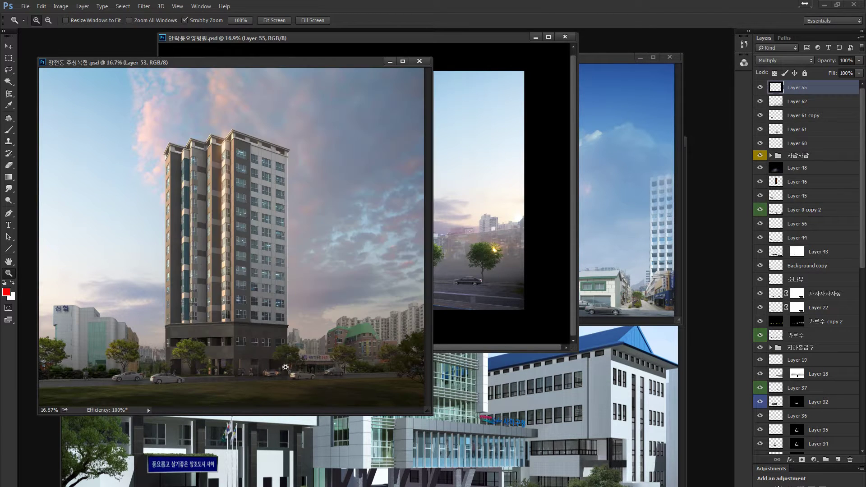
drag(361, 347, 305, 311)
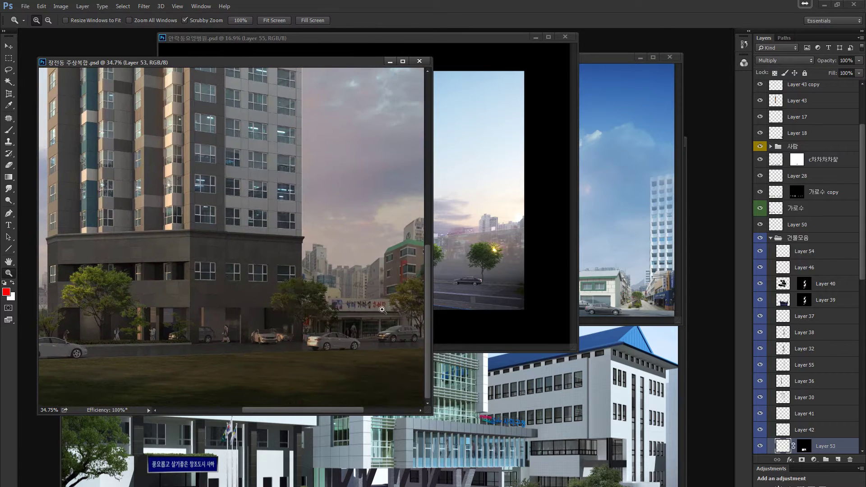
drag(381, 312, 301, 371)
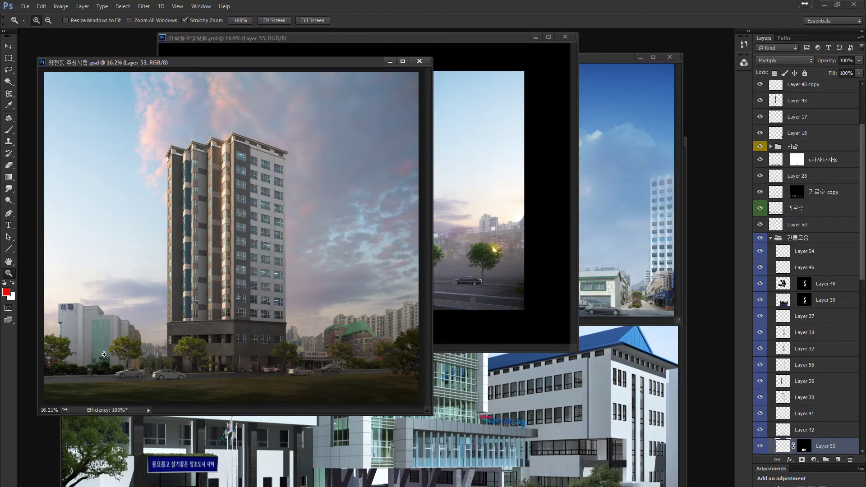
mouse_move(96, 335)
mouse_down()
mouse_move(140, 335)
mouse_move(103, 336)
mouse_up()
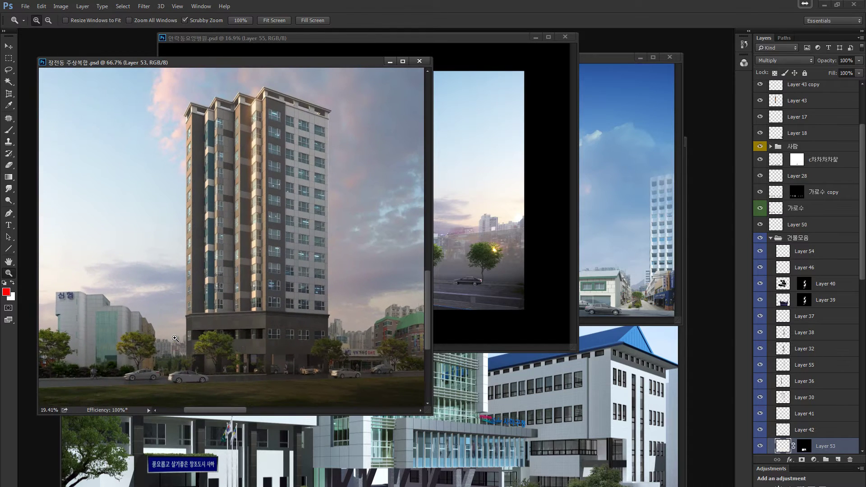
drag(379, 332, 357, 332)
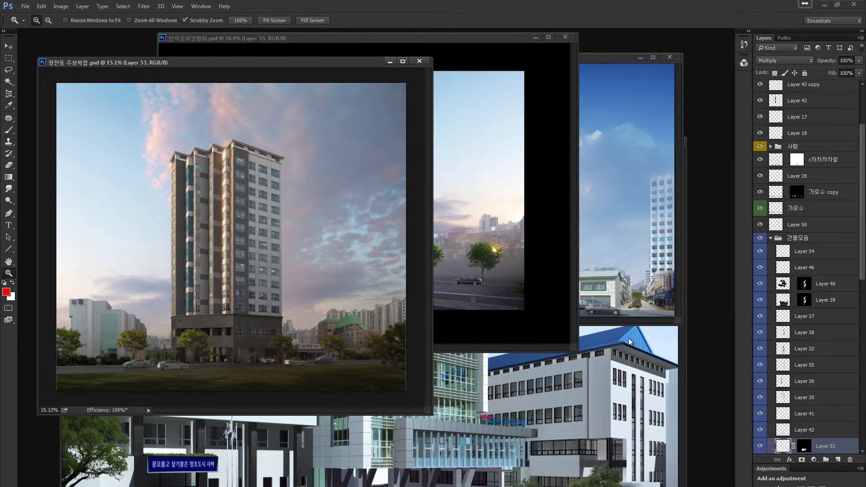
Bring the office complex rendering 사하구청신축 최종0714.jpg fully into view at 16.7% zoom and examine its buildings.
click(629, 337)
drag(442, 136, 452, 213)
key(ctrl+minus)
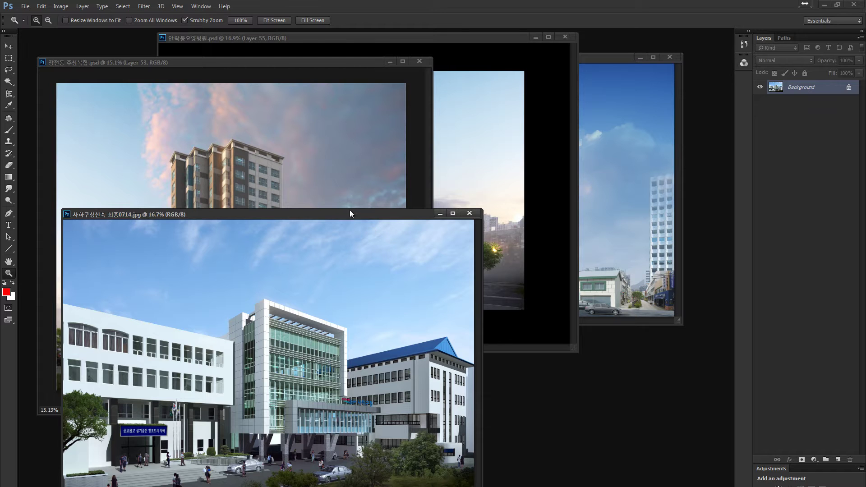
drag(350, 213, 385, 102)
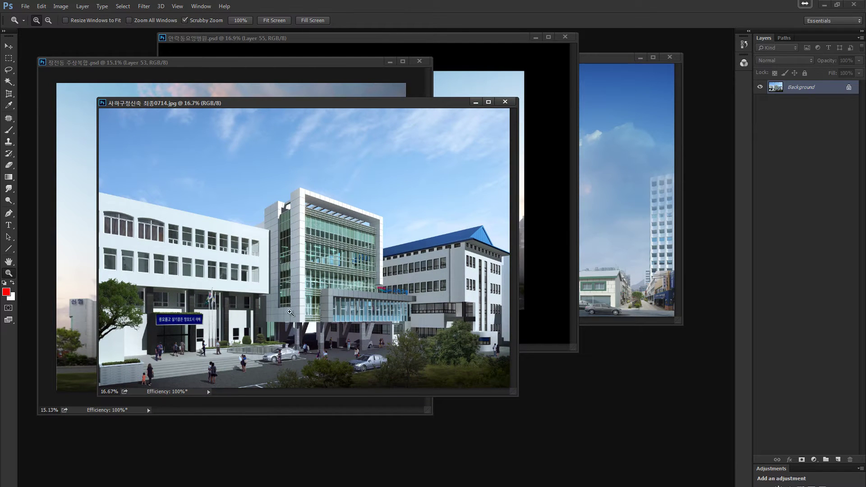
drag(453, 283, 192, 318)
drag(140, 232, 188, 219)
key(ctrl+0)
Mark the buildings flanking the glass tower with rectangular selections, preview them in Quick Mask, and clear the selection.
key(m)
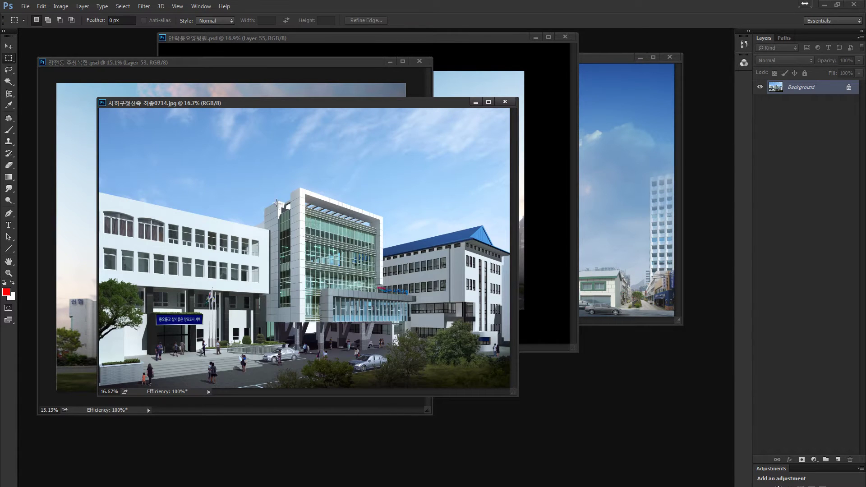
drag(277, 204, 413, 348)
key(q)
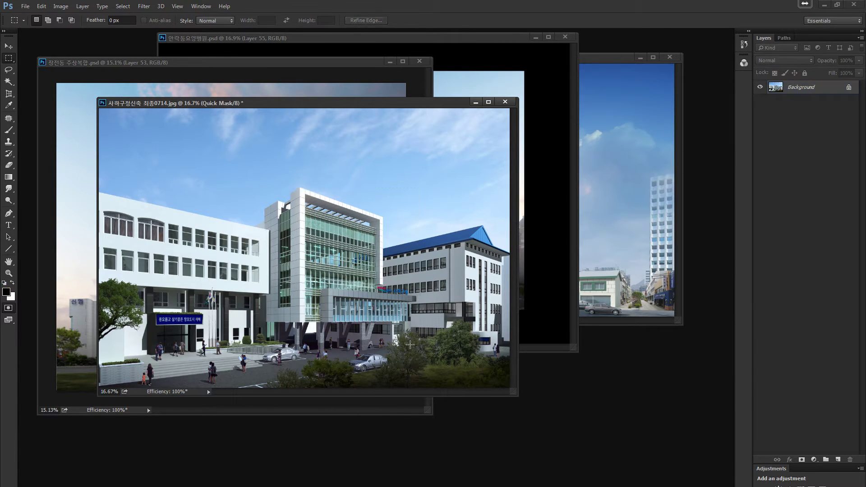
key(q)
drag(141, 199, 280, 356)
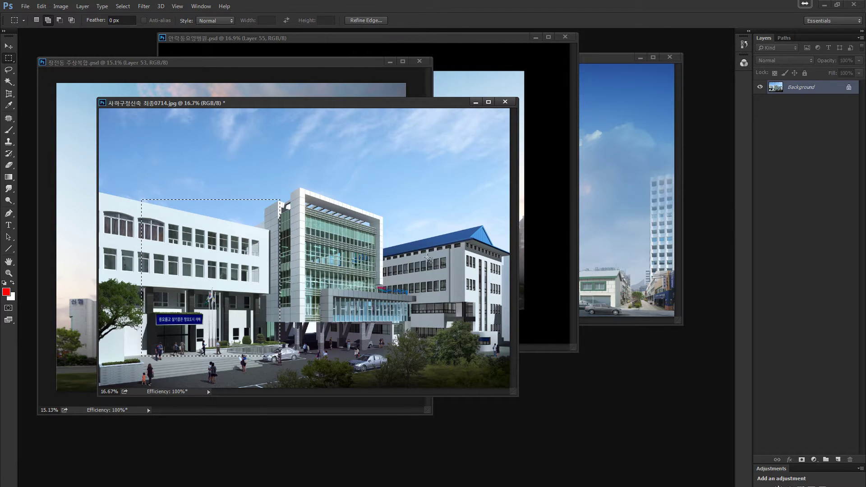
drag(403, 229, 510, 361)
key(q)
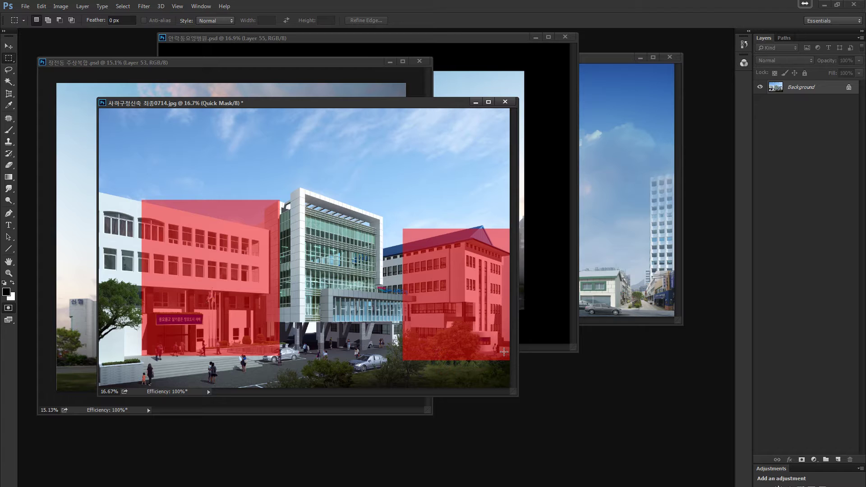
key(q)
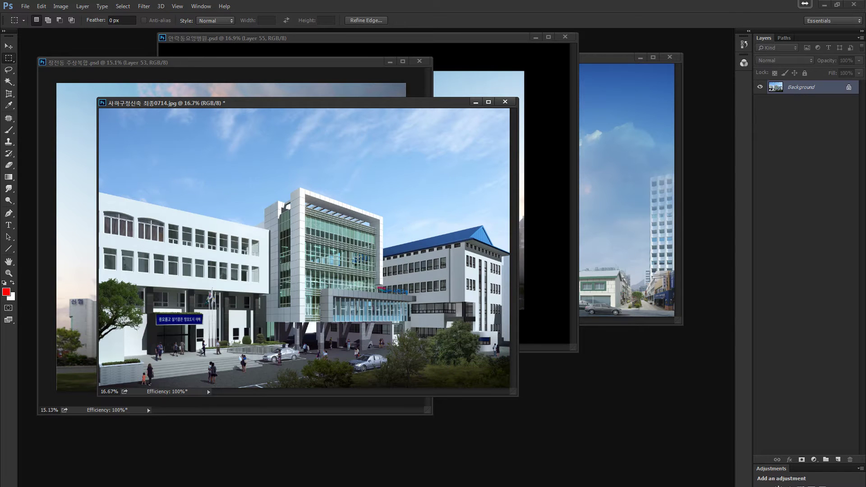
drag(134, 208, 263, 386)
click(418, 204)
Minimize the office complex and apartment tower documents, and bring the hotel document 그랜드 주경.psd forward.
click(477, 103)
click(388, 62)
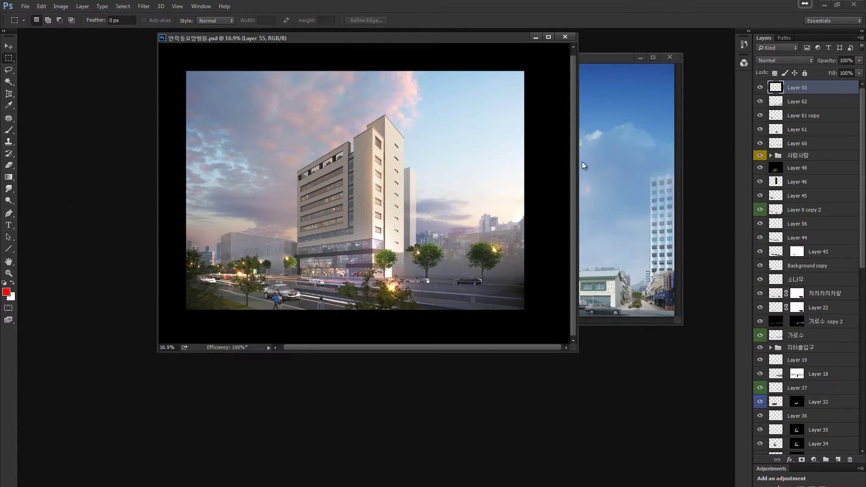
click(617, 191)
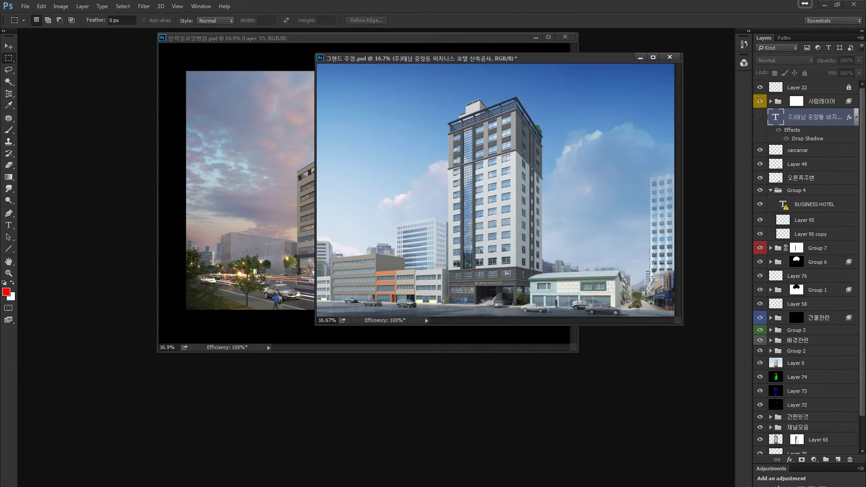
Enlarge the hotel document's window to examine the buildings surrounding the hotel, and minimize that document.
key(z)
click(419, 283)
alt+click(419, 283)
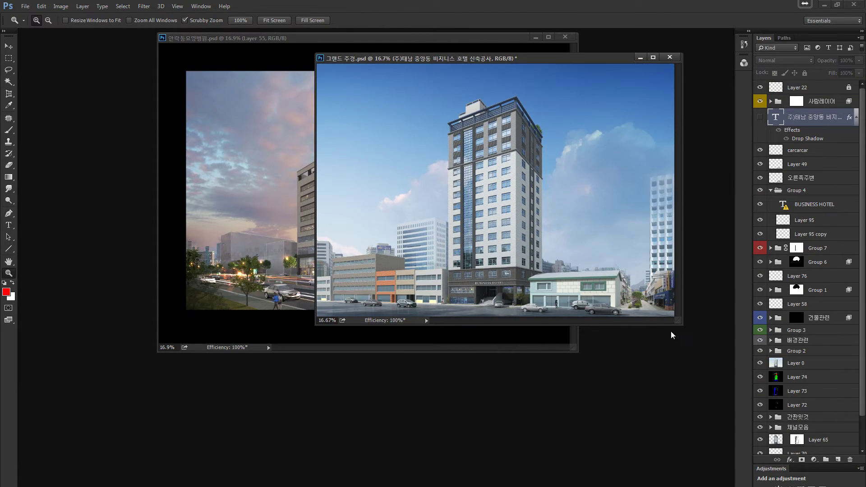
drag(679, 323, 720, 472)
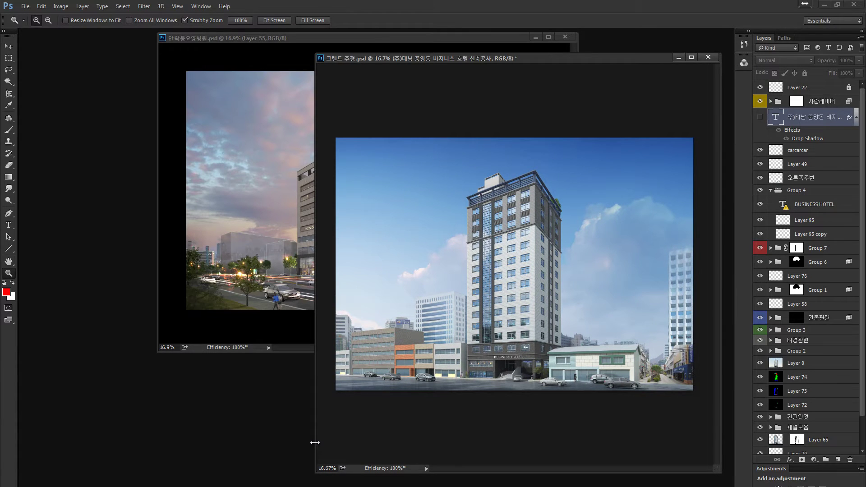
drag(315, 443, 121, 453)
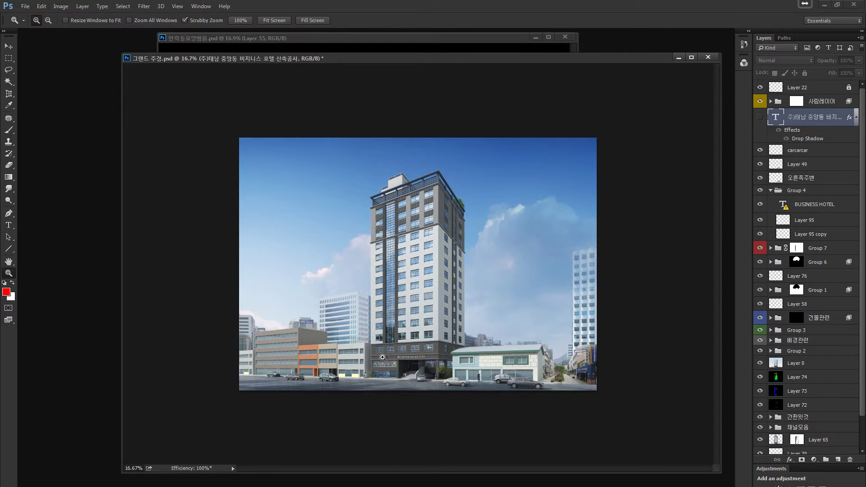
drag(312, 356, 286, 401)
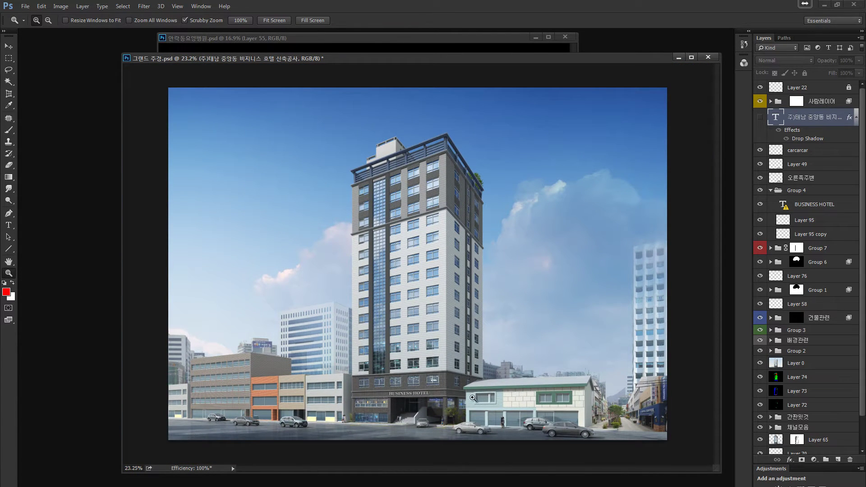
click(679, 59)
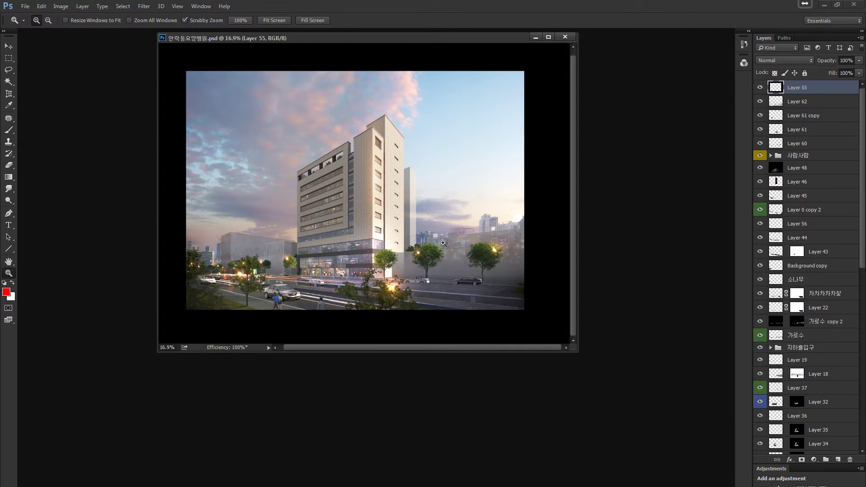
Enlarge the window of 안락동요양병원.psd and examine the main building and its surroundings on both sides.
drag(253, 252, 257, 251)
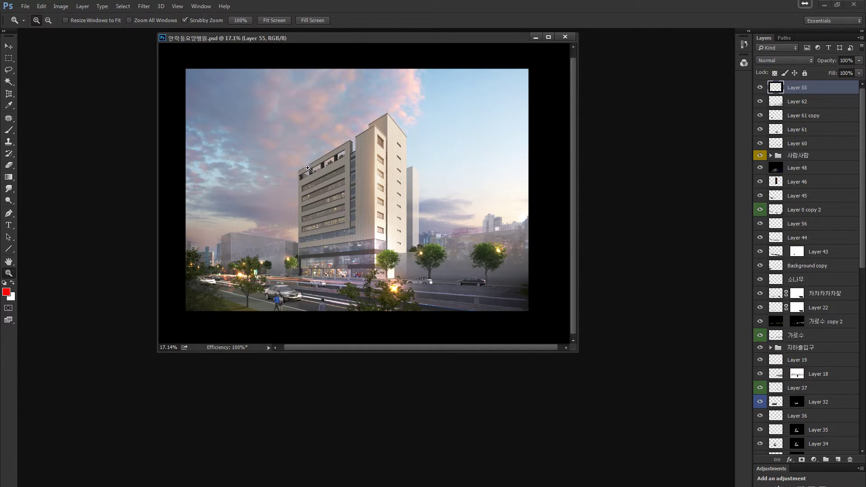
click(349, 214)
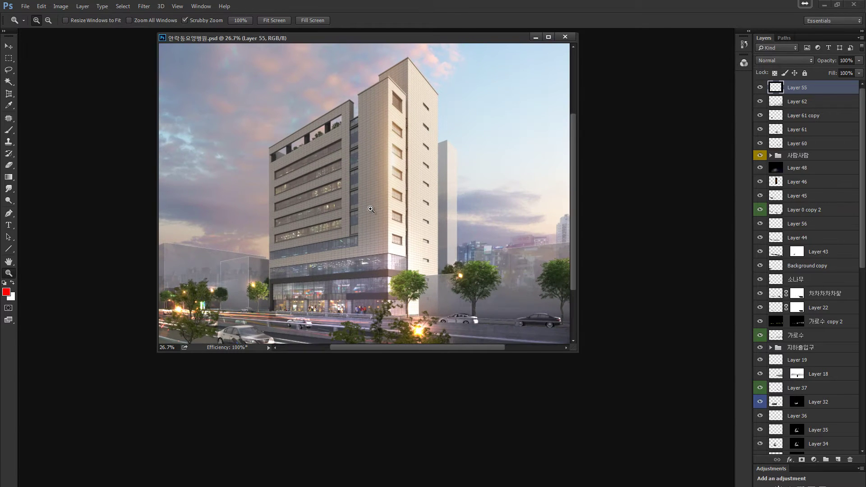
scroll(380, 254, up, 2)
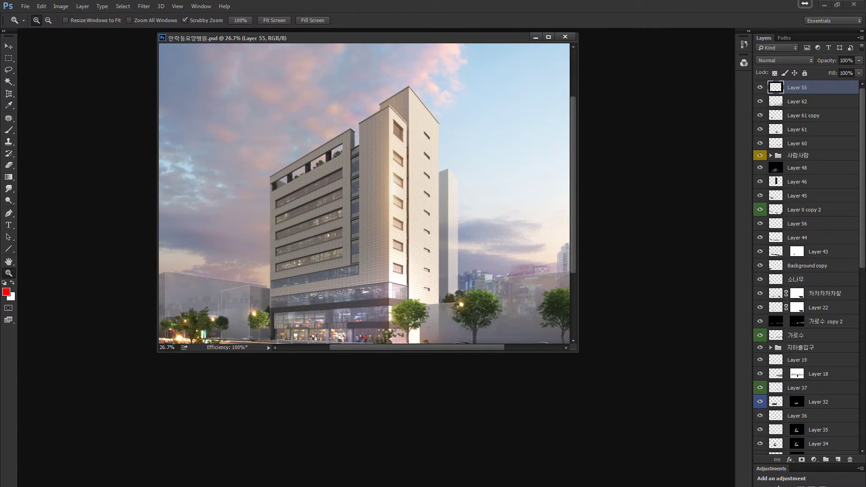
drag(158, 353, 116, 485)
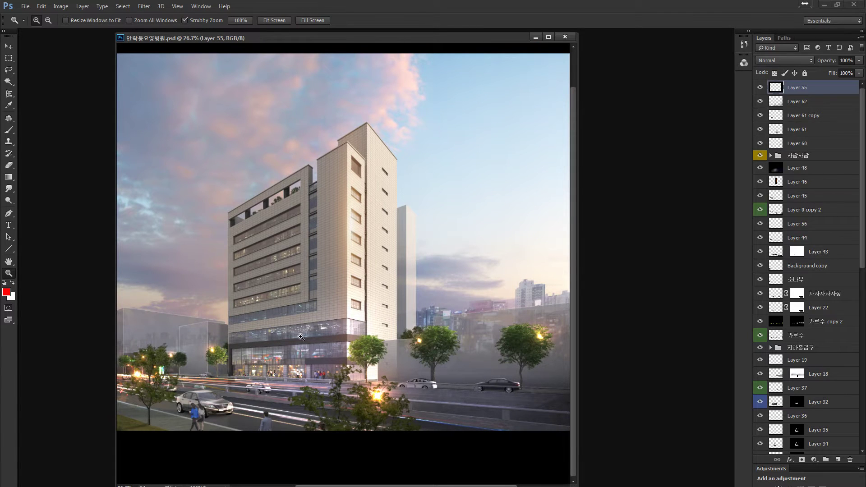
drag(284, 329, 374, 330)
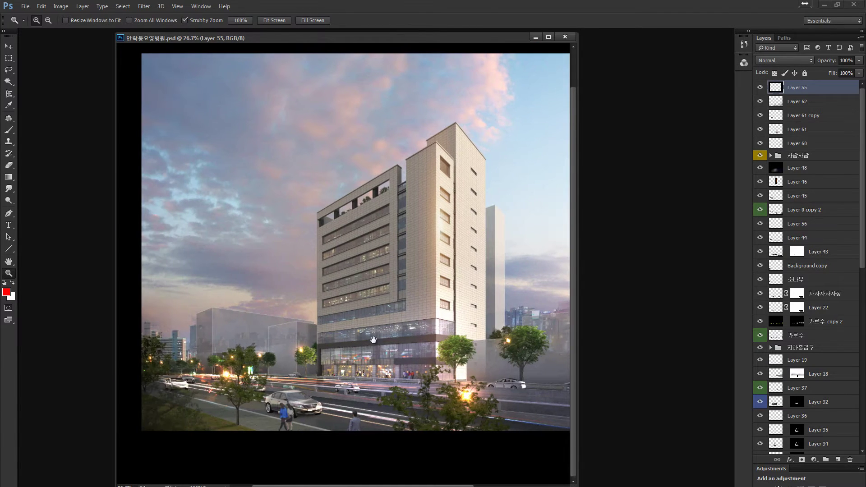
drag(427, 340, 313, 340)
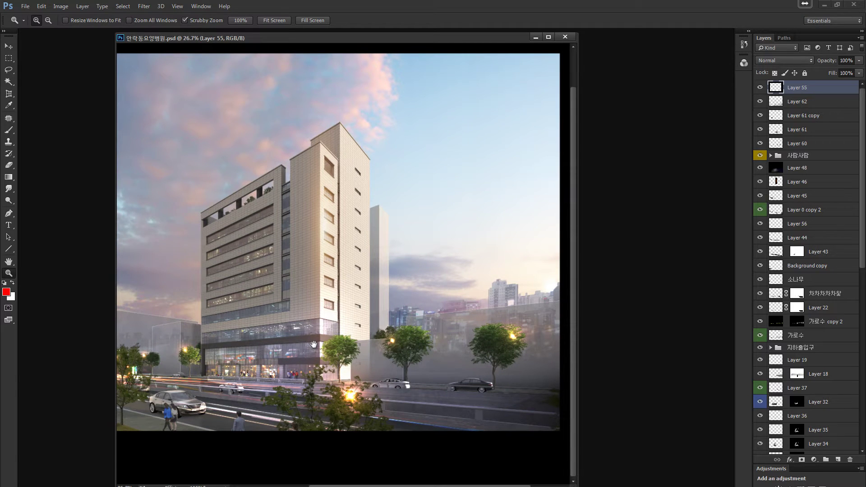
drag(294, 353, 239, 351)
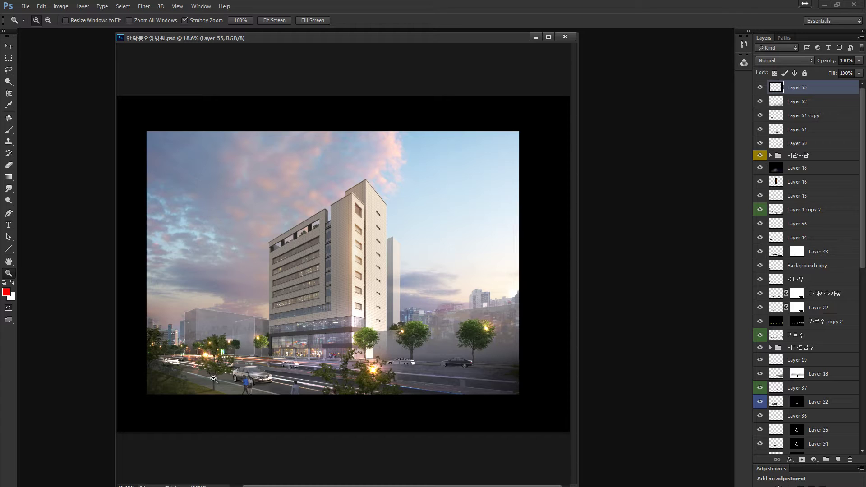
Crop the image to the picture area inside the black border using Layer 55's outline, and delete Layer 55.
key(v)
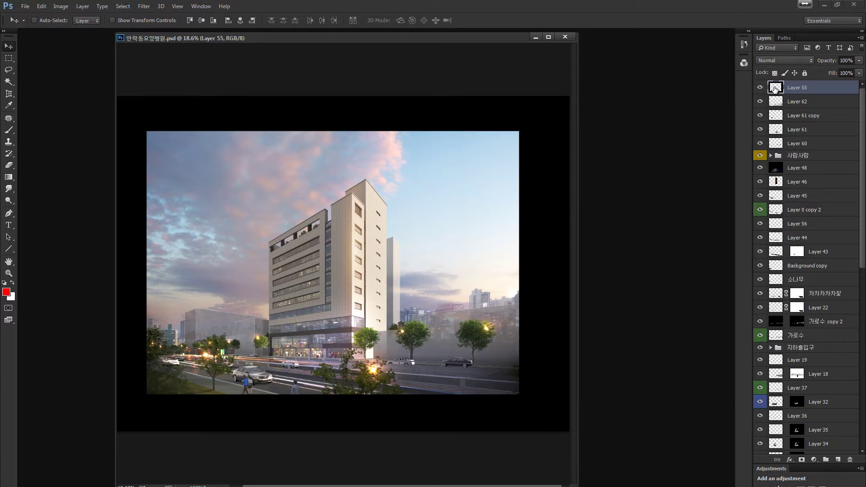
ctrl+click(775, 88)
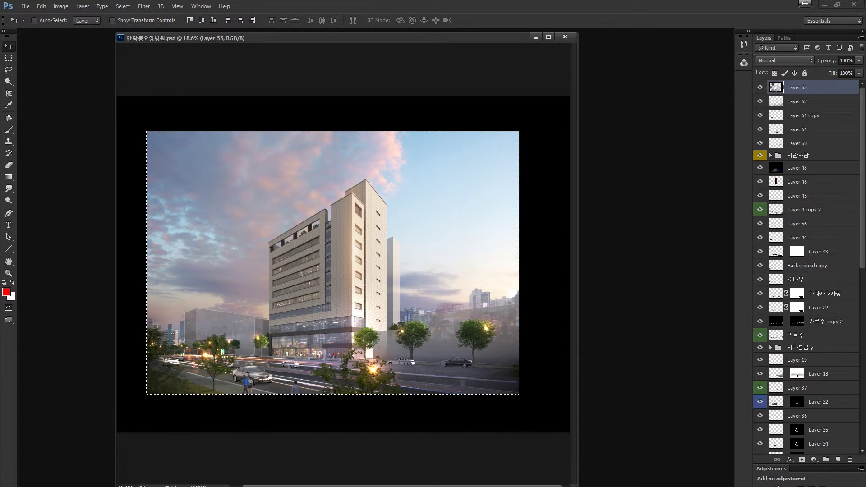
key(alt+i)
key(p)
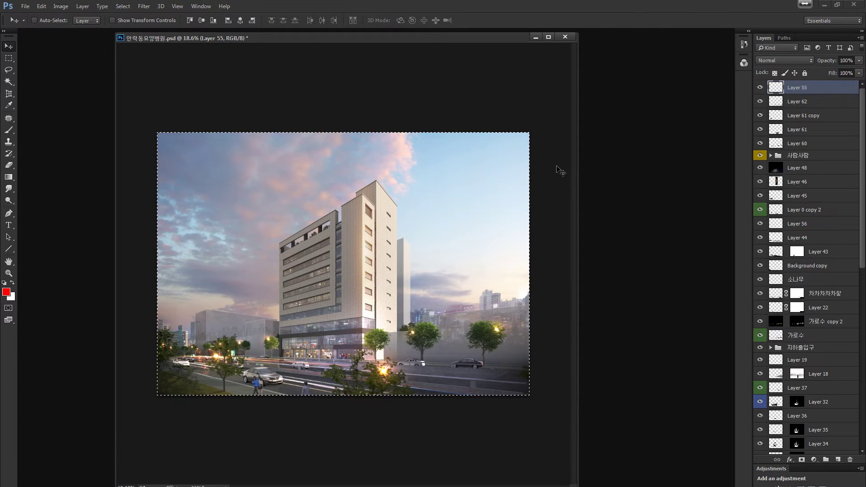
key(ctrl+d)
key(Delete)
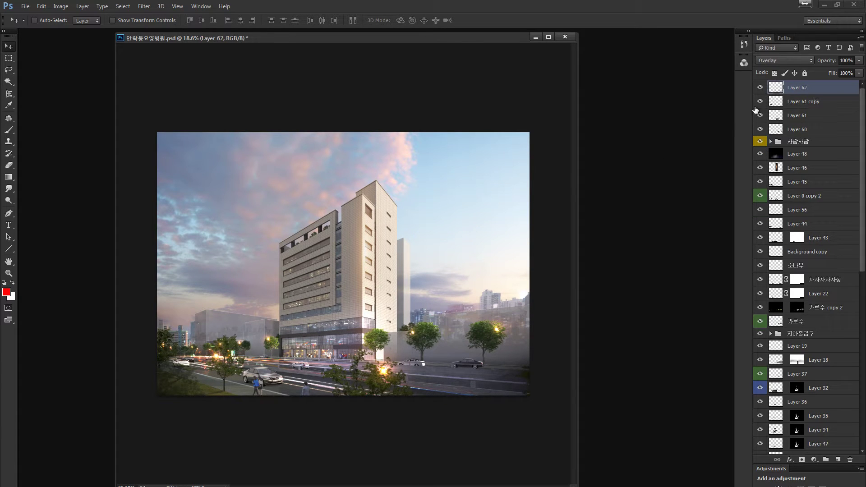
Delete the uppermost layers of the stack, from Layer 62 down through the 사람사람 group.
key(Delete)
key(Delete)
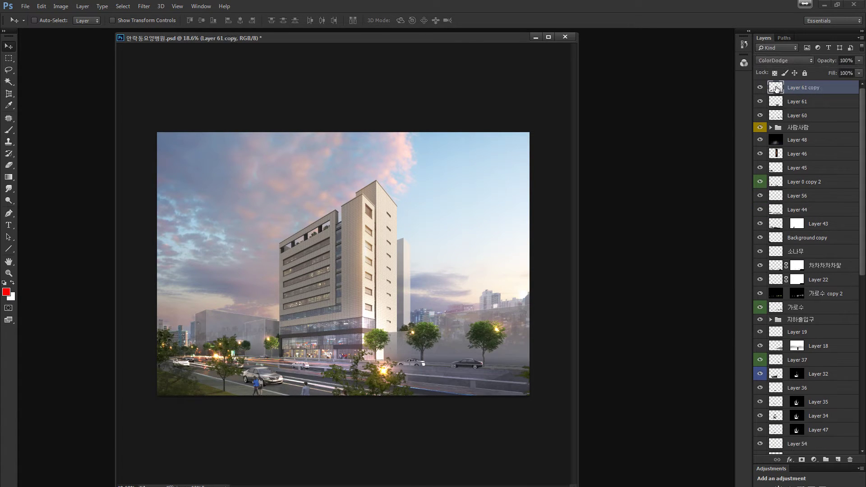
key(Delete)
key(Delete)
key(Delete)
key(Delete)
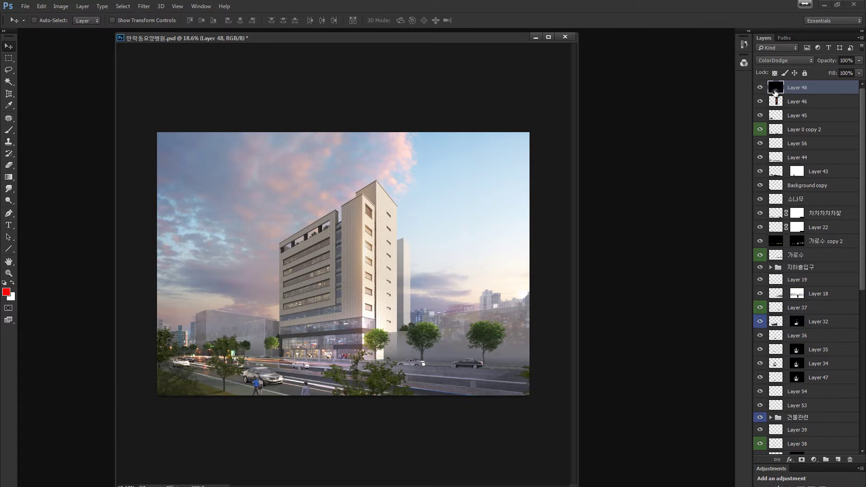
Delete the next layers in the stack one by one, from Layer 48 down through Layer 43.
key(Delete)
key(Delete)
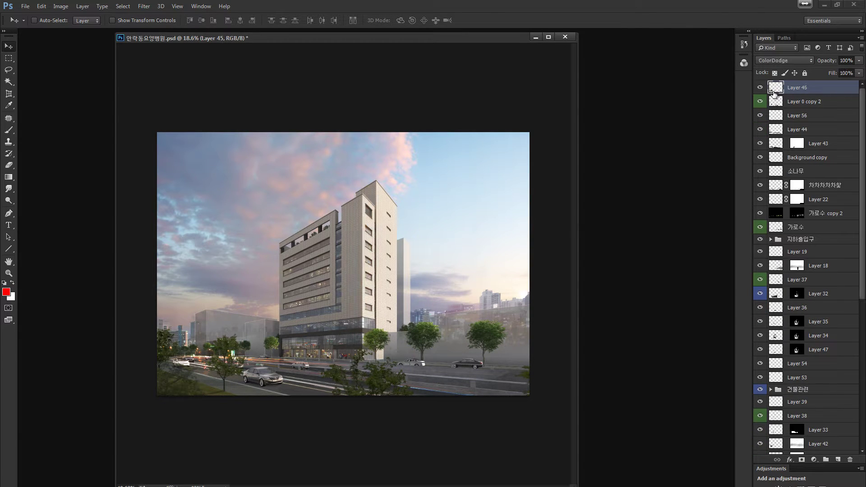
key(Delete)
key(Delete)
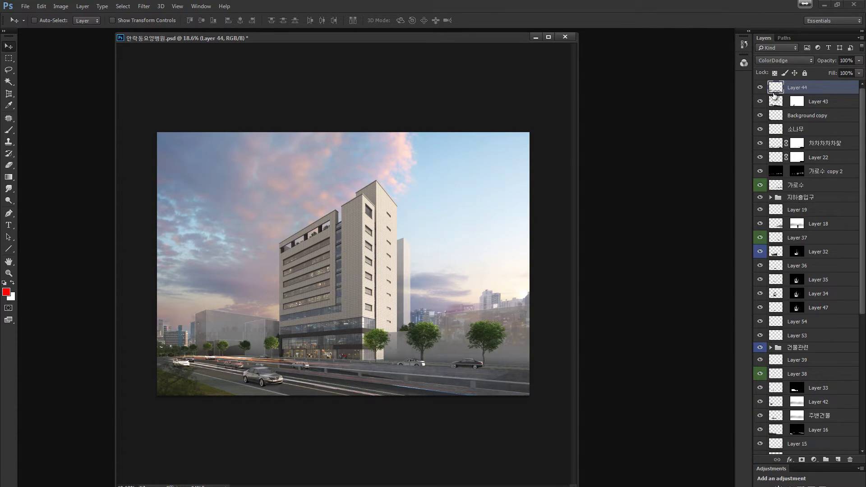
key(Delete)
key(Delete)
key(Delete)
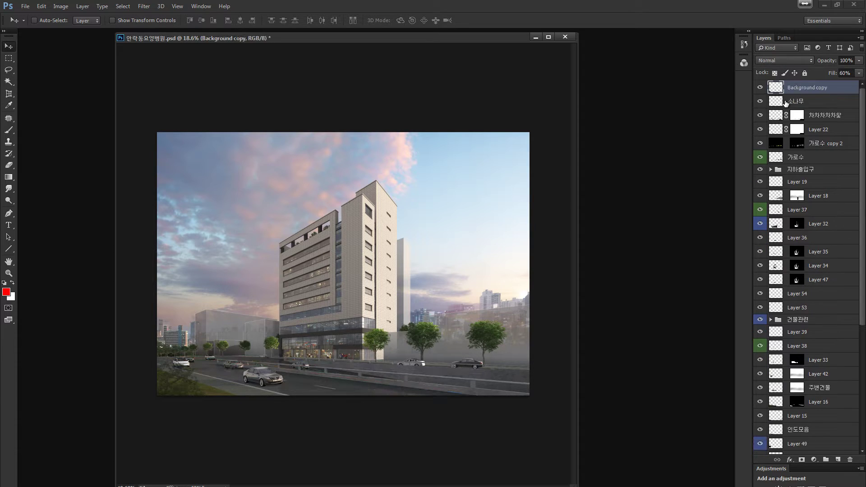
Delete the car and tree layers from Background copy down through 가로수, stopping at the 지하출입구 group.
key(Delete)
key(Delete)
key(Delete)
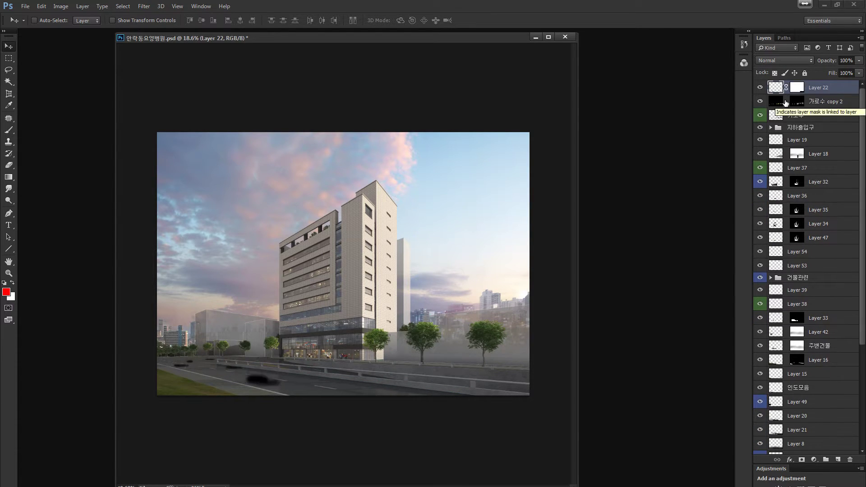
key(Delete)
key(Delete)
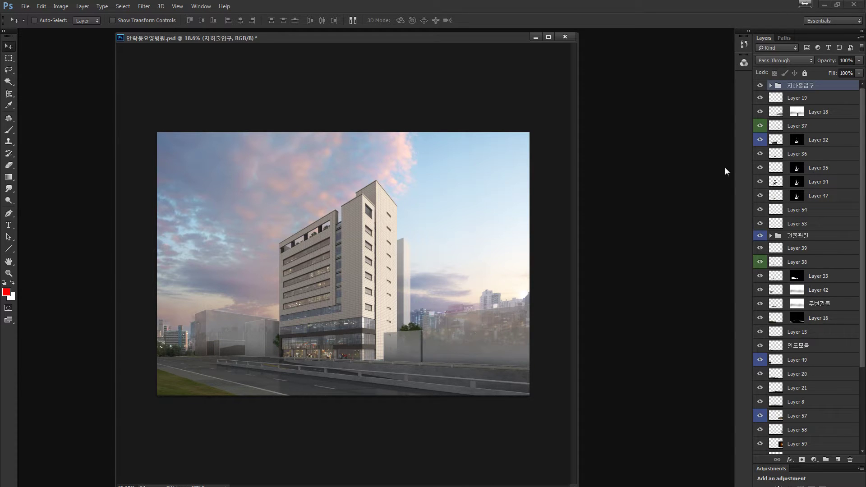
Check the 지하출입구 group by hiding and showing it, select Layer 19, and examine the main building and its gray neighbors.
click(761, 85)
click(761, 85)
click(776, 99)
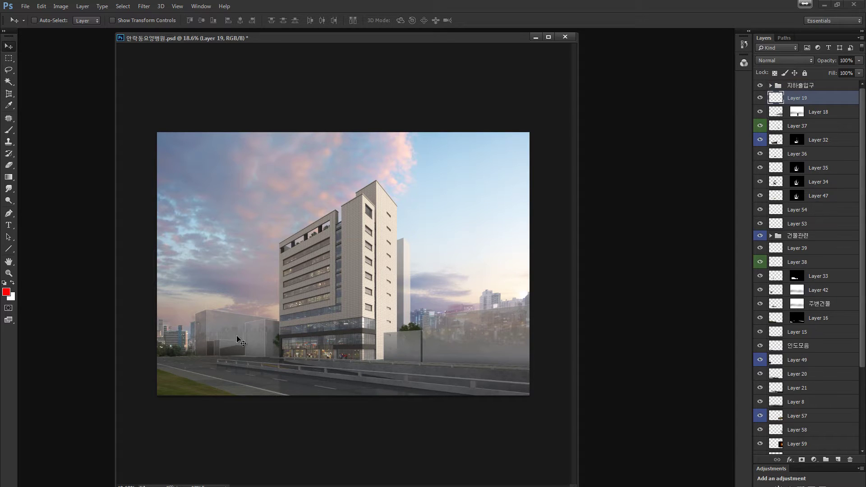
key(z)
drag(269, 336, 464, 347)
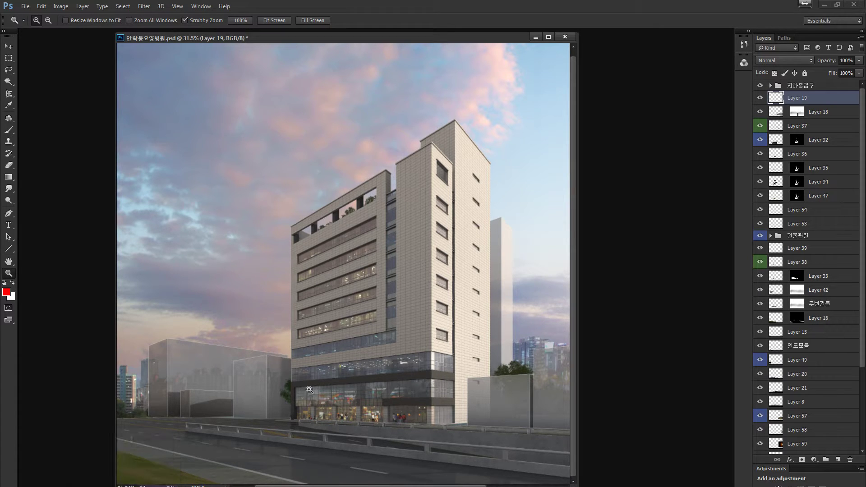
Compare the rendering's surroundings with the Daum 지도 street view in Chrome, looking along the row of shopfronts.
key(alt+Tab)
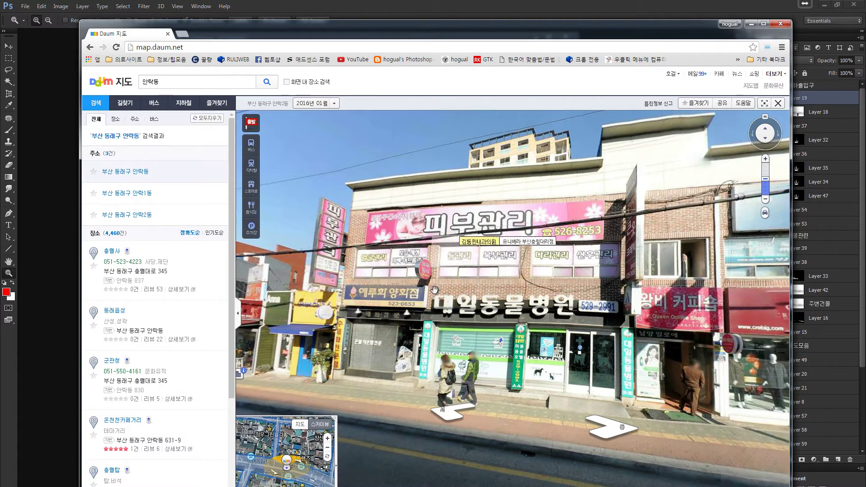
drag(451, 260, 407, 293)
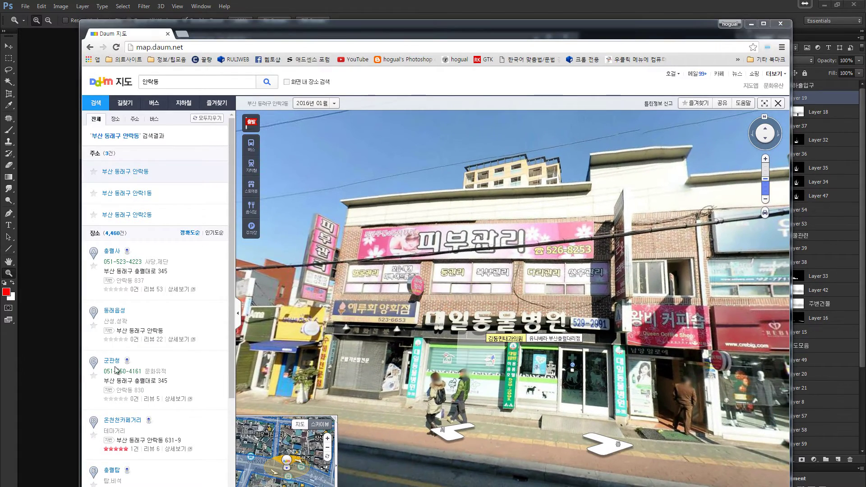
key(alt+Tab)
drag(481, 311, 440, 312)
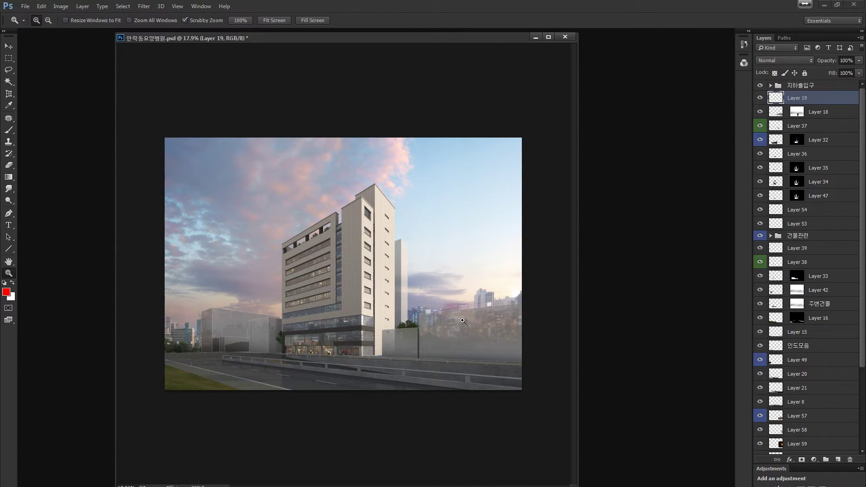
key(alt+Tab)
drag(471, 288, 420, 274)
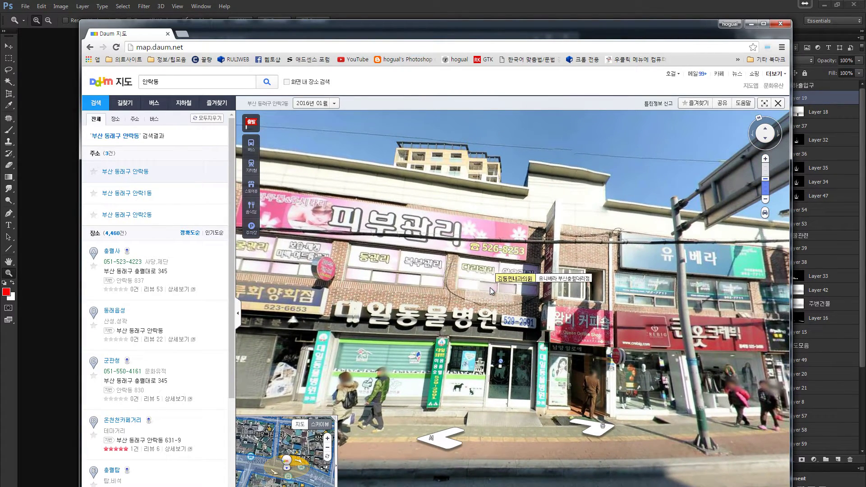
click(629, 312)
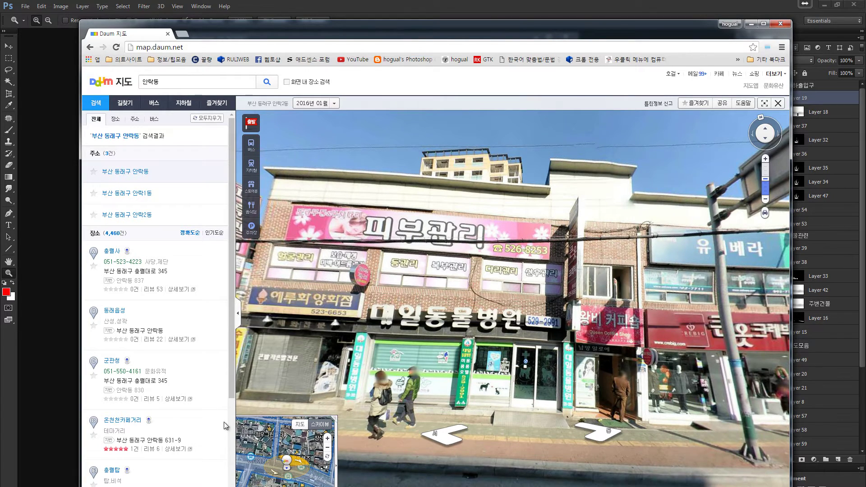
Collapse the search results and the overview map, and show the street view full screen.
click(237, 312)
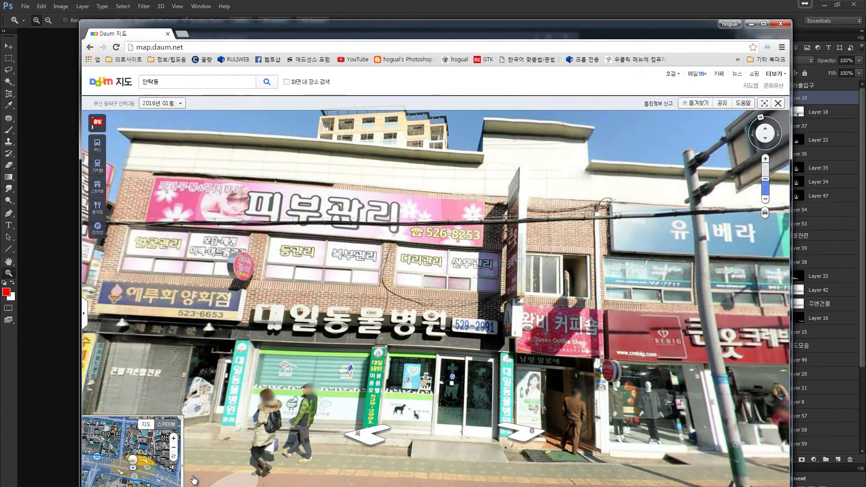
click(181, 416)
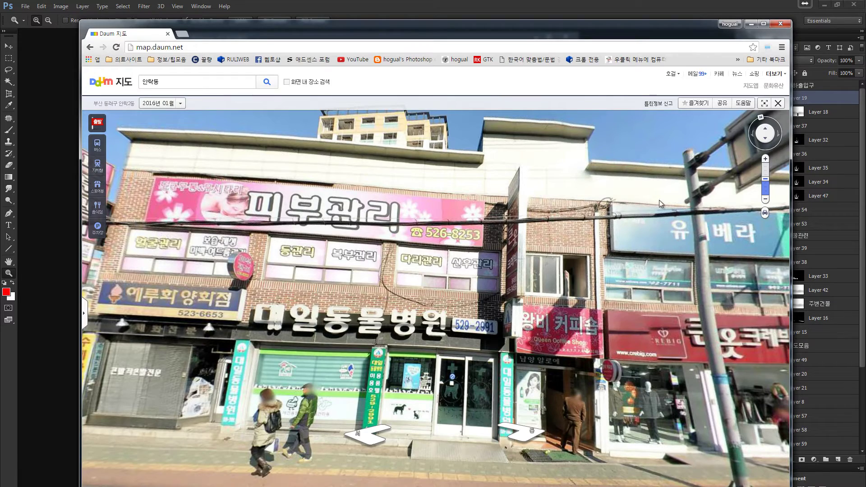
click(766, 104)
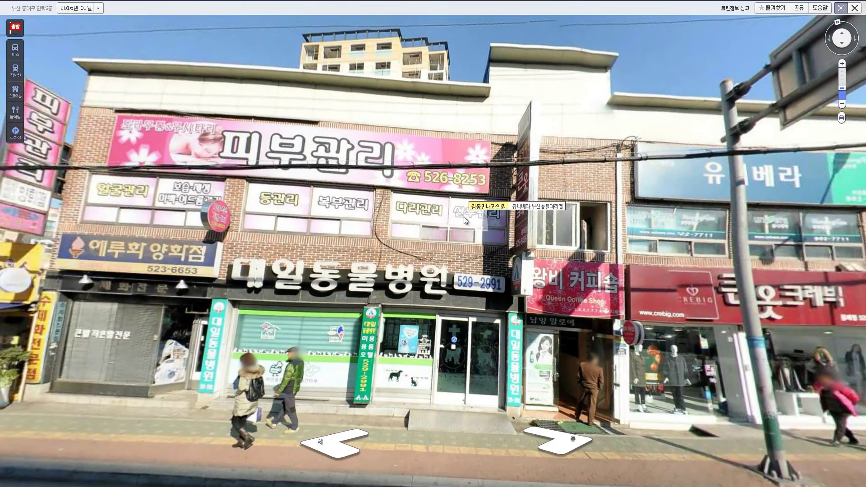
Frame the brick shop buildings in street view from one position farther along the road, exit full screen, and minimize the browser.
scroll(464, 216, down, 2)
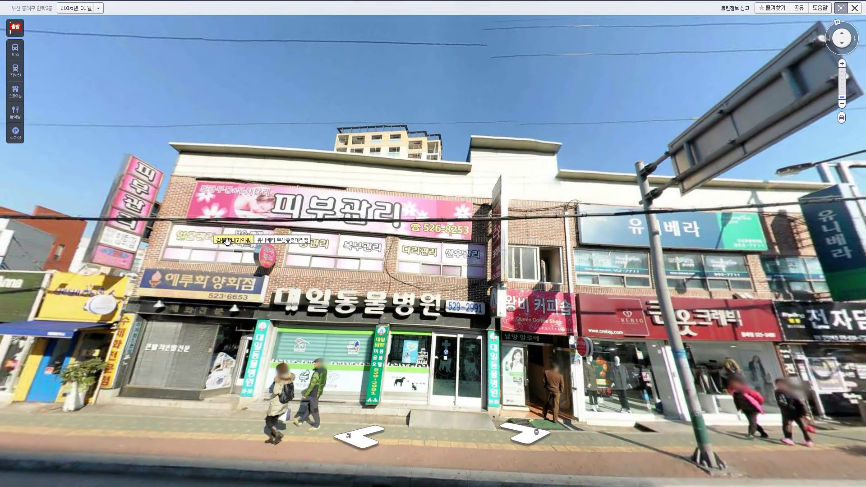
drag(227, 242, 181, 33)
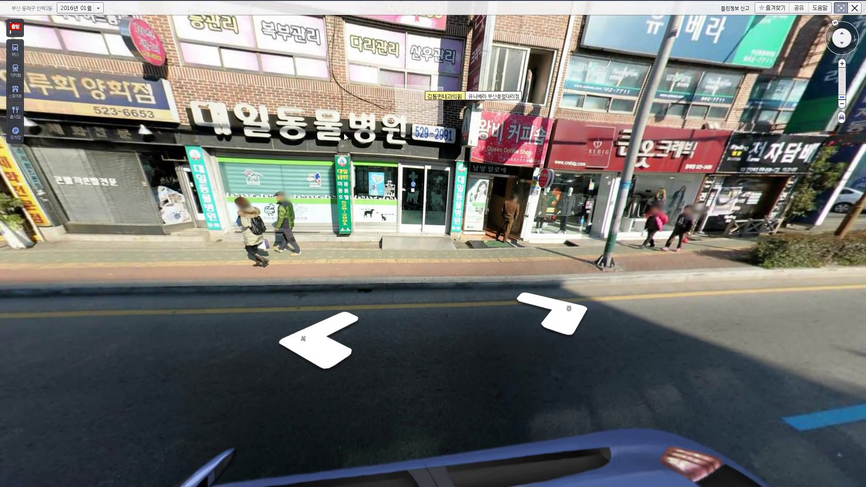
drag(391, 108, 189, 329)
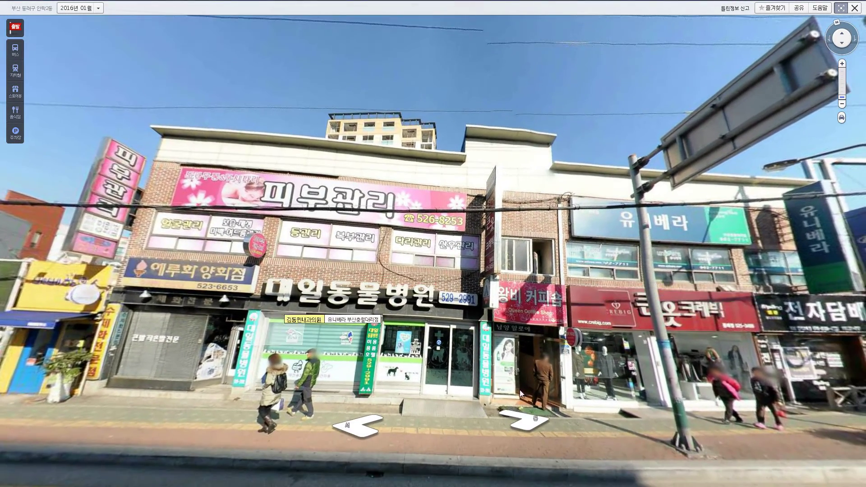
drag(520, 389, 540, 323)
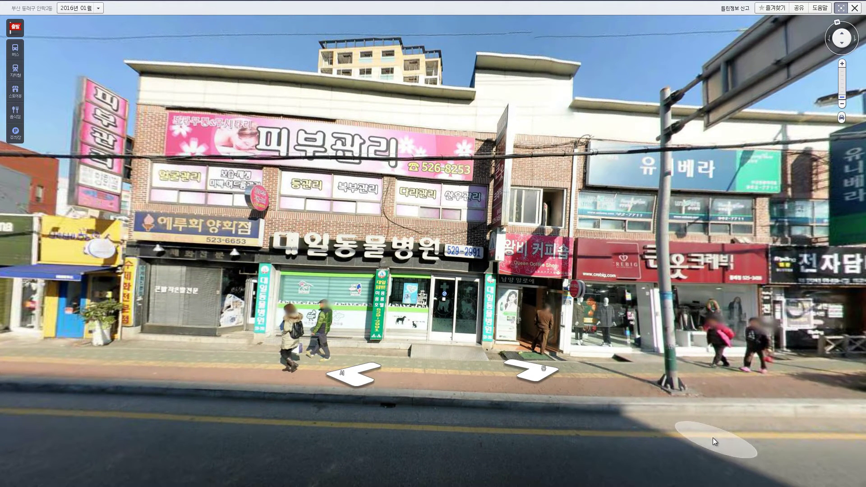
click(540, 373)
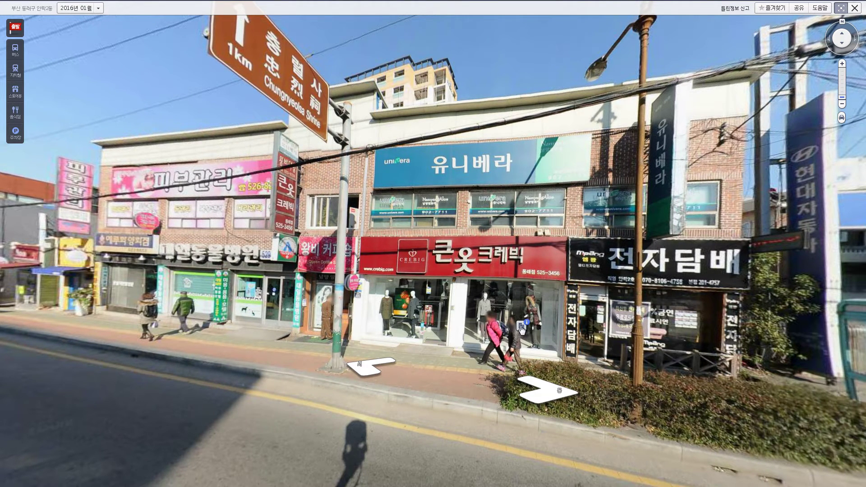
mouse_move(518, 333)
click(842, 9)
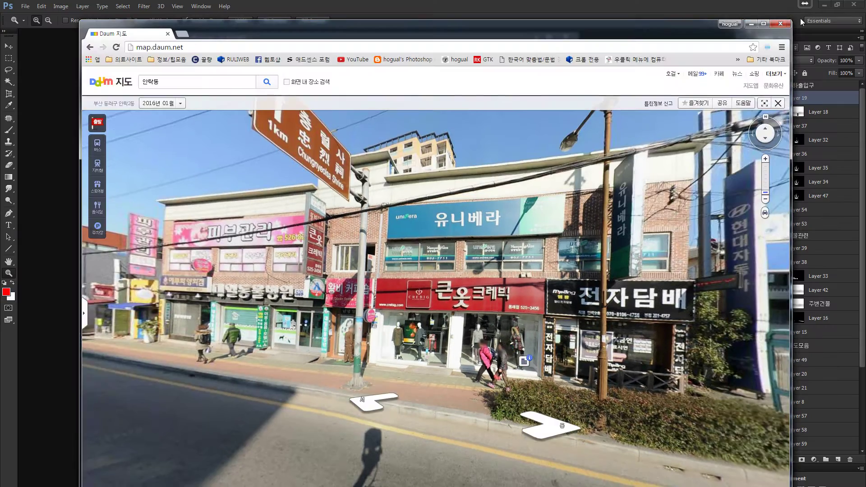
click(751, 24)
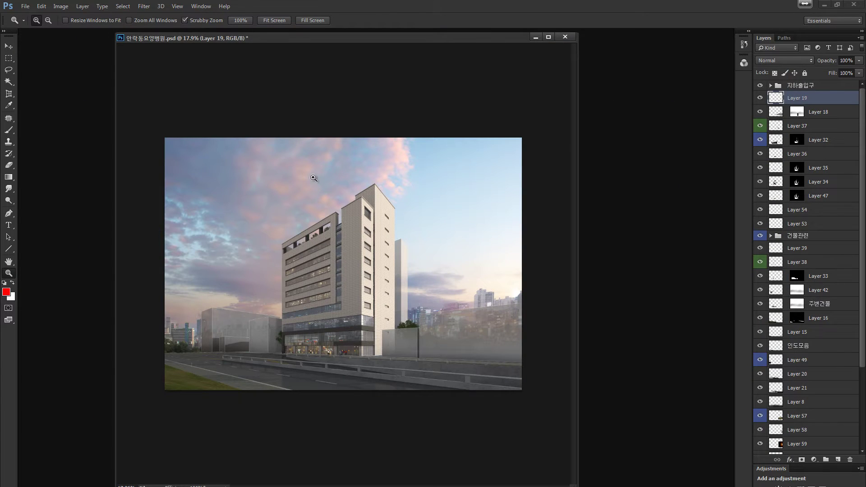
Create a new 3120 × 1920 pixel document from the Clipboard preset and paste the street view capture into it.
click(25, 7)
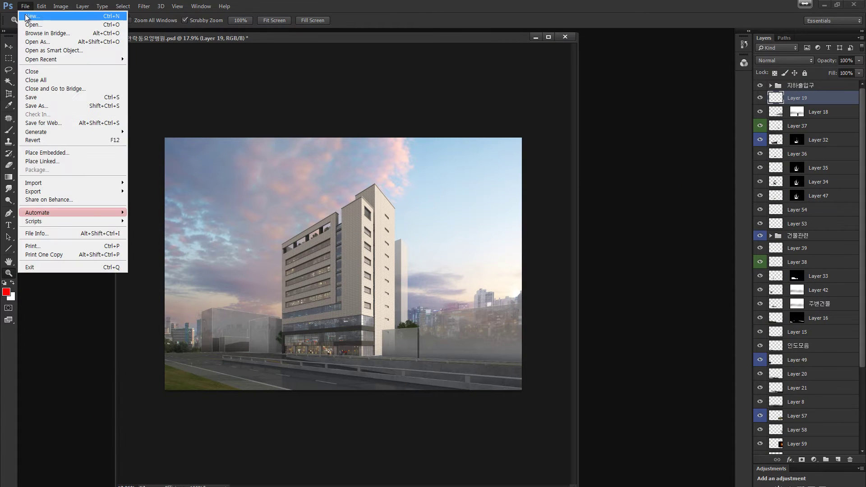
click(142, 42)
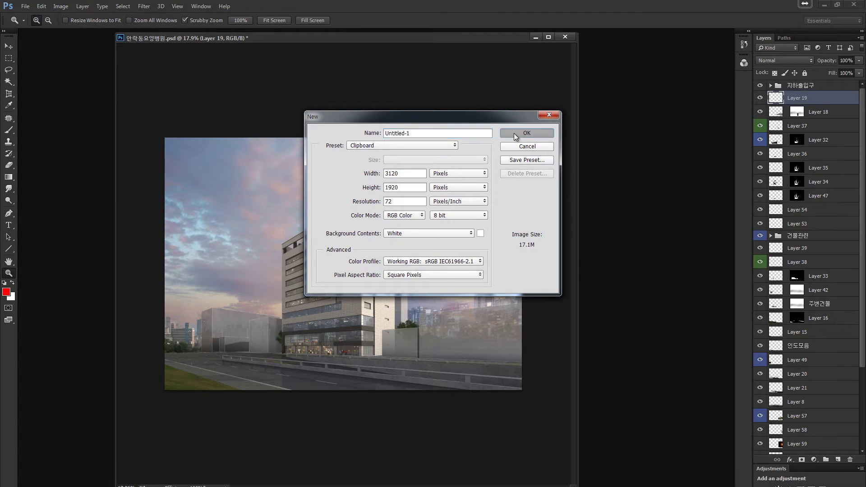
click(514, 133)
key(ctrl+v)
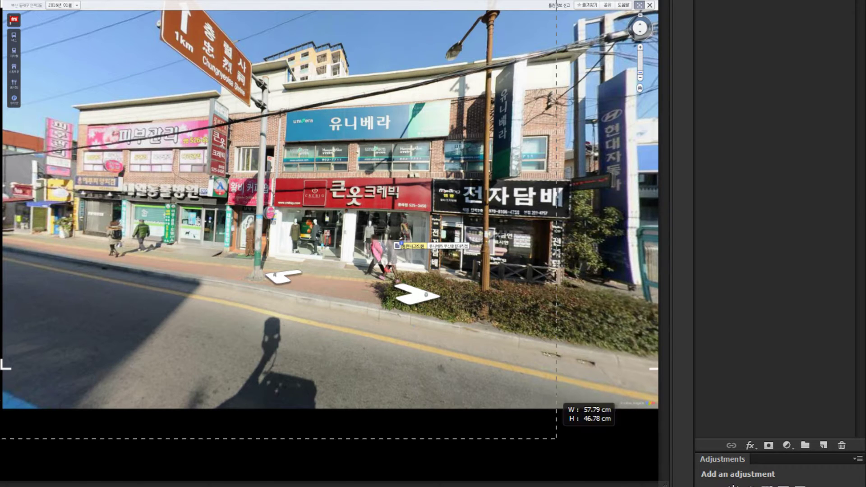
Crop the pasted capture to the street view screen area, and enlarge and reposition its document window.
drag(562, 400, 354, 322)
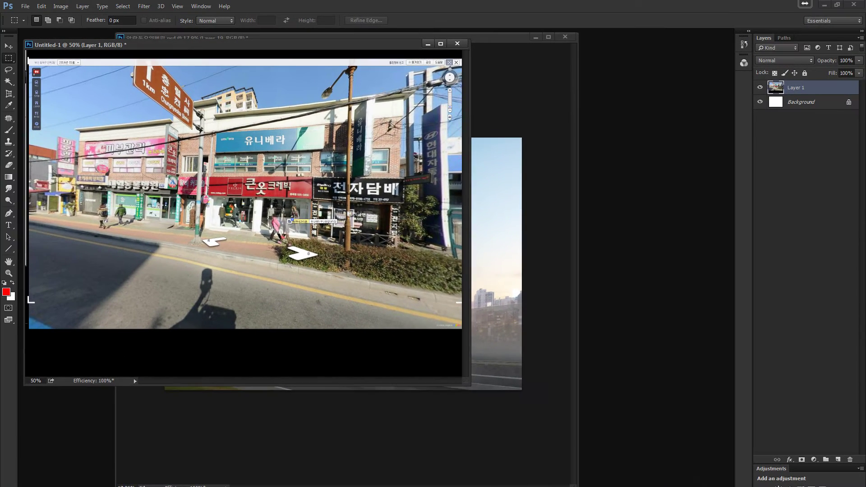
drag(476, 387, 684, 486)
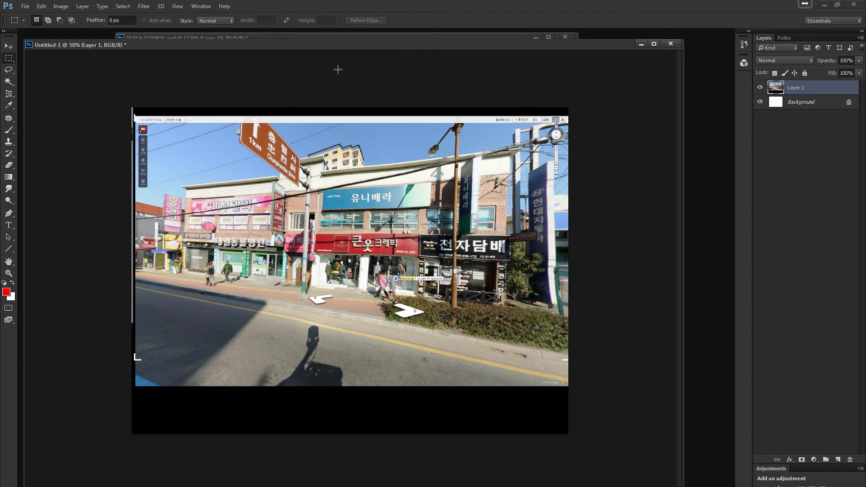
drag(341, 50, 348, 87)
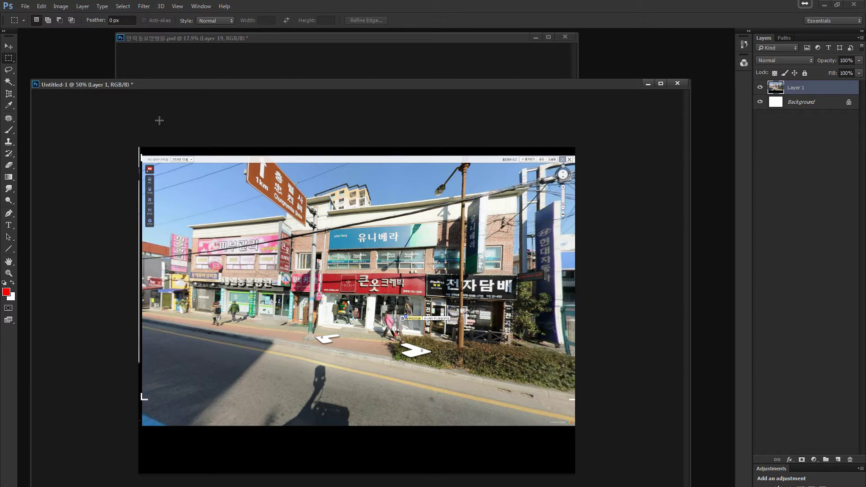
Draw a Perspective Crop frame around the brick shop buildings, from the roofline down to the sidewalk.
click(10, 96)
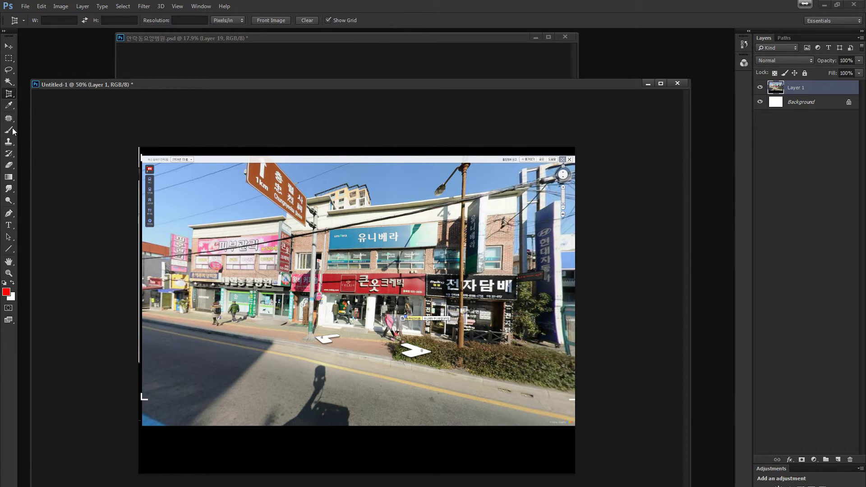
click(9, 96)
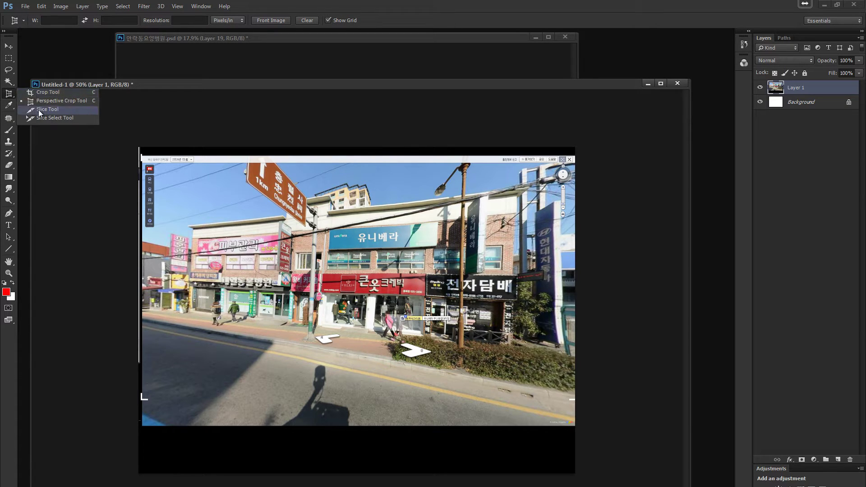
click(47, 93)
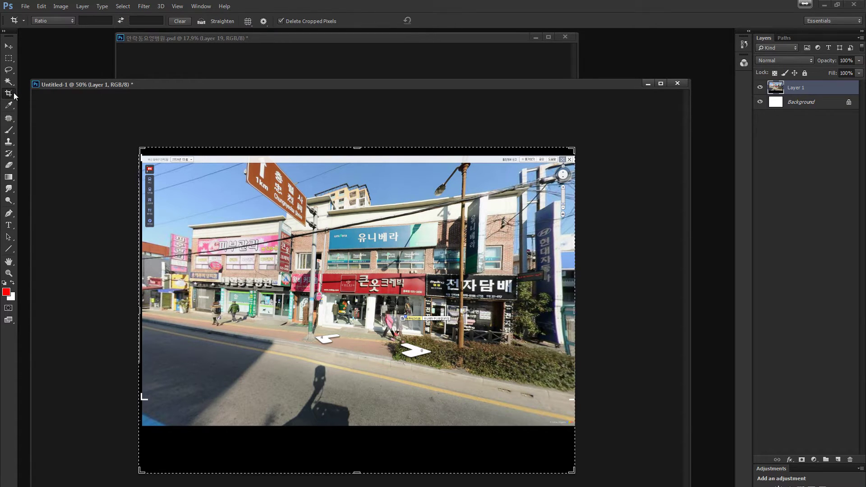
click(11, 95)
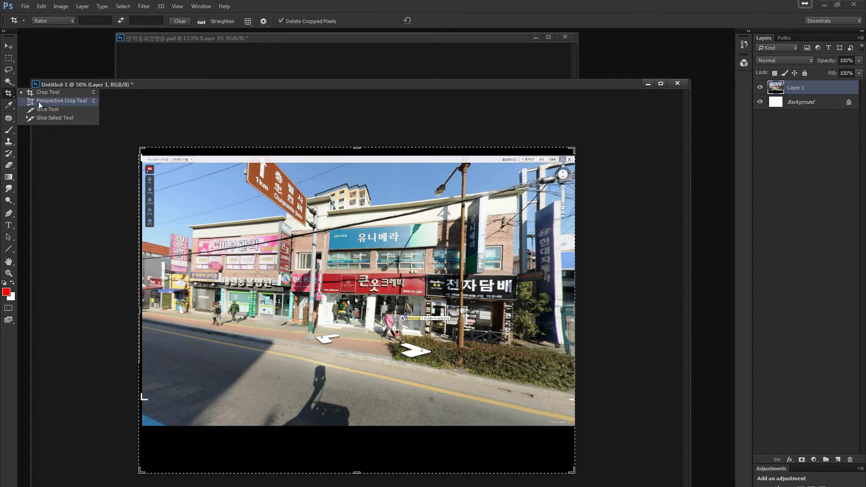
click(82, 102)
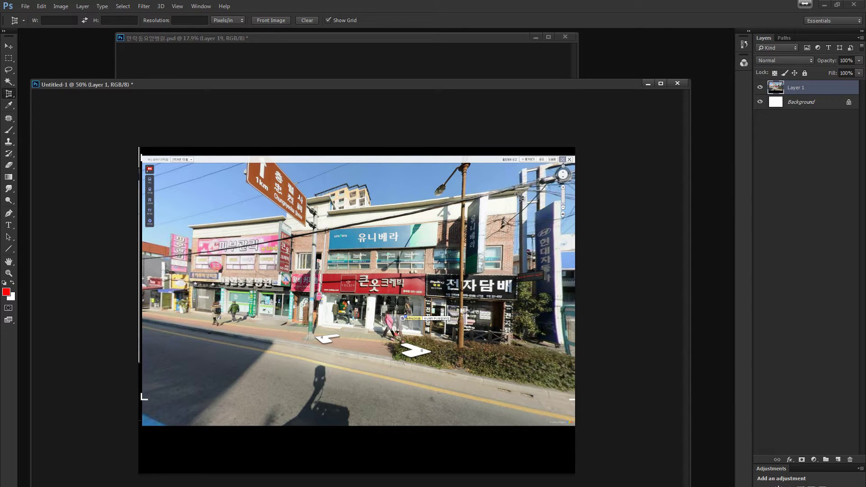
drag(517, 194, 183, 344)
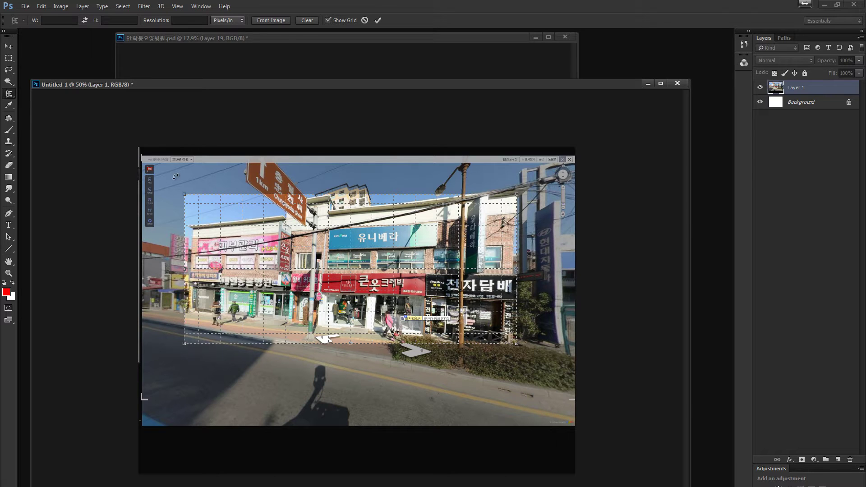
Fit the four corners of the perspective crop frame to the roofline and base of the shop facade.
drag(185, 195, 194, 231)
drag(516, 196, 518, 193)
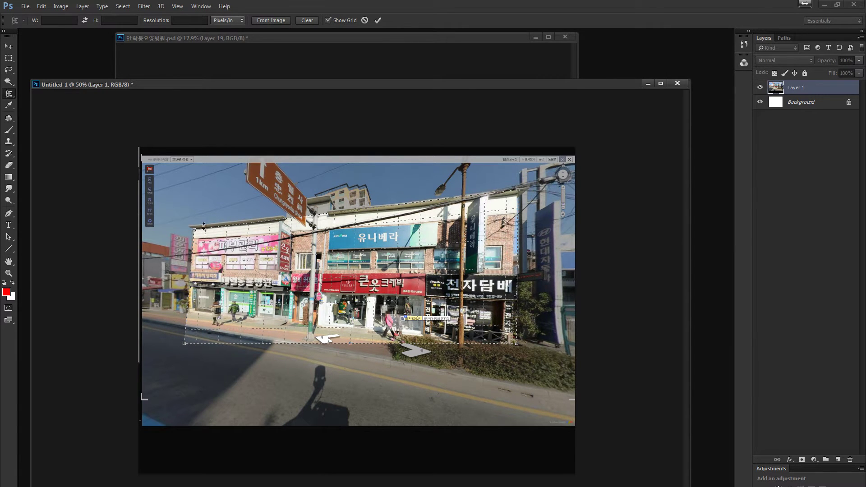
drag(194, 231, 195, 230)
drag(518, 193, 516, 198)
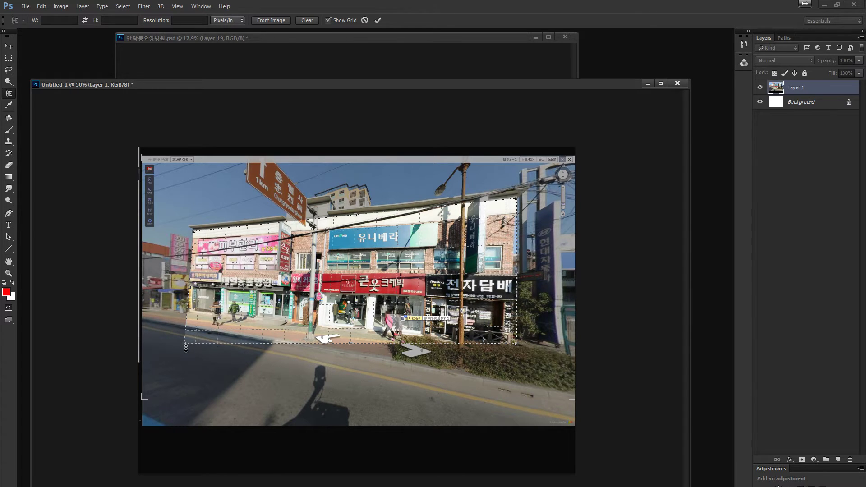
drag(184, 343, 190, 315)
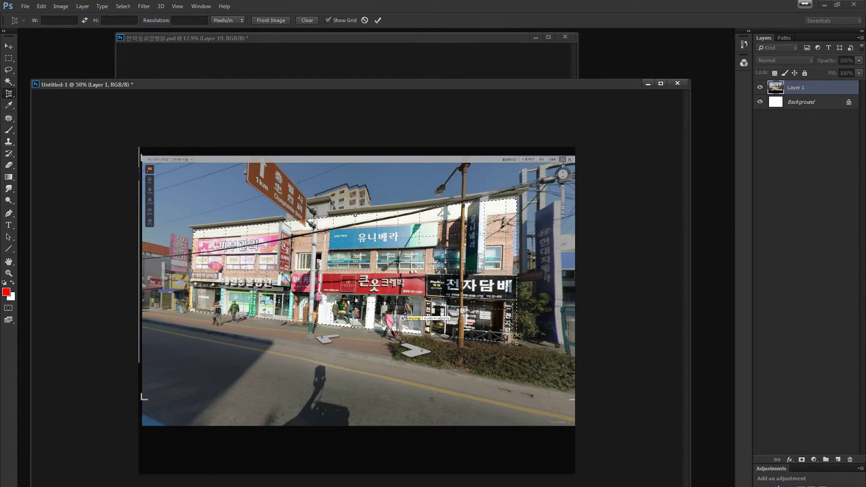
drag(517, 345, 513, 345)
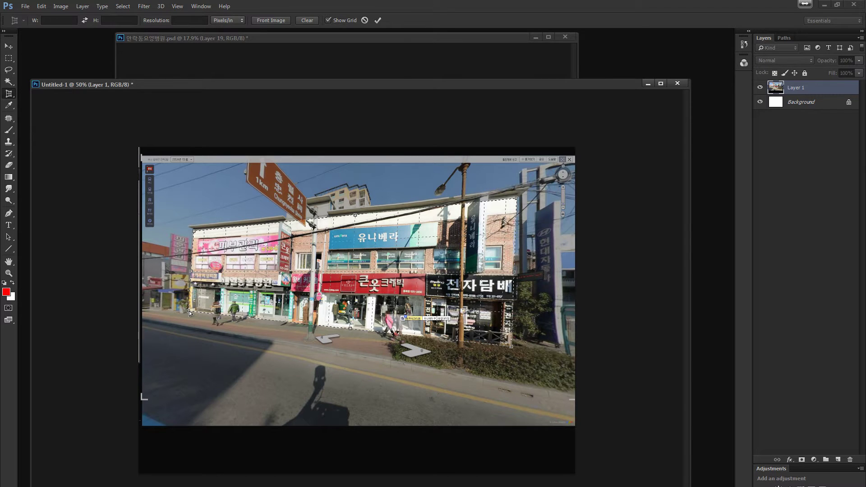
Fine-tune the crop frame's corners along the facade edges and apply the perspective crop.
drag(189, 311, 188, 312)
drag(519, 203, 517, 201)
drag(193, 232, 194, 233)
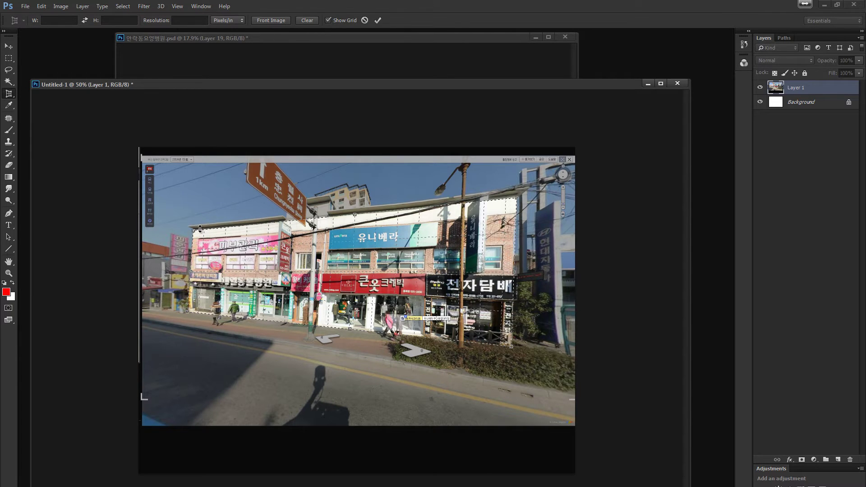
key(ctrl+plus)
key(ctrl+plus)
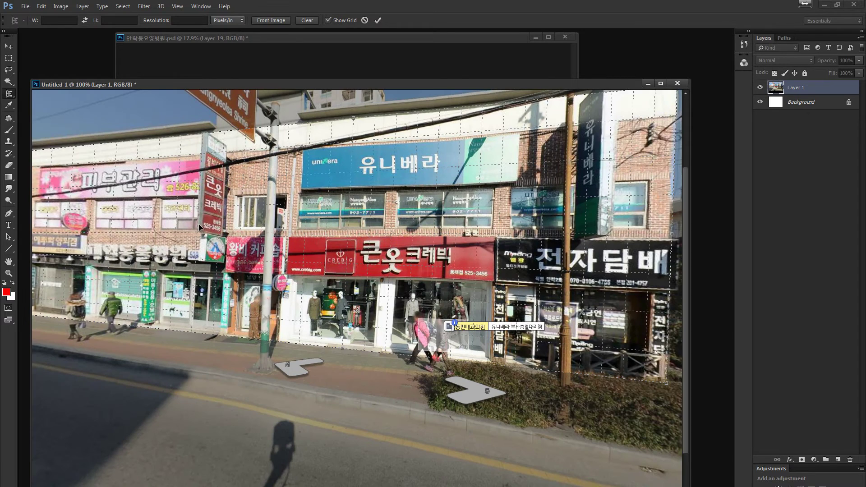
scroll(167, 213, up, 3)
scroll(167, 213, left, 5)
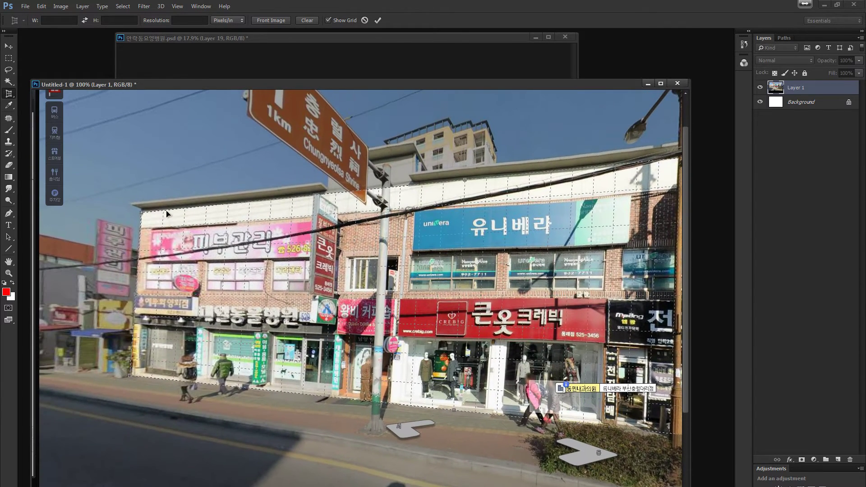
drag(140, 212, 142, 214)
drag(131, 377, 133, 378)
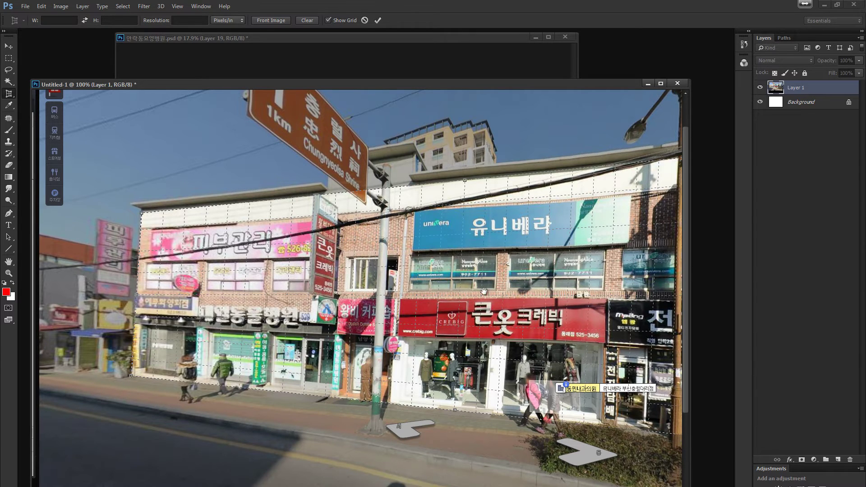
drag(485, 292, 293, 288)
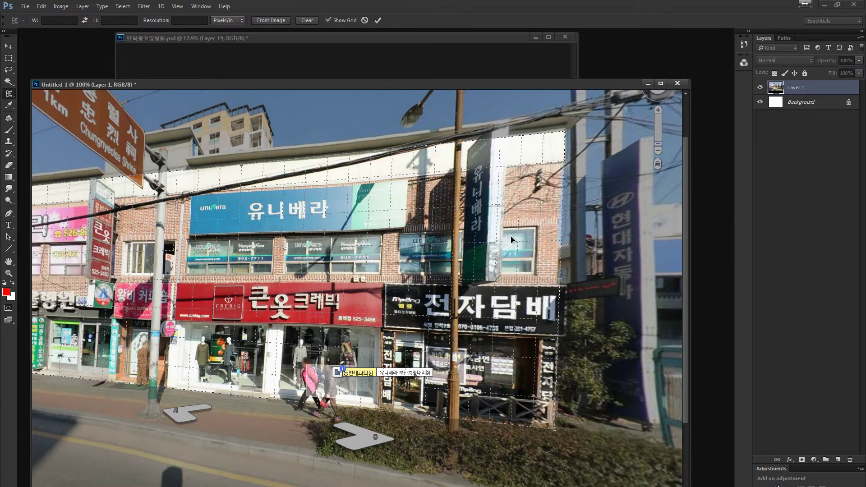
key(Return)
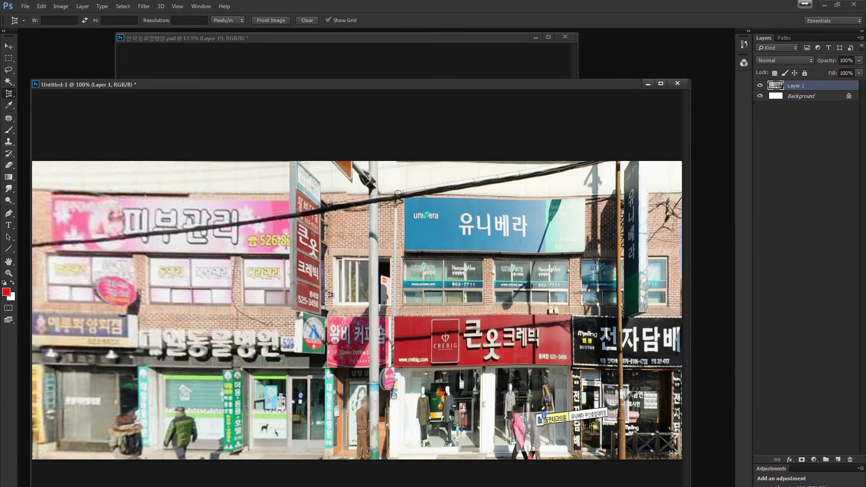
Reposition the cropped facade's document window lower in the workspace and enlarge the facade for retouching.
key(ctrl+minus)
key(ctrl+minus)
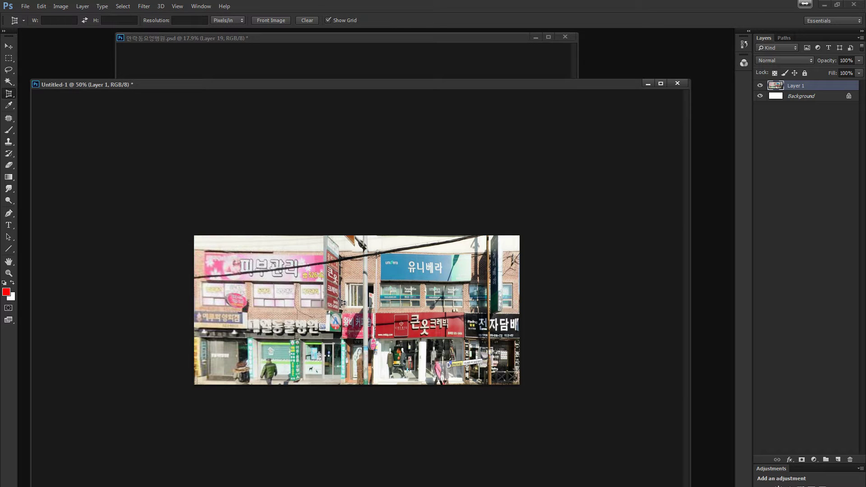
key(v)
drag(420, 86, 195, 141)
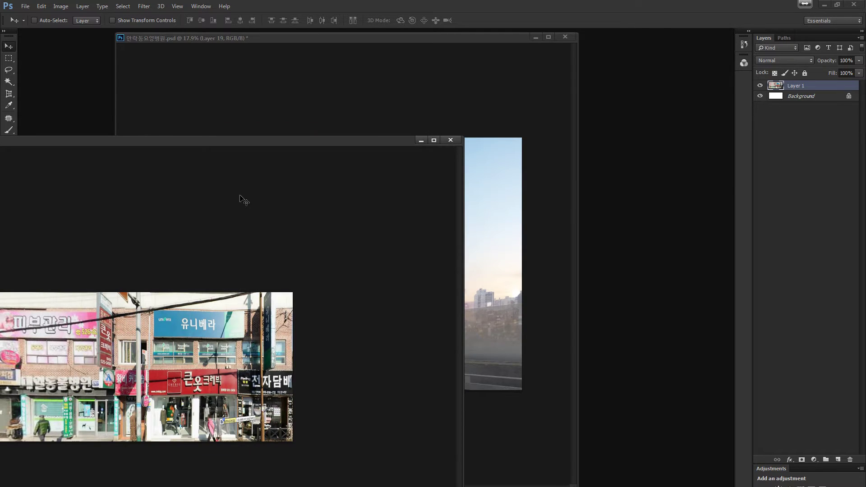
drag(256, 141, 507, 122)
key(z)
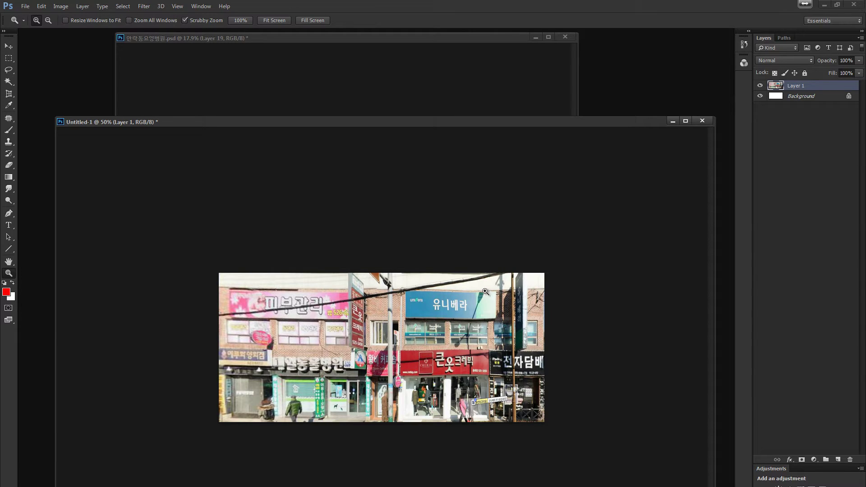
drag(338, 300, 357, 294)
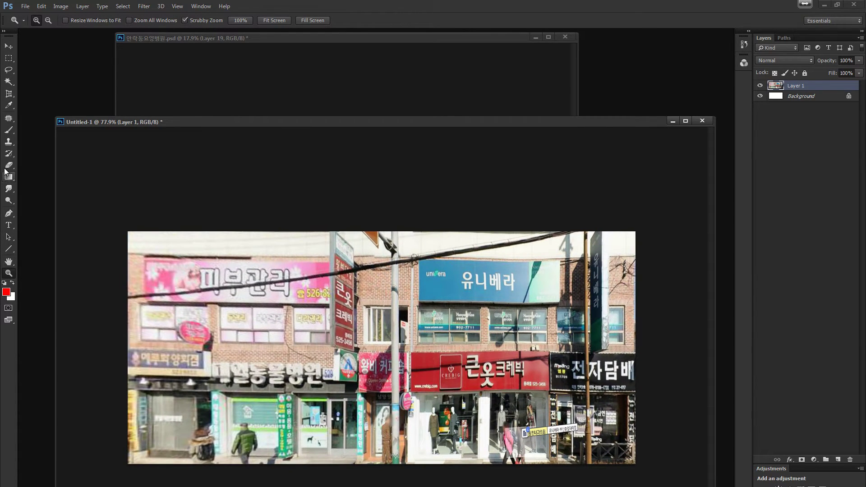
Try to remove the whole overhead cable across the facade with the Patch tool, and clear the selection.
click(9, 120)
mouse_move(155, 289)
mouse_down()
mouse_move(131, 291)
mouse_move(129, 302)
mouse_move(169, 298)
mouse_up()
mouse_move(270, 292)
mouse_down()
mouse_move(541, 248)
mouse_move(586, 229)
mouse_move(306, 266)
mouse_up()
drag(174, 291, 171, 288)
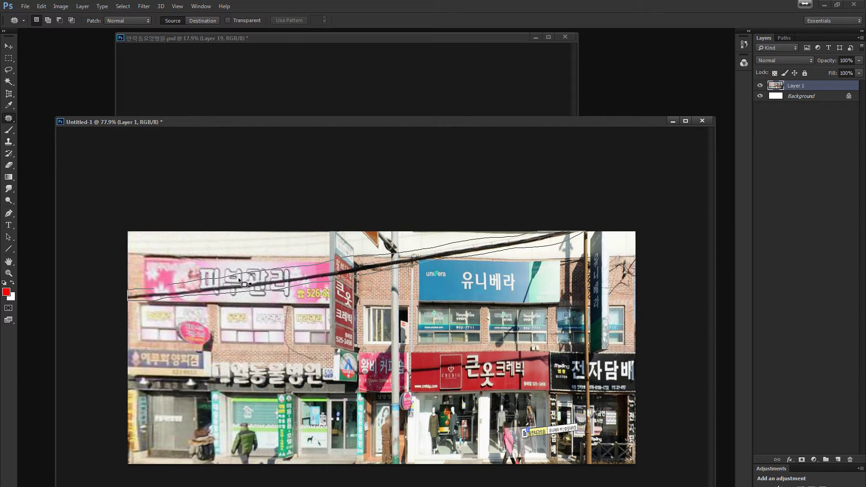
drag(246, 283, 242, 266)
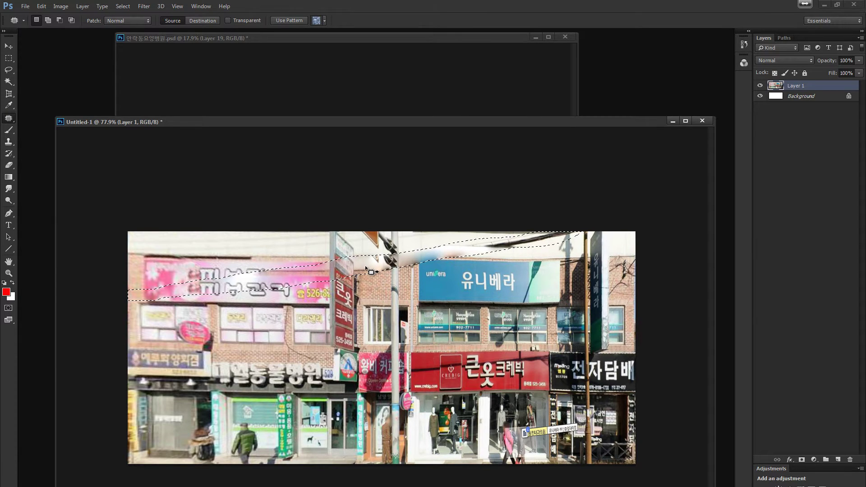
key(ctrl+z)
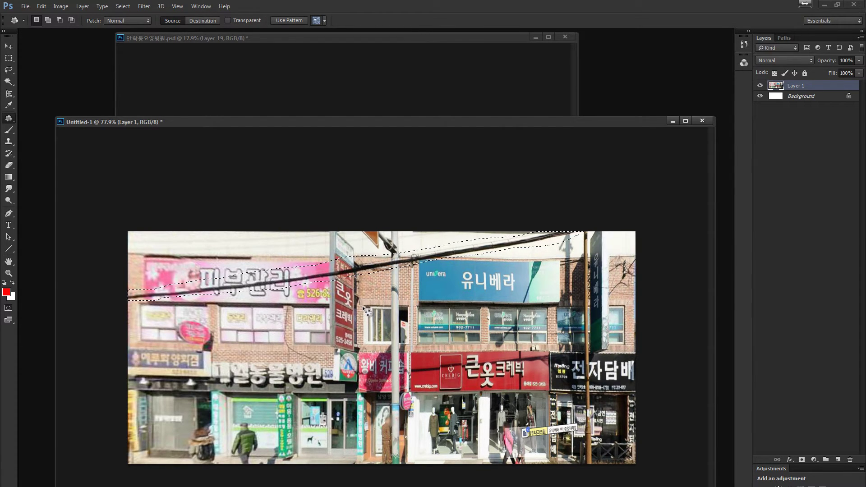
key(ctrl+d)
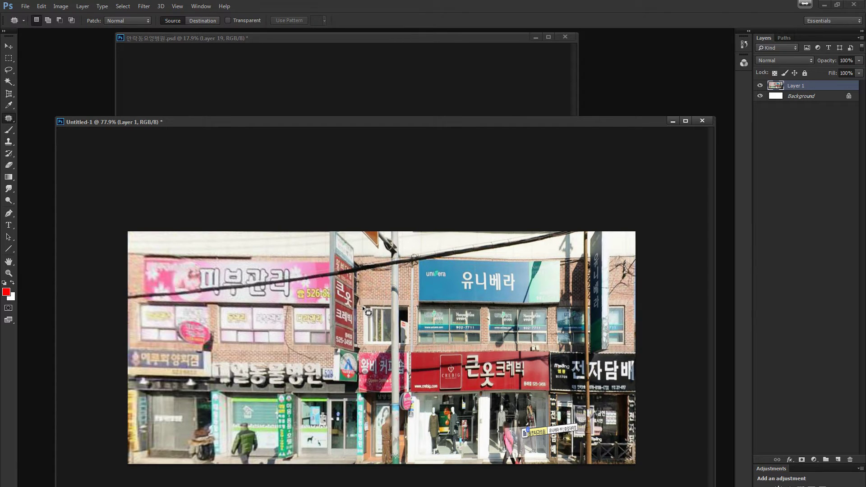
Using the Polygonal Lasso with a 2 px feather, cover the cable's left end with copied facade pixels.
key(l)
key(shift+l)
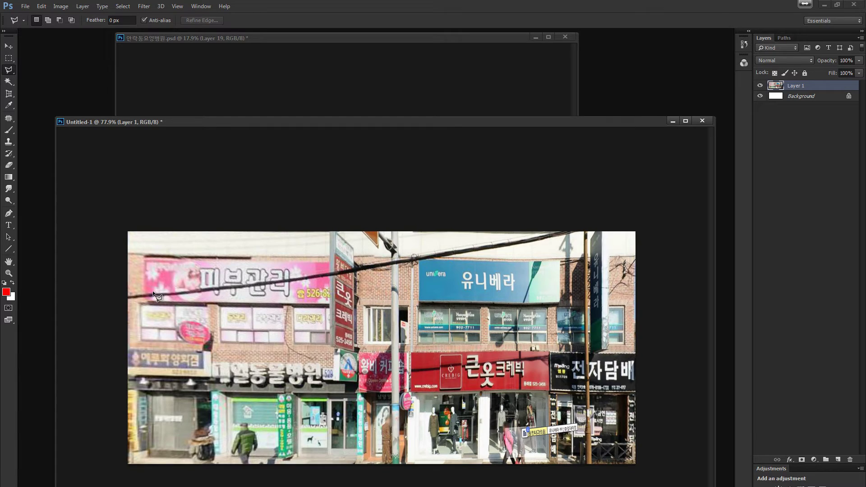
key(Return)
text(2)
key(Return)
click(155, 290)
click(119, 295)
click(121, 302)
double_click(159, 296)
mouse_move(158, 294)
mouse_down()
mouse_move(158, 286)
mouse_move(158, 294)
mouse_up()
key(Escape)
Select the cable strip across the pink signboard and cover it with pixels copied from the adjoining sign area.
click(269, 279)
click(162, 295)
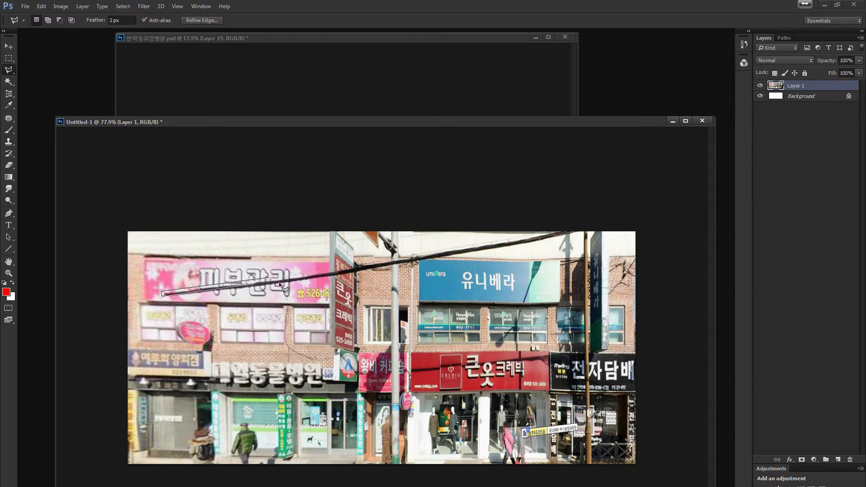
double_click(310, 278)
drag(294, 280, 293, 280)
Cover the cable across the vertical red sign and the brick wall behind the pole with copied neighboring pixels.
click(311, 257)
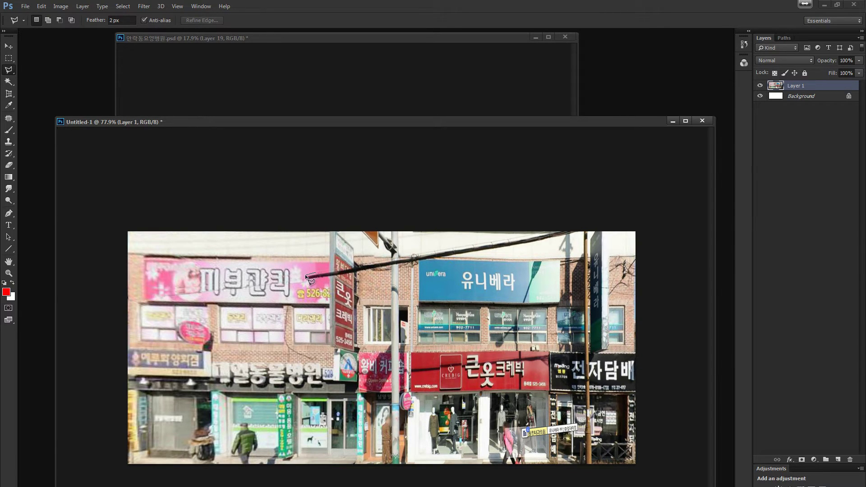
click(358, 273)
double_click(355, 270)
drag(354, 270, 359, 270)
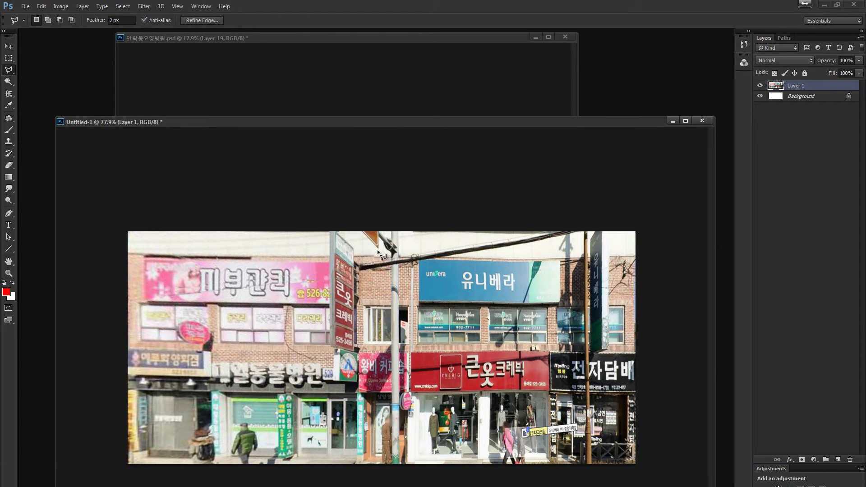
key(ctrl+d)
double_click(383, 263)
mouse_move(384, 262)
mouse_down()
mouse_move(386, 276)
mouse_move(391, 269)
mouse_up()
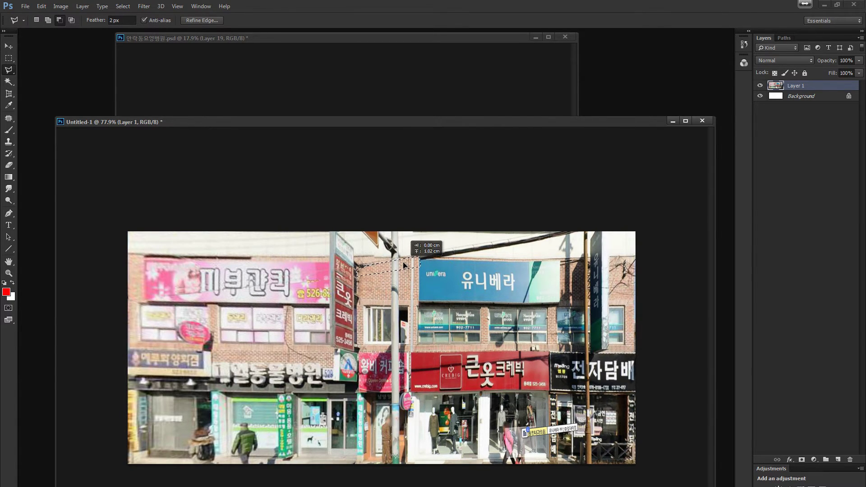
Select the remaining cable above the blue sign and fill it with the off-white sampled from the parapet wall.
click(429, 252)
click(417, 260)
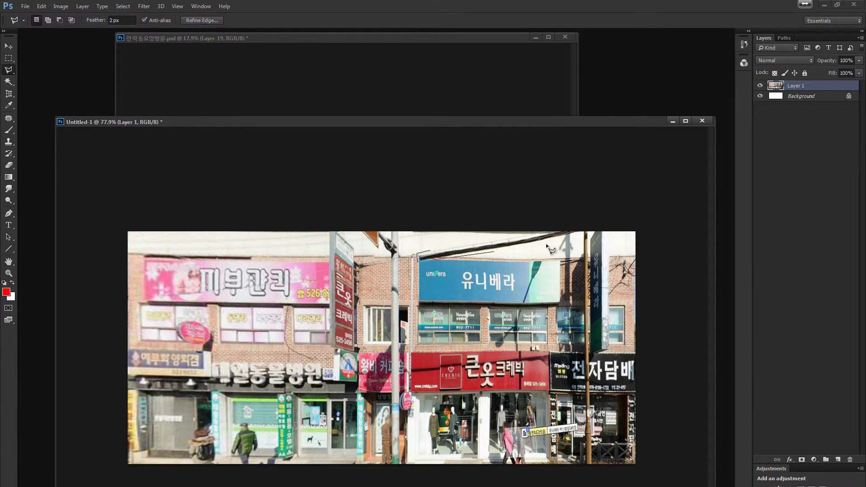
click(563, 242)
double_click(561, 231)
key(i)
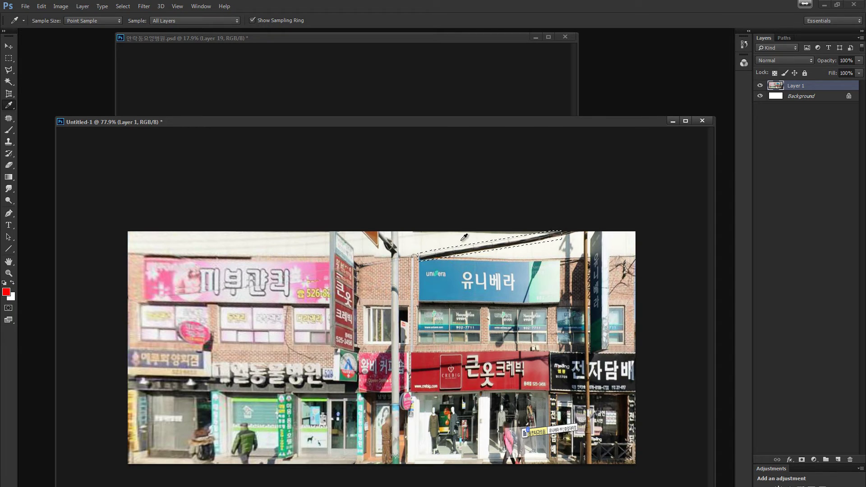
click(445, 241)
key(z)
key(alt+BackSpace)
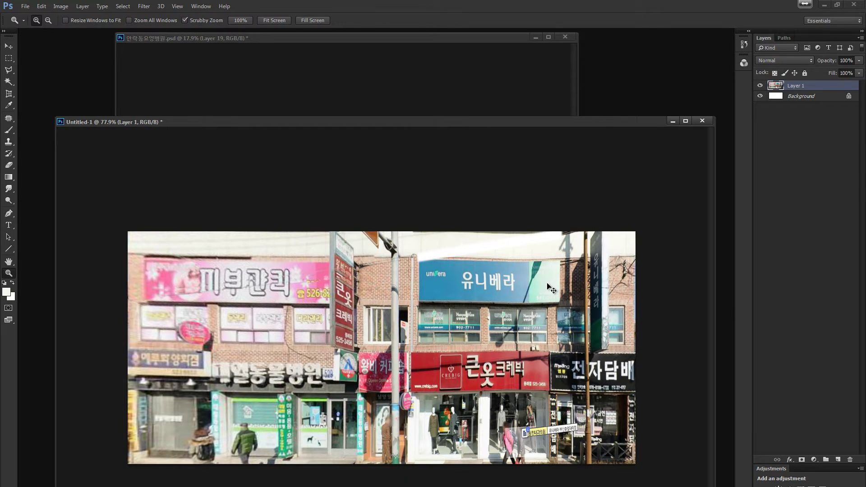
Copy the cleaned facade into 안락동요양병원.psd and place it directly to the right of the main building.
key(v)
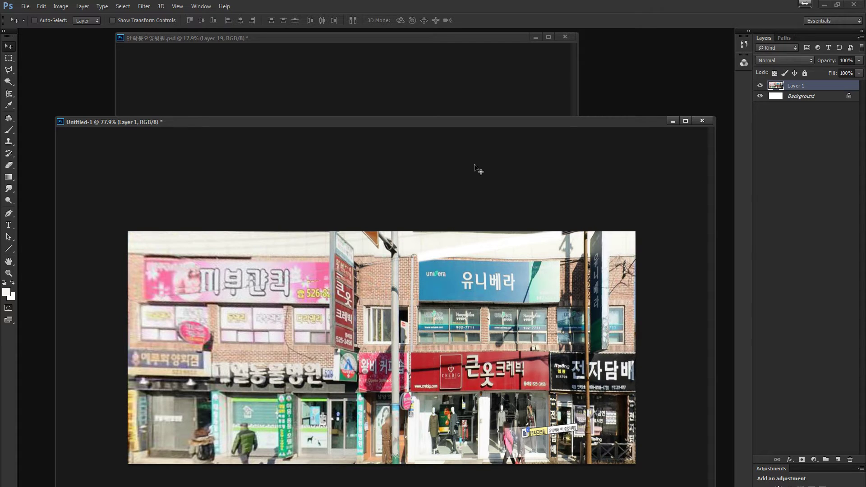
drag(466, 124, 484, 348)
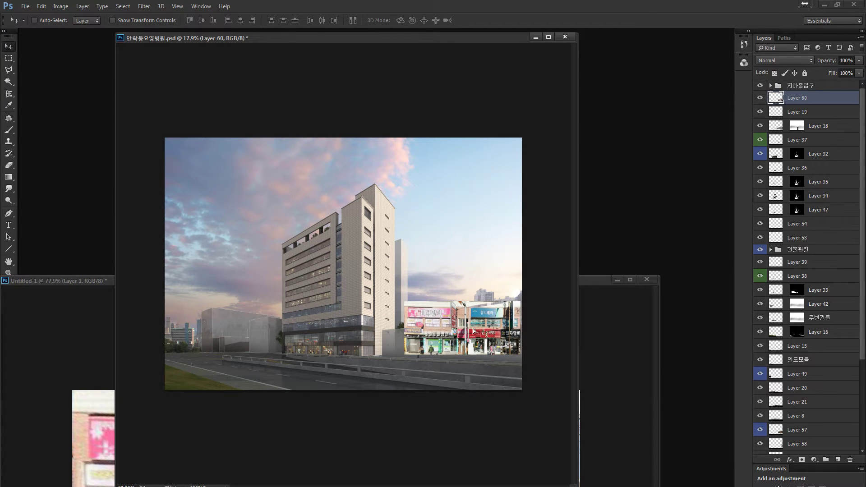
drag(473, 331, 460, 326)
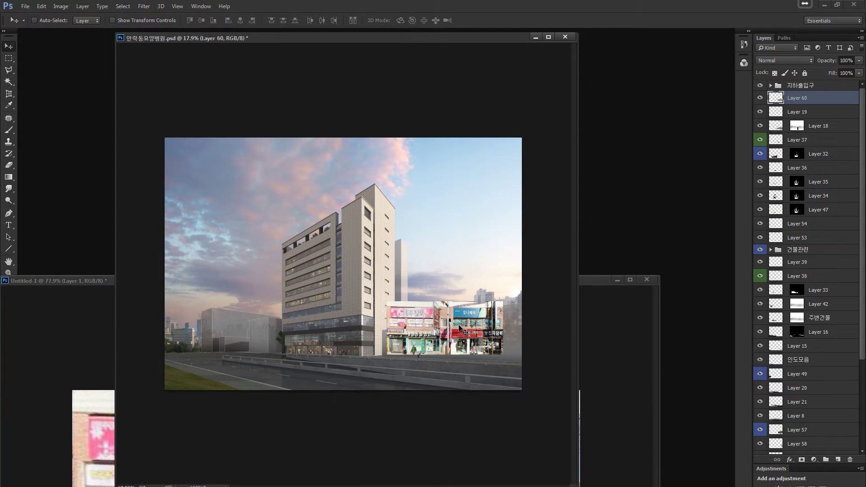
Set the pasted shop facade layer to 50% opacity and, in Free Transform, move it right so it stands just behind the road barrier.
key(5)
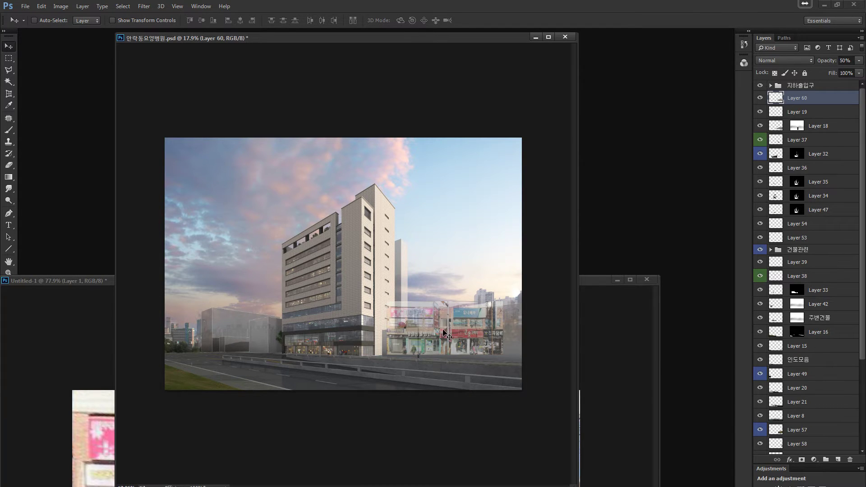
key(ctrl+t)
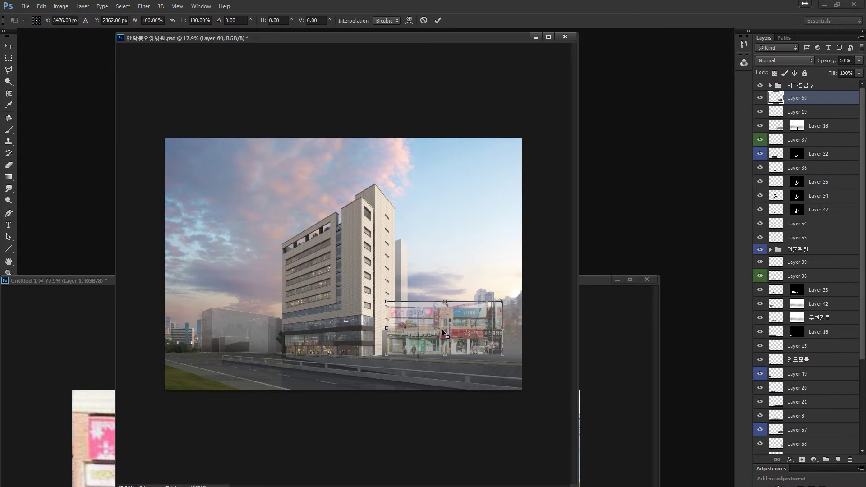
key(ctrl+plus)
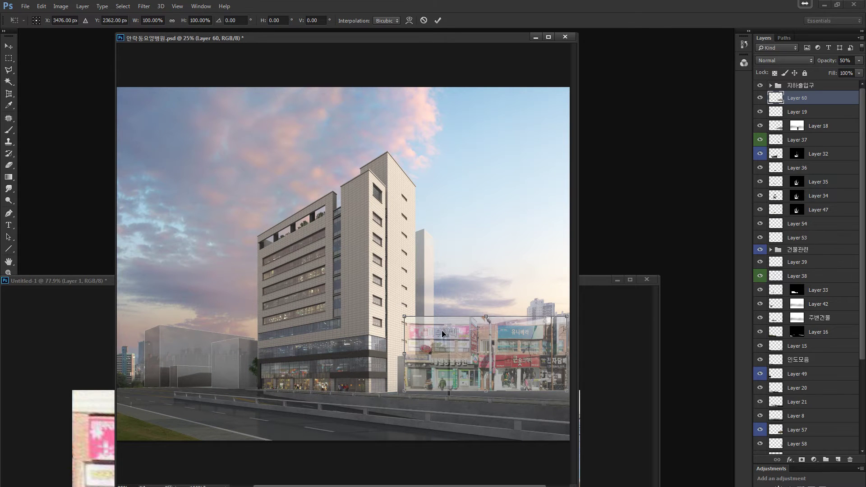
key(ctrl+plus)
key(ctrl+plus)
key(ctrl+plus)
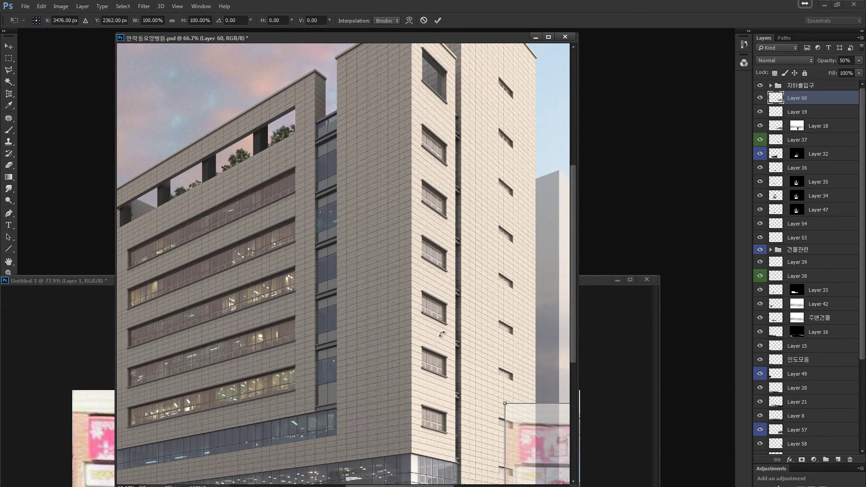
drag(441, 334, 165, 239)
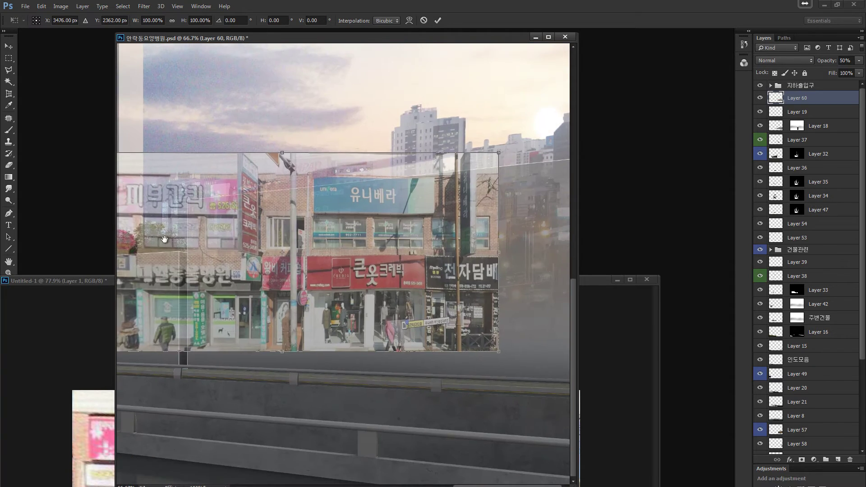
drag(431, 221, 502, 228)
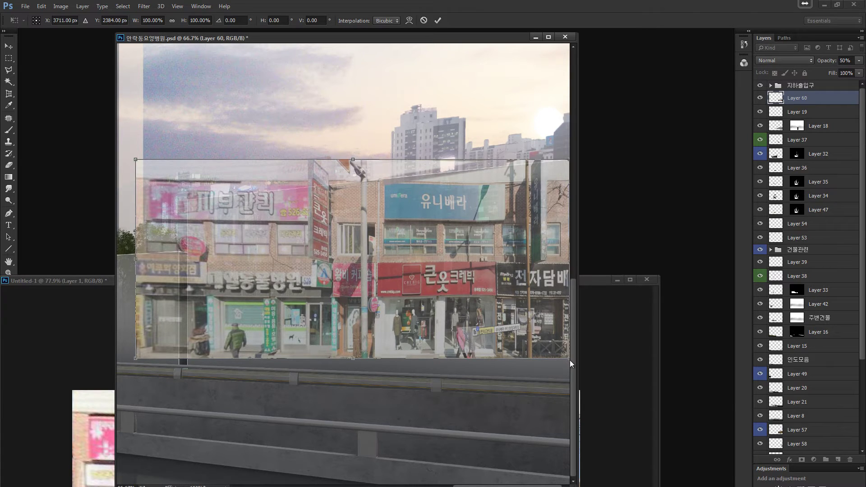
Distort the facade into perspective: lower its bottom-right corner, pull the left edge in to the gray block, lower the top-left corner, and apply.
drag(568, 359, 570, 379)
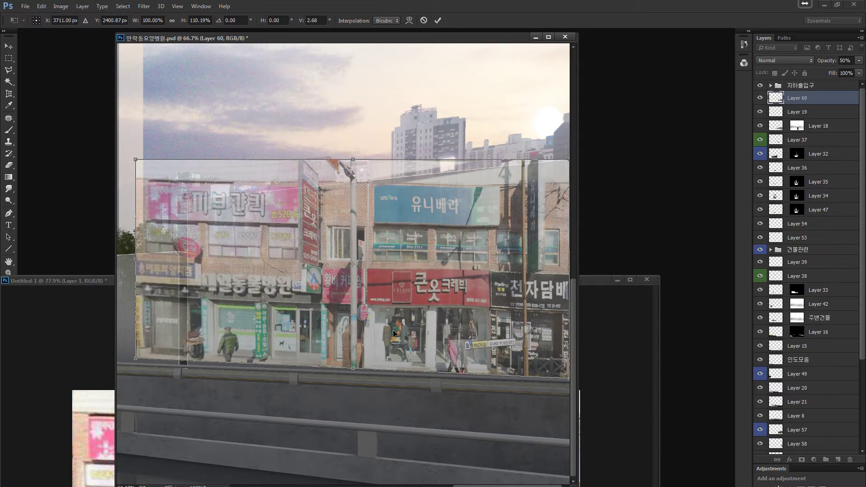
drag(191, 252, 261, 249)
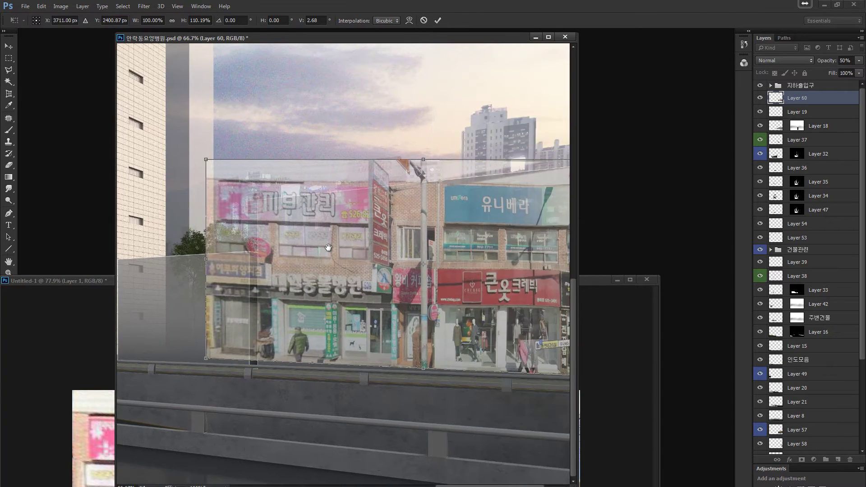
drag(328, 247, 377, 249)
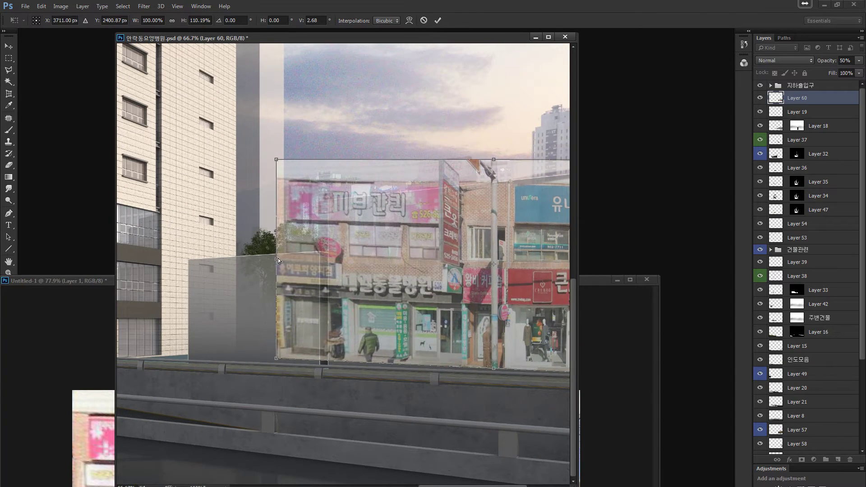
drag(277, 261, 328, 267)
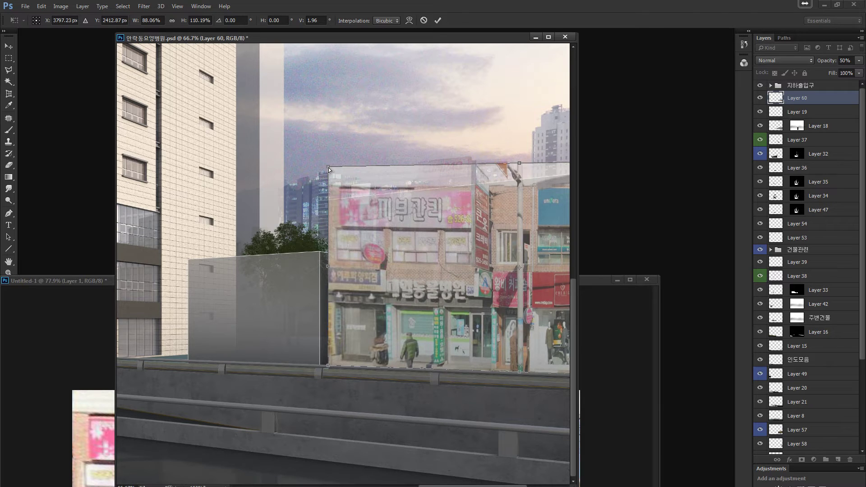
drag(328, 166, 328, 198)
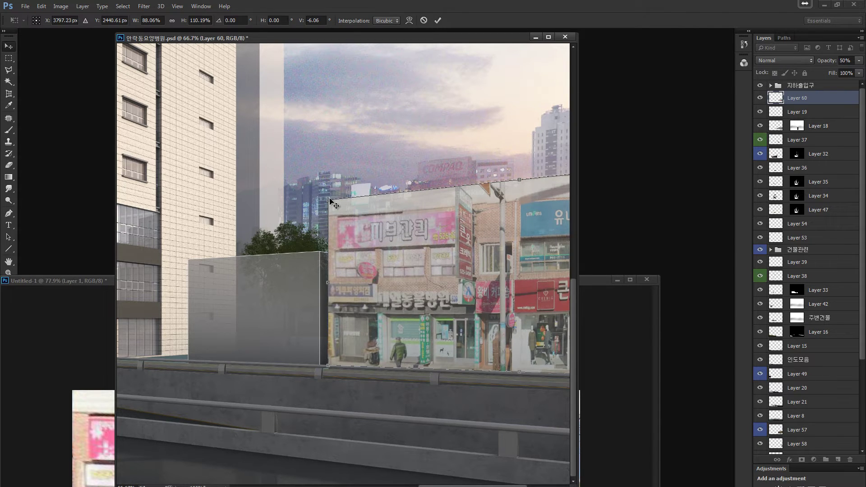
key(Return)
Compare the whole scene with and without the shop facade layer, and reduce the layer's fill to 75%.
key(ctrl+minus)
key(ctrl+minus)
key(ctrl+minus)
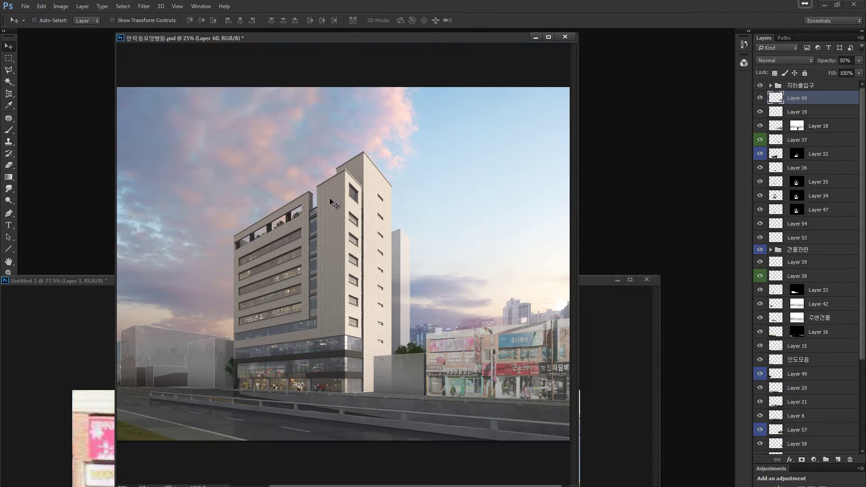
click(761, 99)
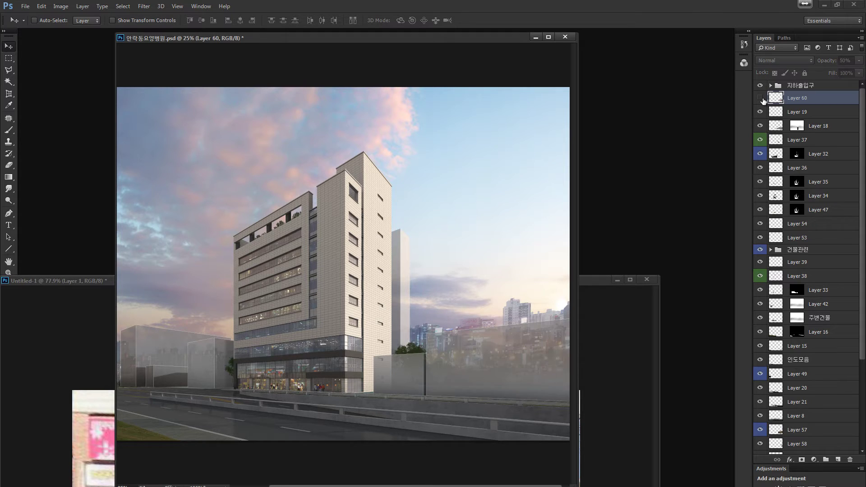
click(761, 98)
click(761, 99)
click(760, 98)
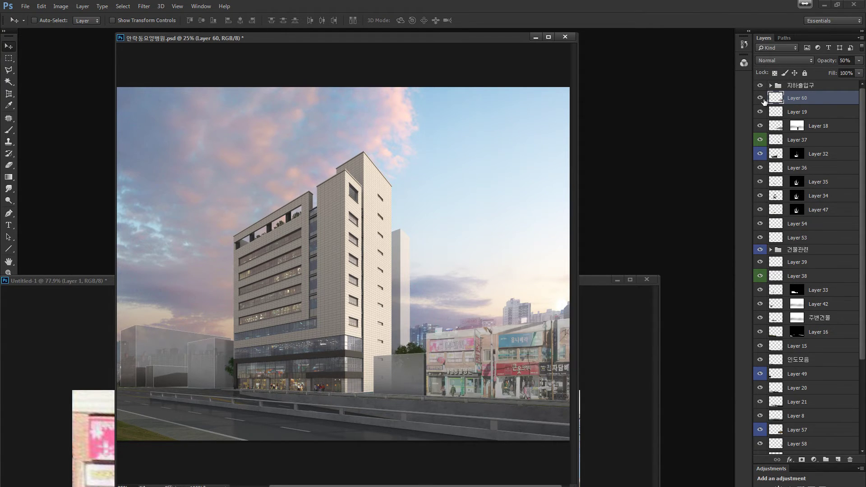
click(860, 75)
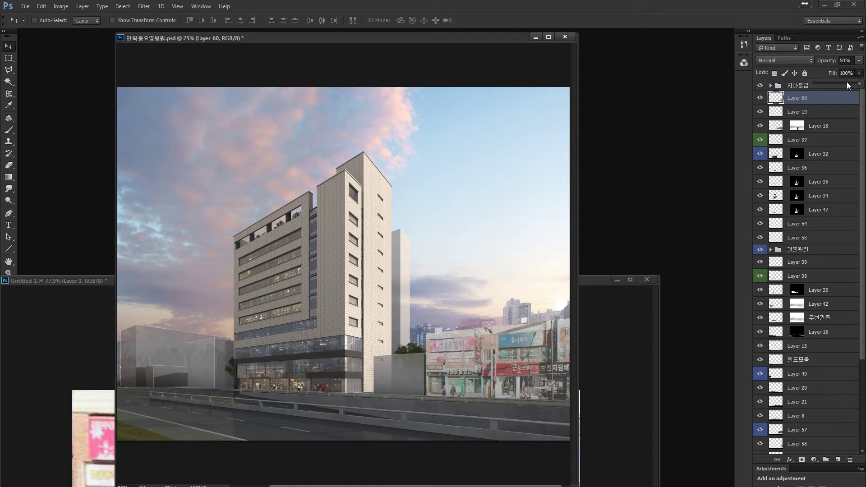
drag(852, 86, 847, 85)
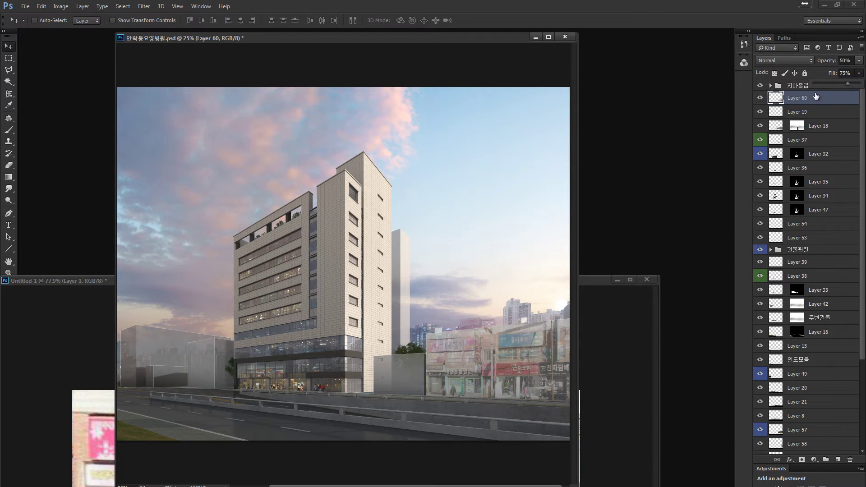
Darken the shop facade layer with Brightness/Contrast, lowering only its brightness to about -66 with Use Legacy on.
key(ctrl+alt+b)
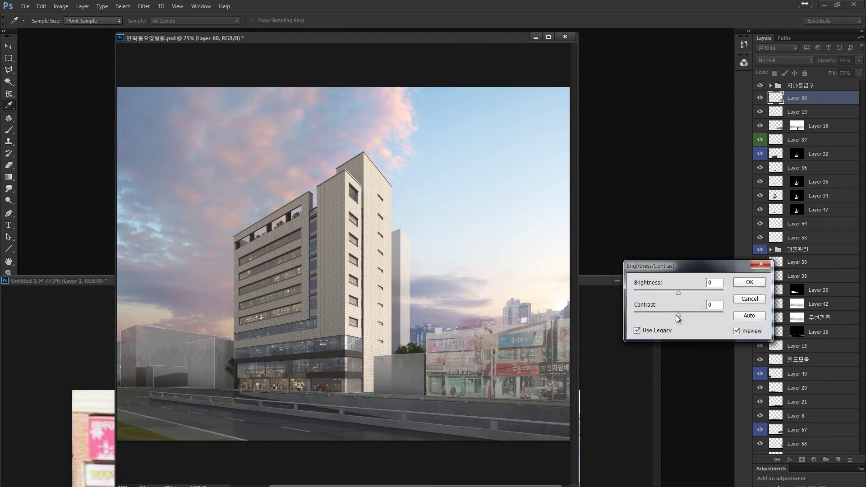
drag(665, 290, 656, 291)
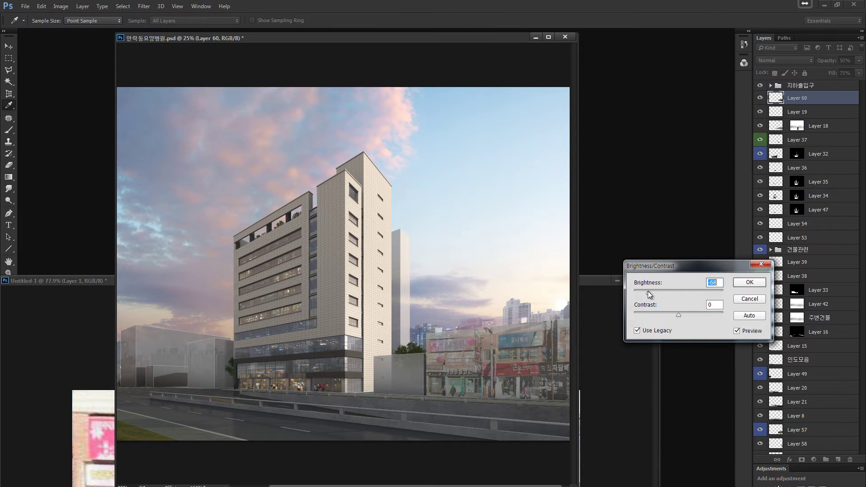
click(738, 284)
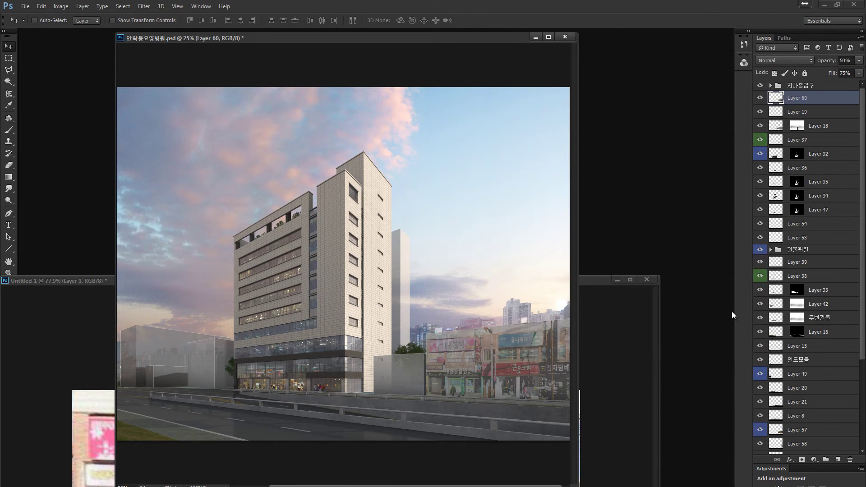
Inspect the blank blocks left of the main building, switch to the Daum street view, and follow the road to the red brick corner building.
scroll(170, 357, up, 2)
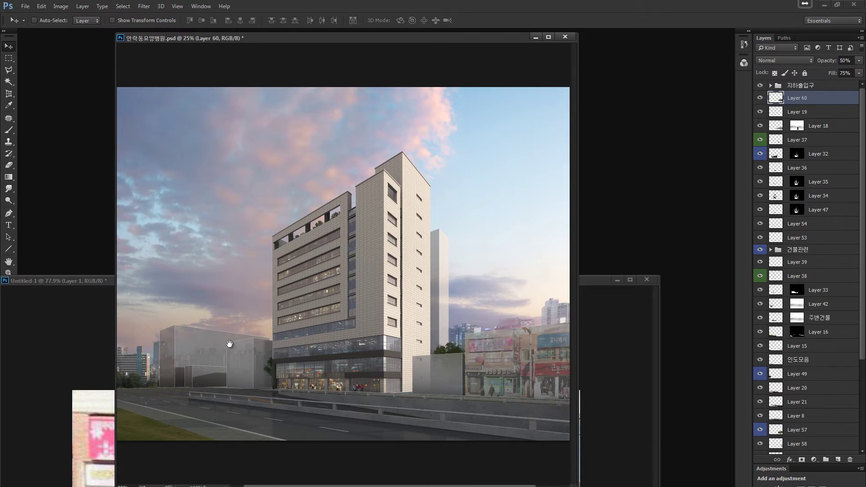
key(z)
scroll(195, 322, up, 2)
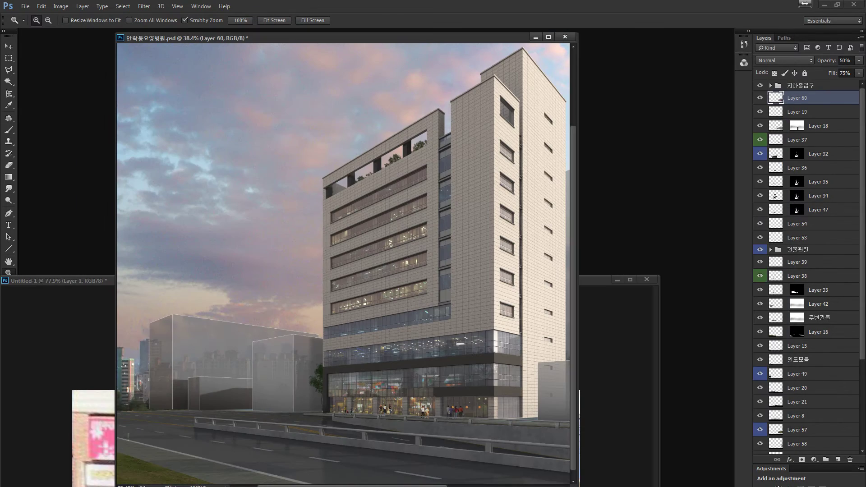
key(alt+Tab)
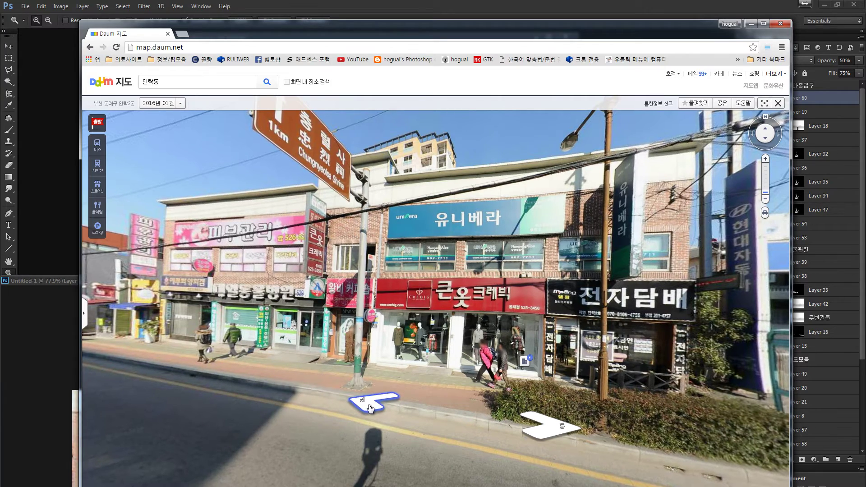
click(369, 408)
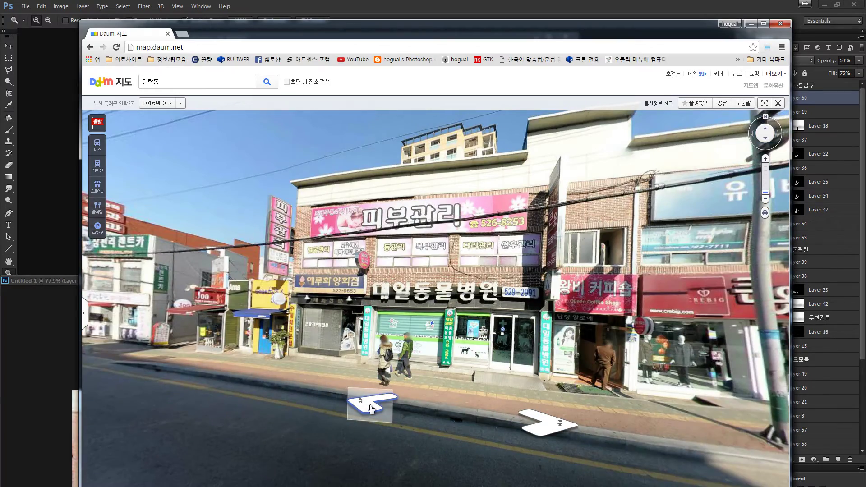
click(369, 407)
click(369, 408)
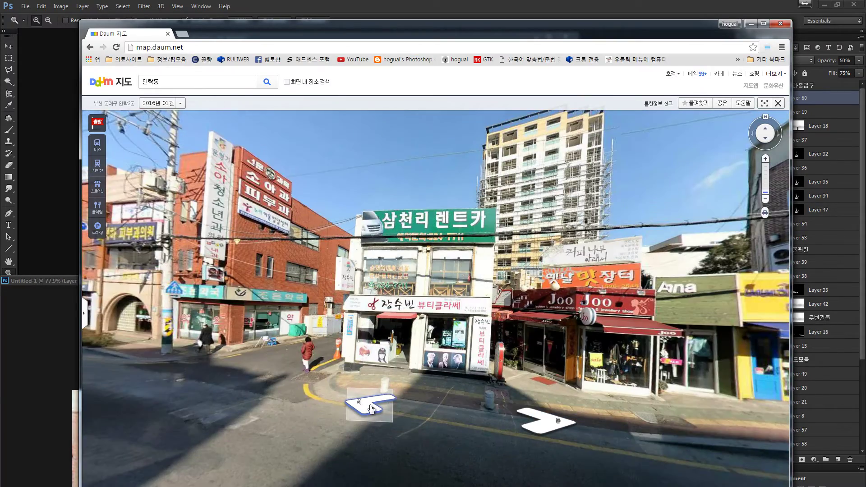
click(370, 408)
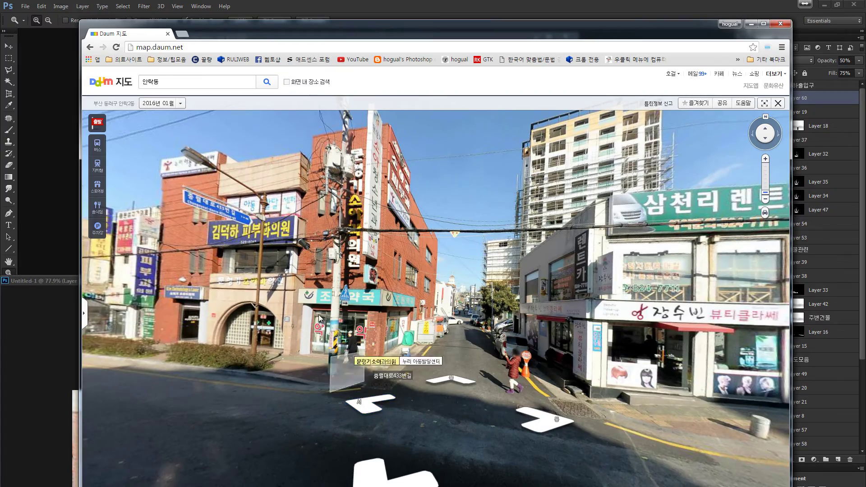
click(383, 373)
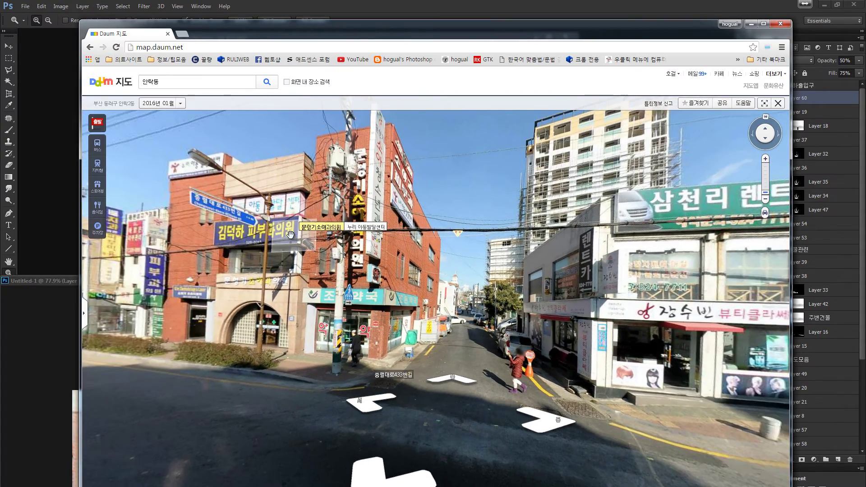
drag(291, 234, 156, 269)
click(295, 251)
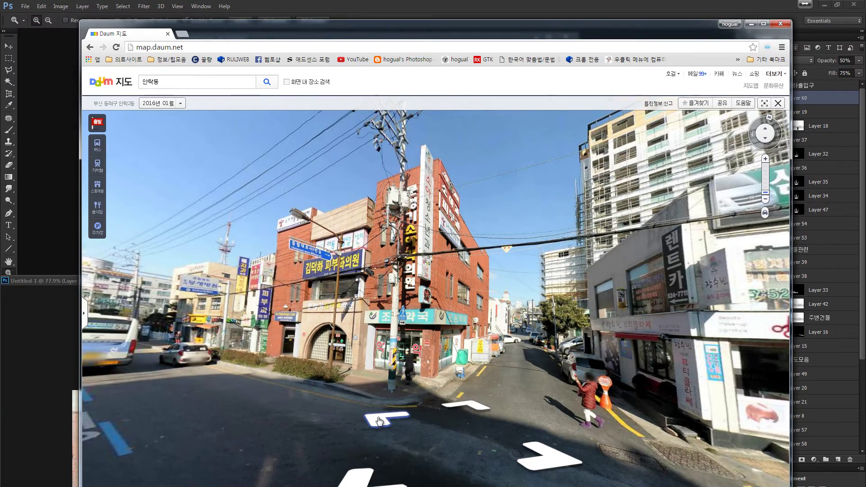
Examine the red brick clinic building in the street view from its long front and from the road junction.
click(379, 420)
click(379, 420)
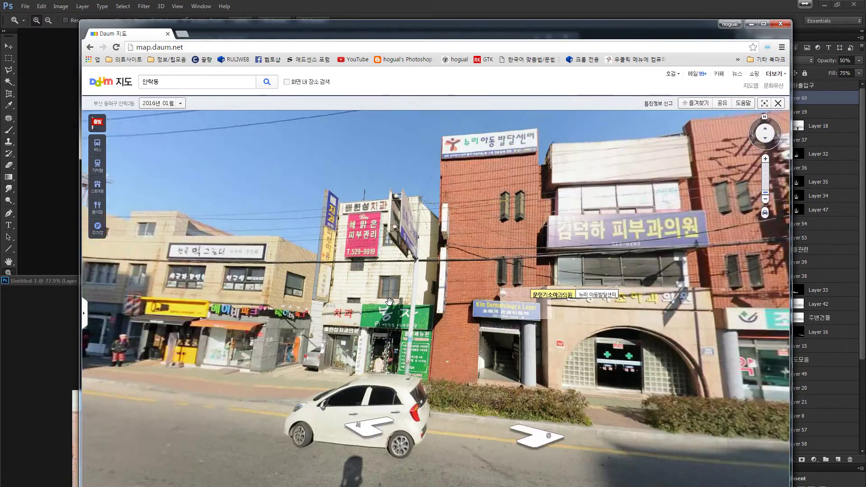
click(389, 302)
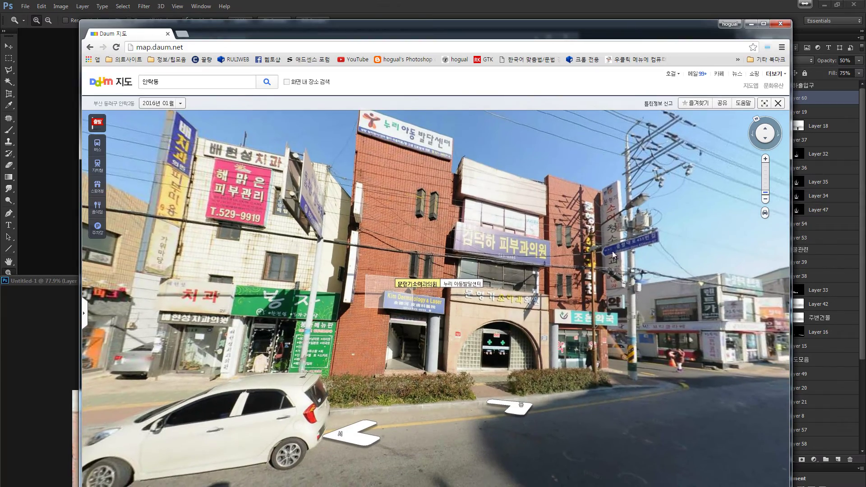
click(523, 403)
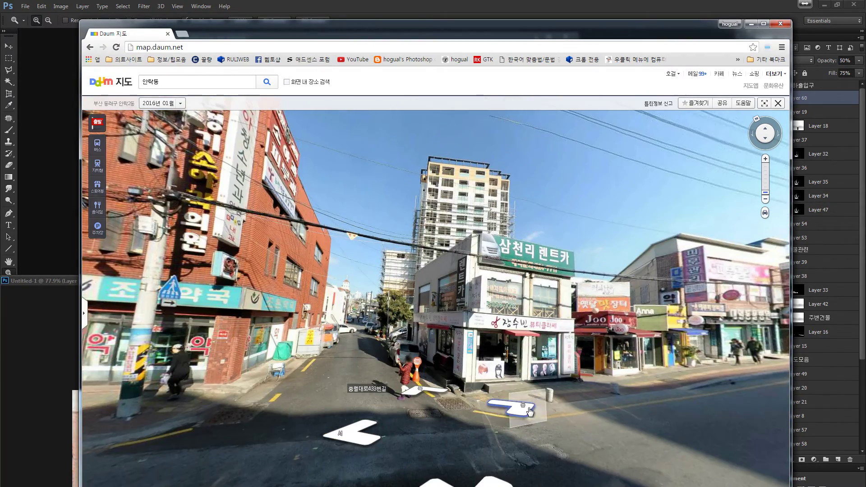
click(531, 412)
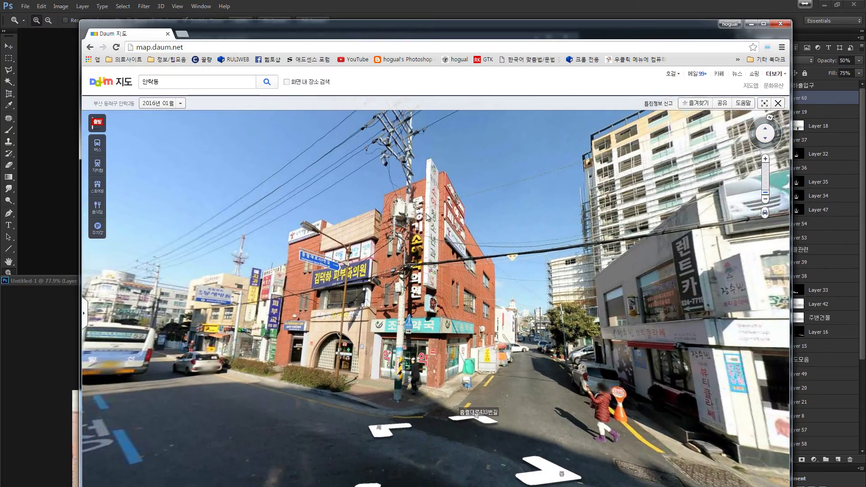
Move along the road past the neighboring shops and frame the red brick clinic building head-on in the street view.
click(393, 391)
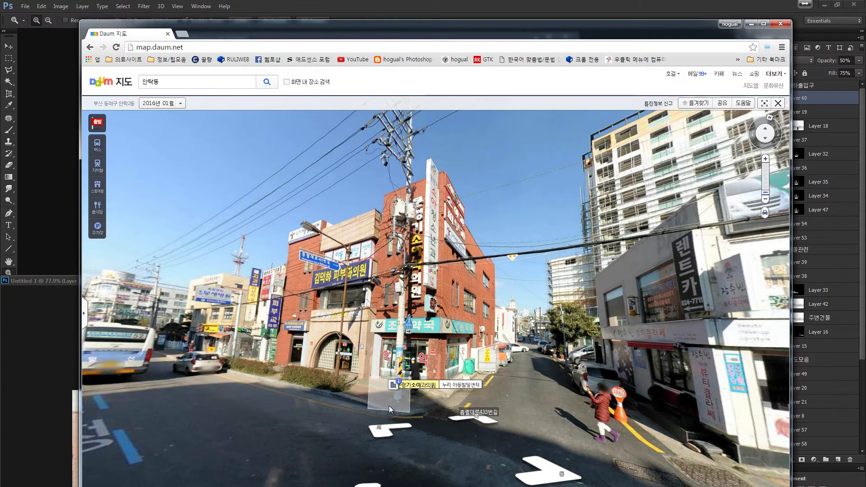
click(387, 433)
click(387, 433)
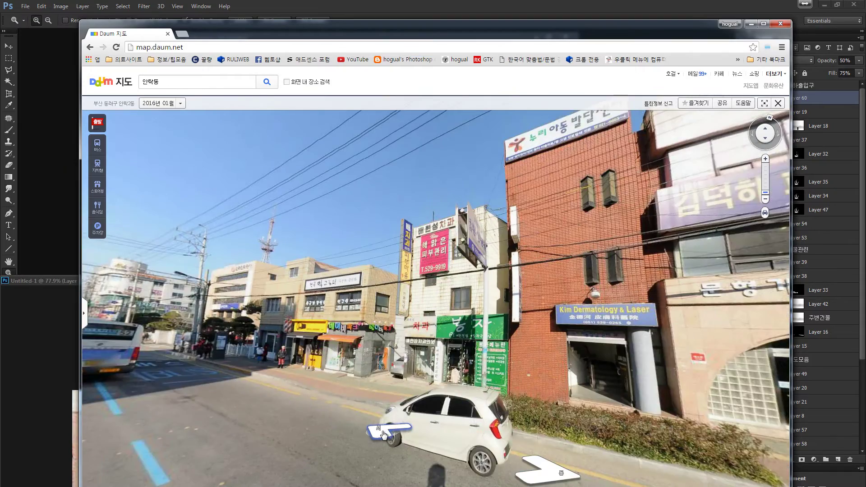
drag(490, 337, 391, 454)
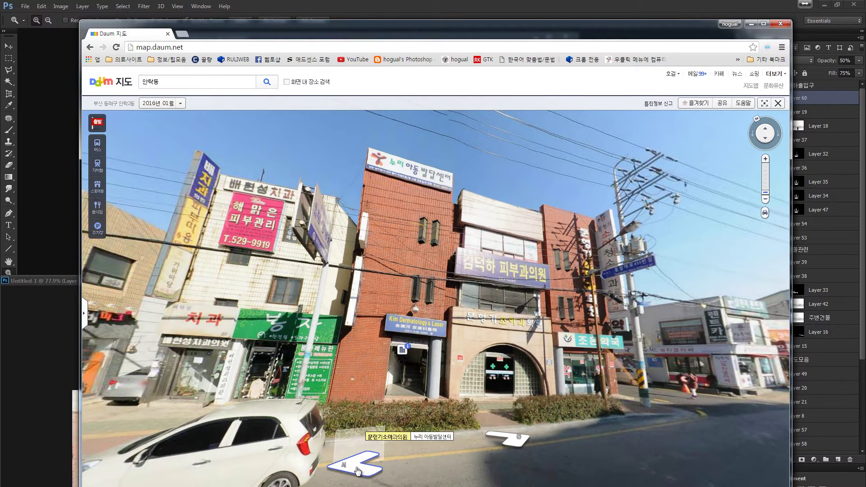
click(369, 458)
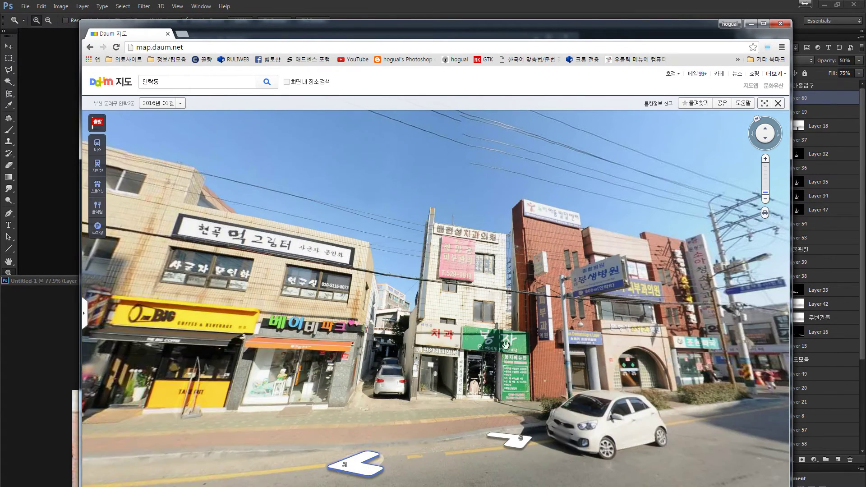
click(467, 320)
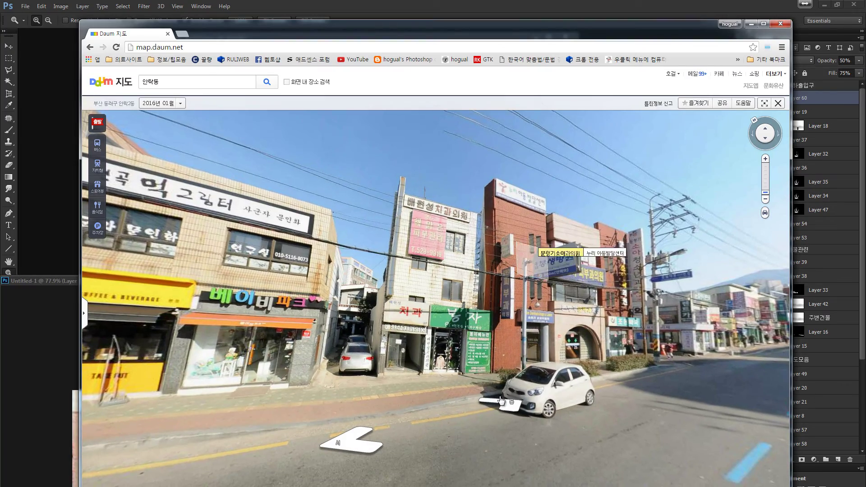
click(512, 405)
click(457, 298)
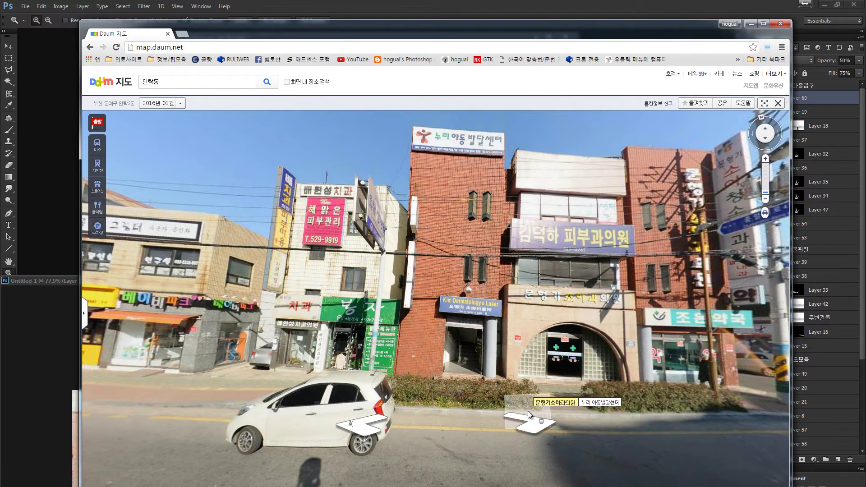
Switch to Photoshop, create a new document for the street view screen capture, and crop it to the screen showing the map browser.
click(47, 258)
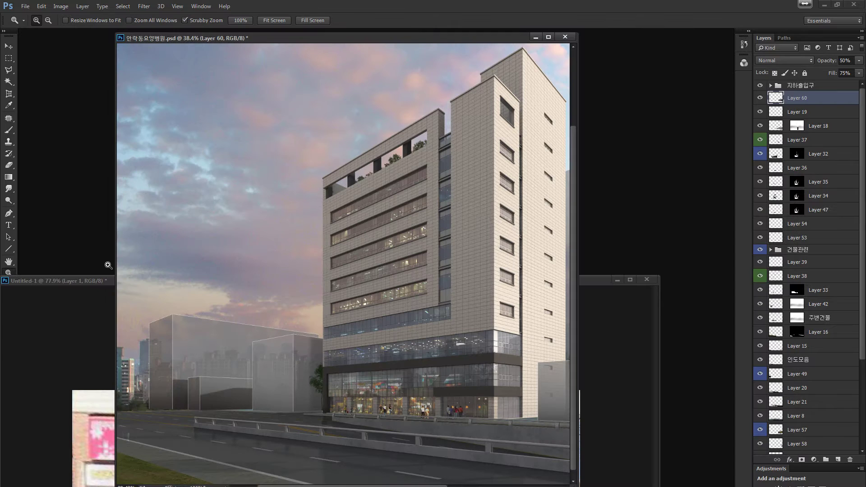
click(25, 6)
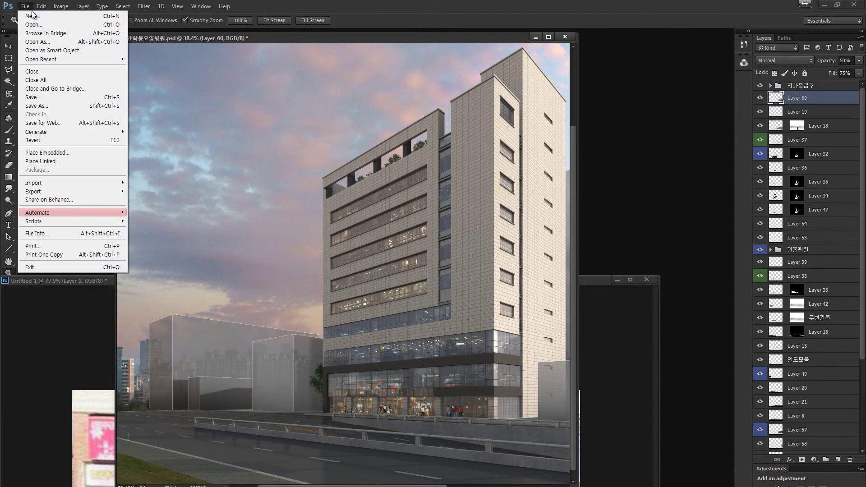
click(33, 14)
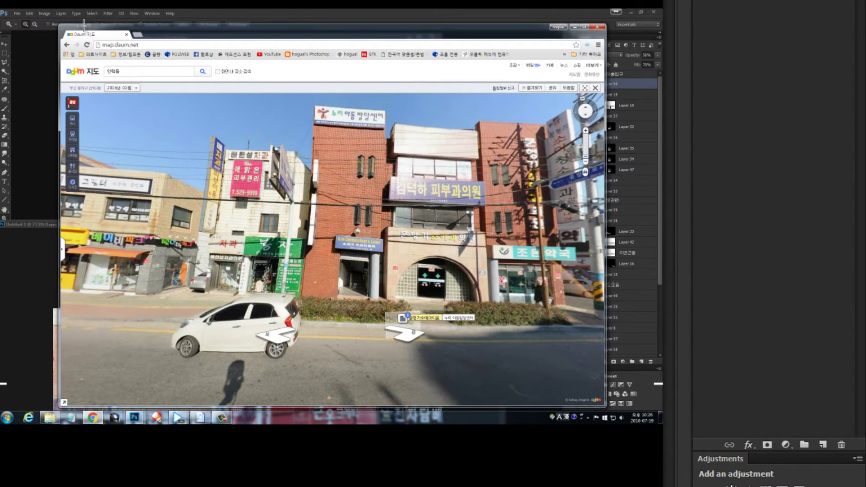
drag(24, 4, 699, 451)
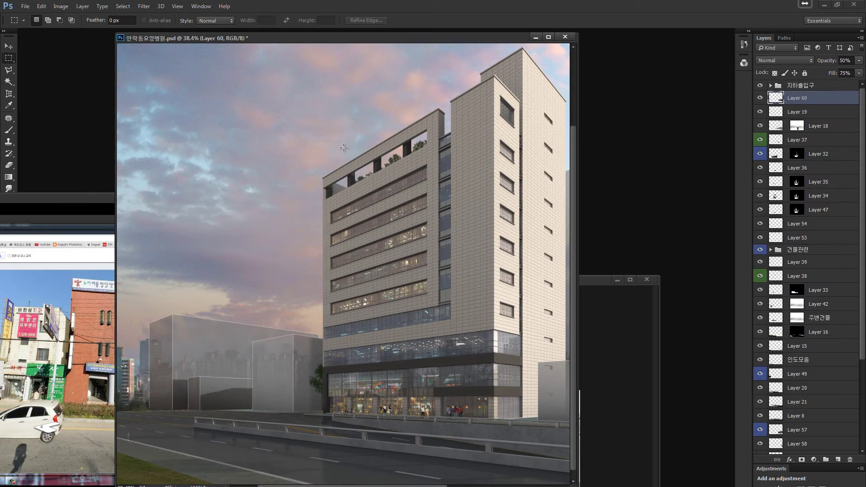
Remove the full screen capture pasted into the hospital scene, bring the cropped capture document forward, and clear its selection.
key(ctrl+v)
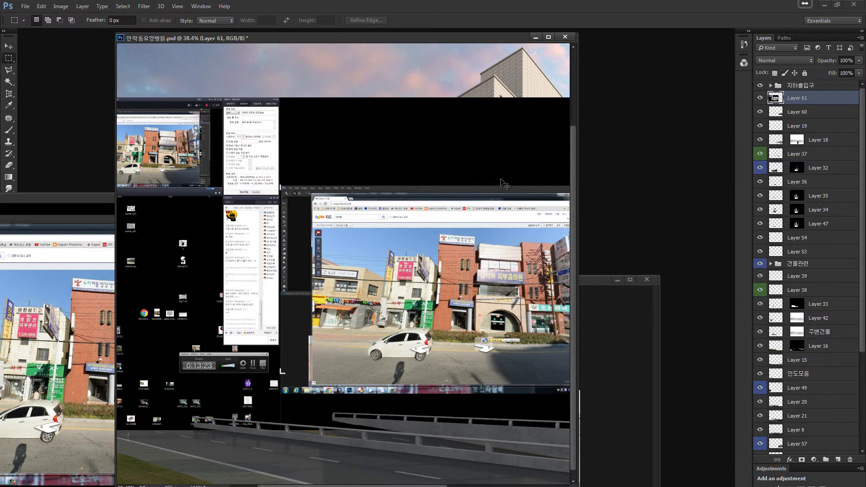
key(Delete)
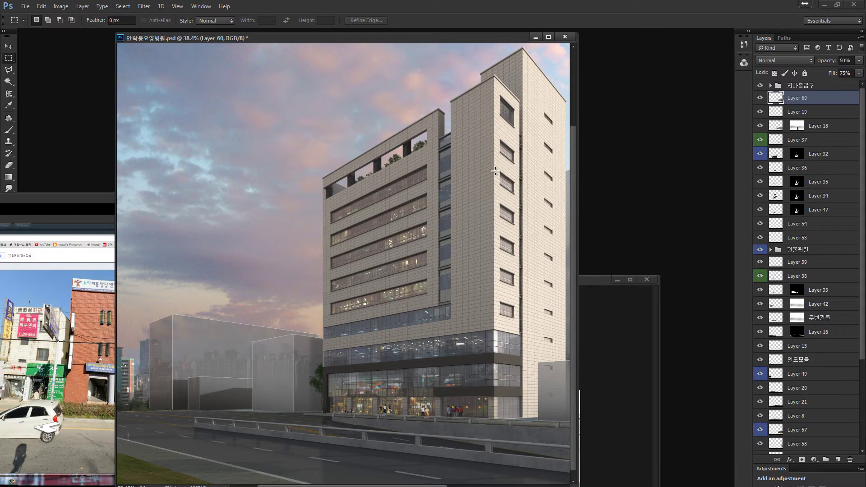
click(70, 209)
drag(93, 199, 348, 102)
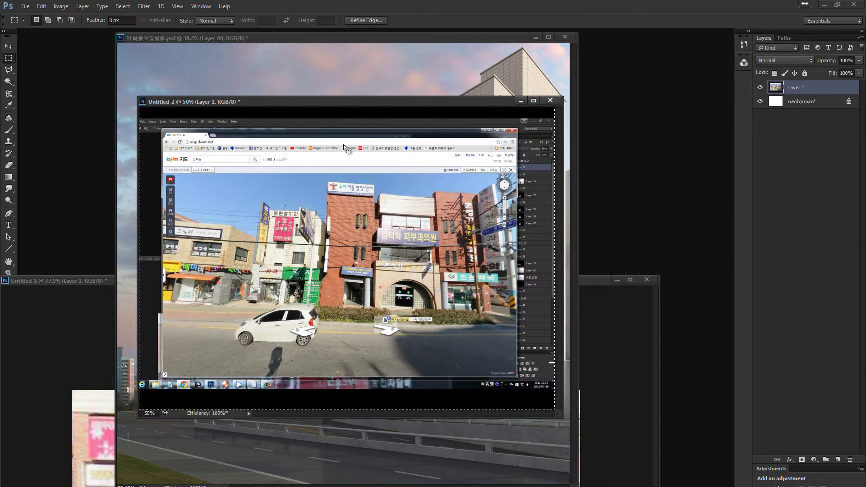
key(ctrl+d)
key(z)
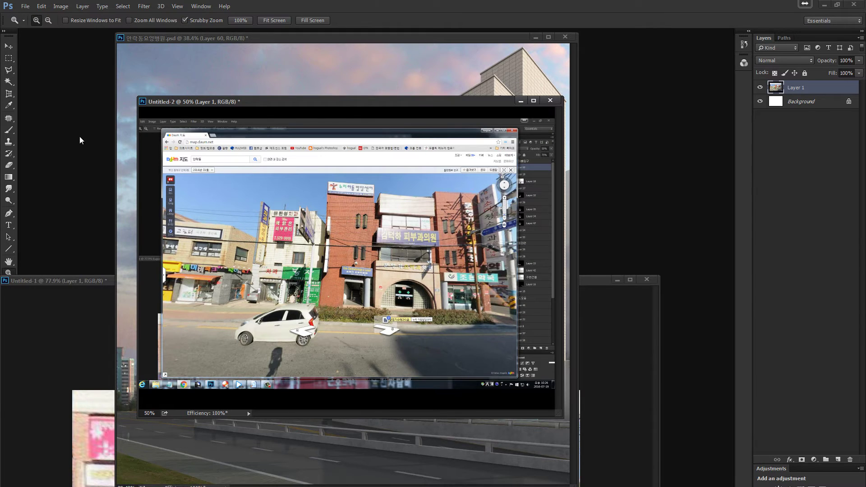
Draw a Perspective Crop around the red brick building and fit its bottom-left corner to the base of the brick wall.
click(7, 121)
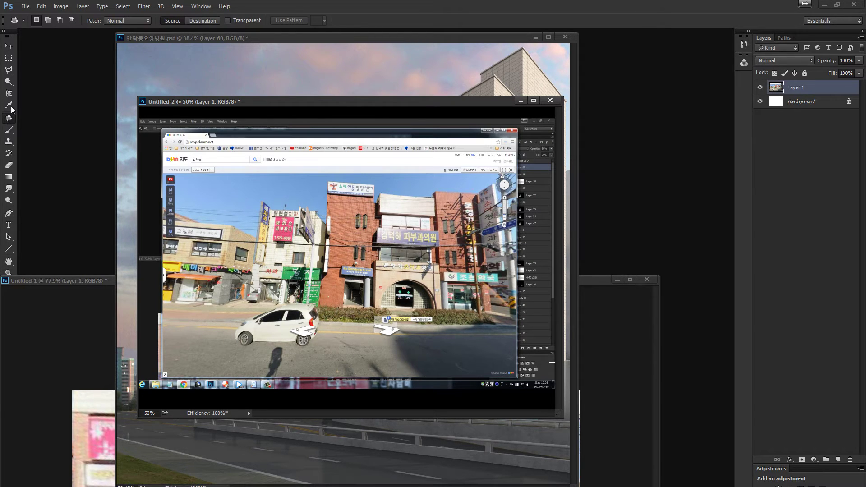
click(9, 94)
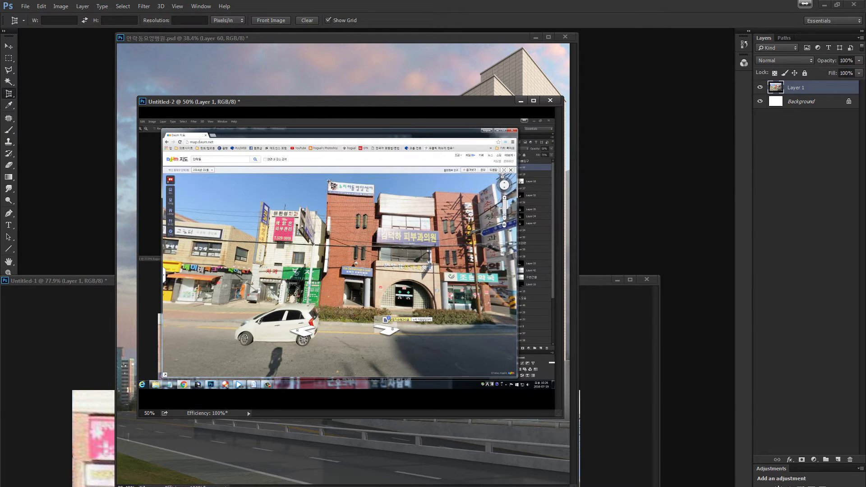
drag(329, 182, 493, 320)
key(ctrl+plus)
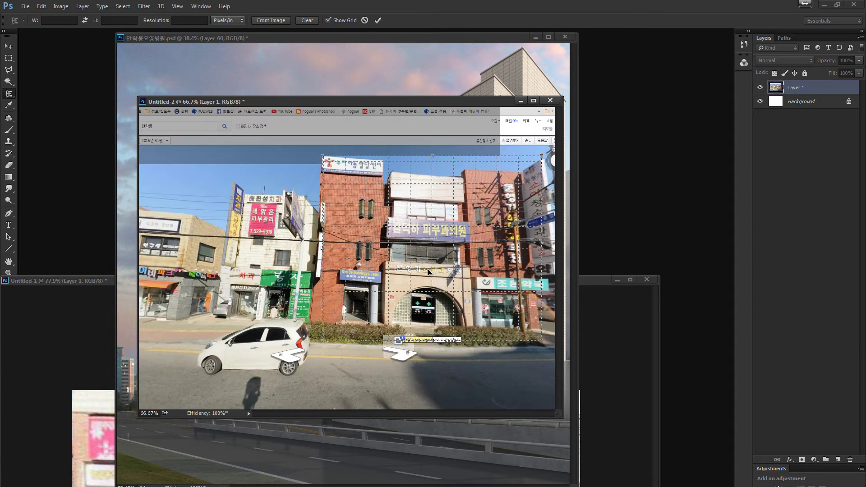
key(ctrl+plus)
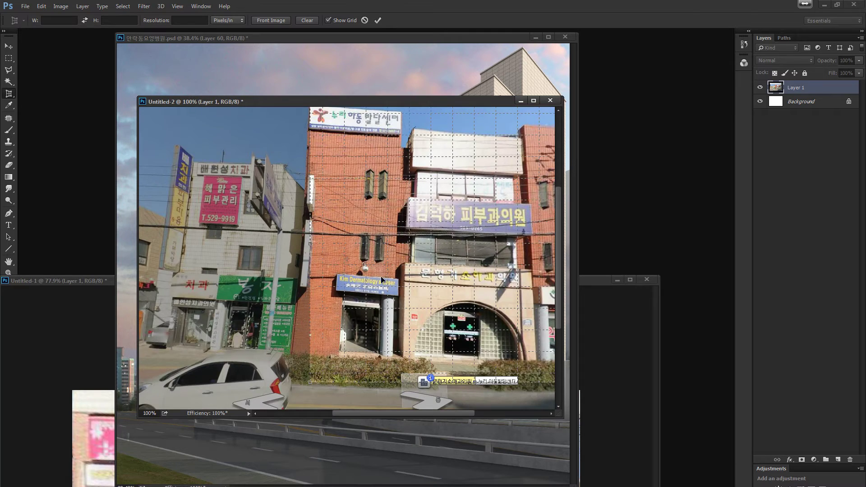
key(ctrl+plus)
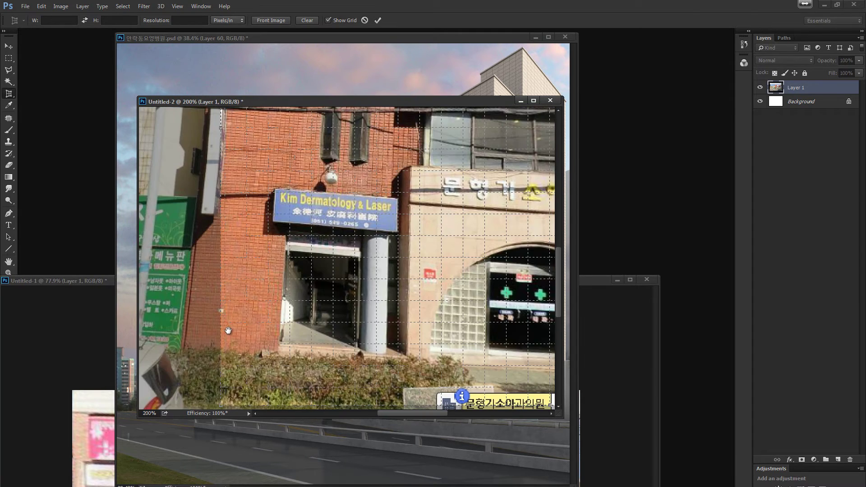
drag(229, 331, 272, 249)
drag(266, 321, 226, 267)
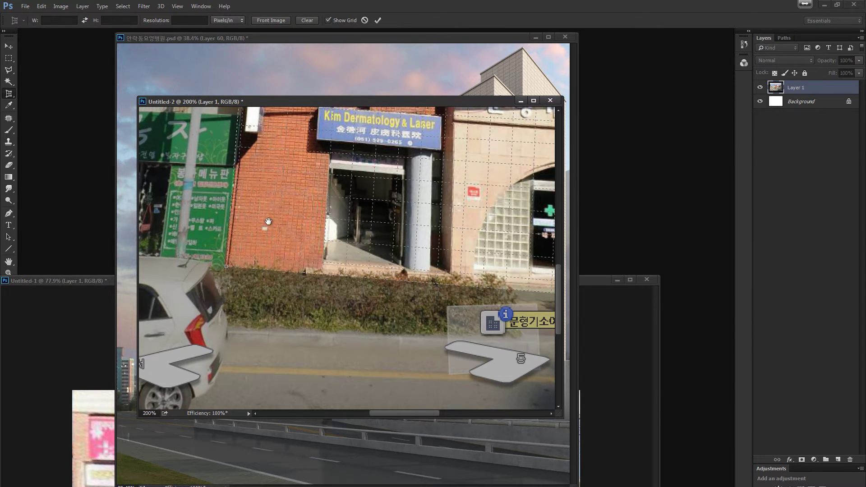
Fit the perspective crop's top-left corner to the rooftop sign and its top-right corner to the end of the brick roofline.
scroll(271, 187, up, 10)
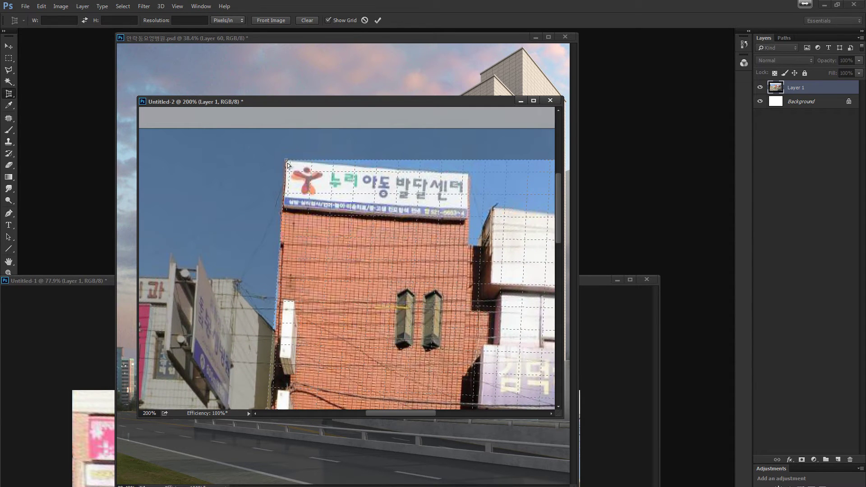
drag(287, 165, 287, 164)
scroll(267, 349, down, 8)
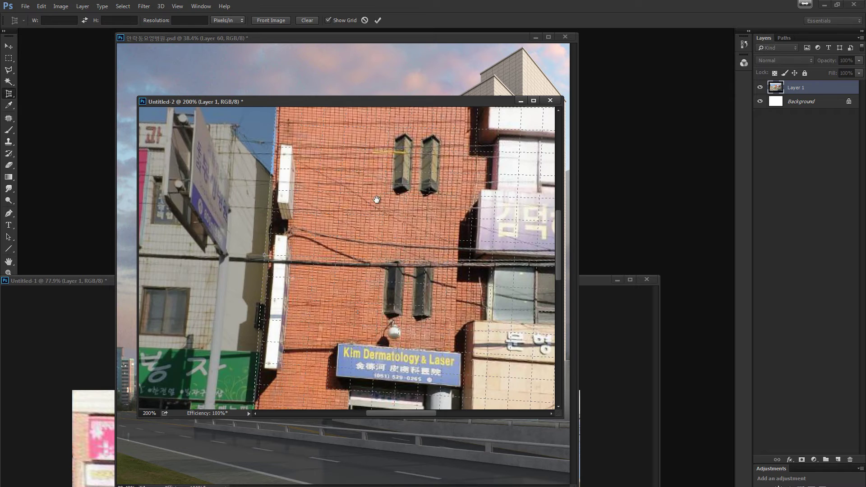
drag(376, 200, 243, 331)
drag(404, 248, 258, 247)
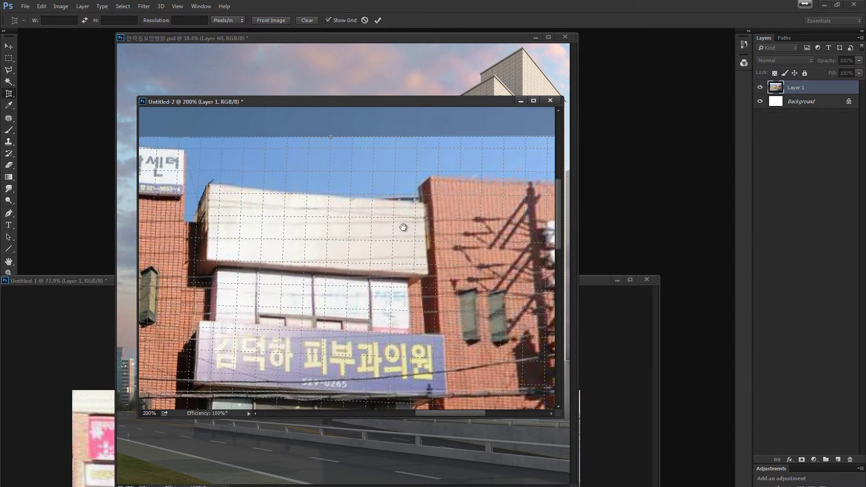
drag(403, 227, 364, 230)
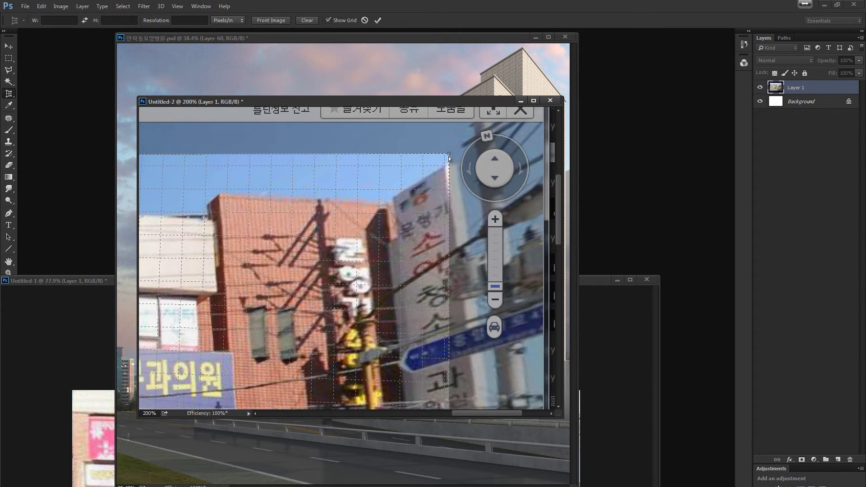
drag(449, 158, 382, 209)
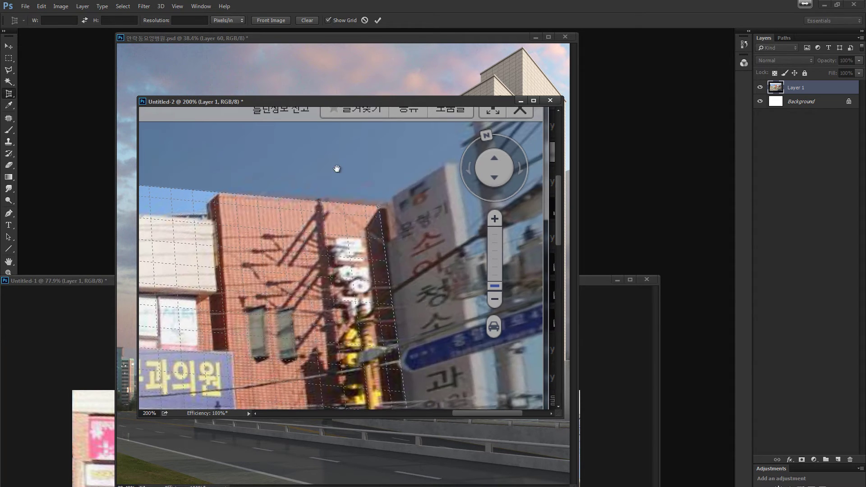
Fit the perspective crop's bottom-right corner to the base of the pharmacy's brick pillar and apply the crop.
drag(336, 168, 280, 63)
drag(332, 406, 327, 275)
drag(385, 342, 379, 309)
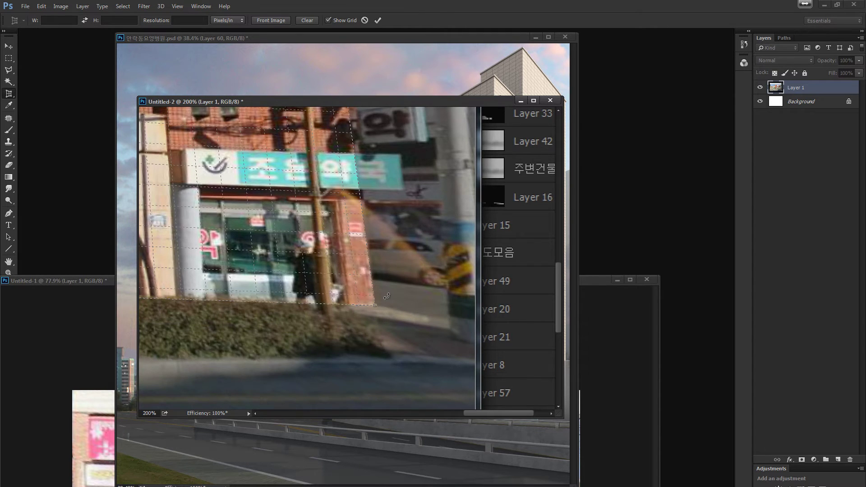
key(ctrl+minus)
key(ctrl+minus)
key(ctrl+minus)
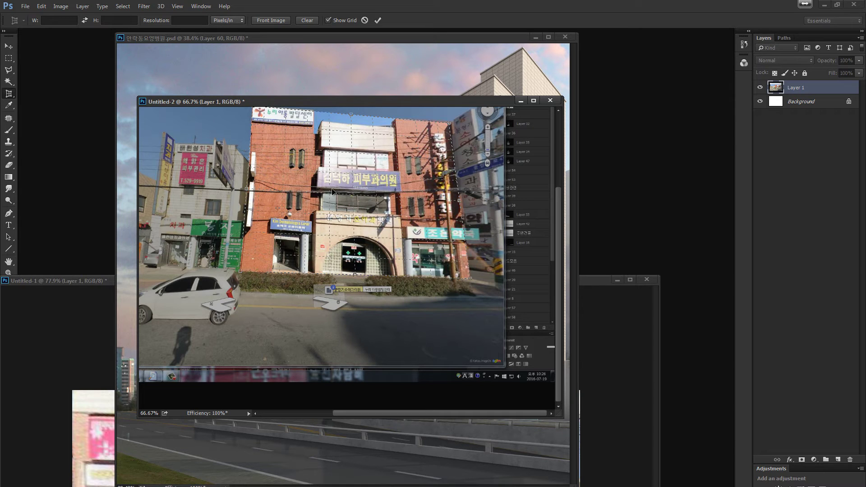
key(Return)
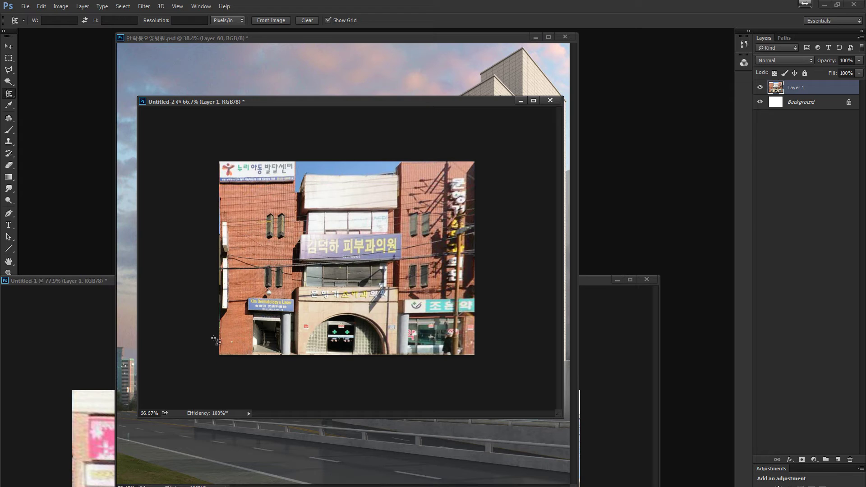
Warp the left side of the cropped facade slightly outward to straighten the red brick wall, and apply the transform.
key(ctrl+t)
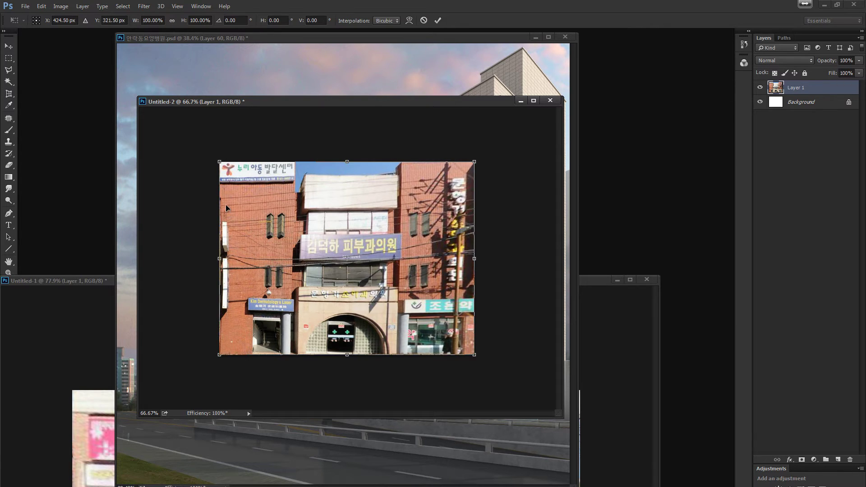
click(410, 20)
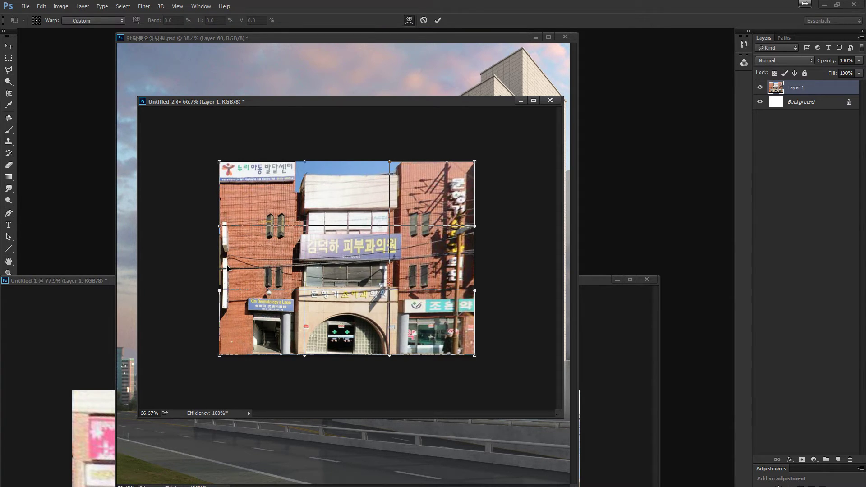
drag(226, 267, 224, 268)
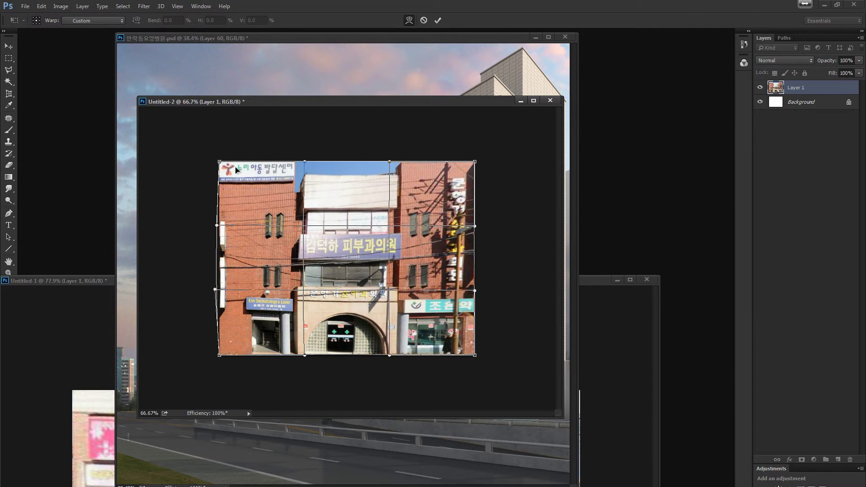
mouse_move(238, 269)
mouse_down()
mouse_move(245, 267)
mouse_move(237, 266)
mouse_up()
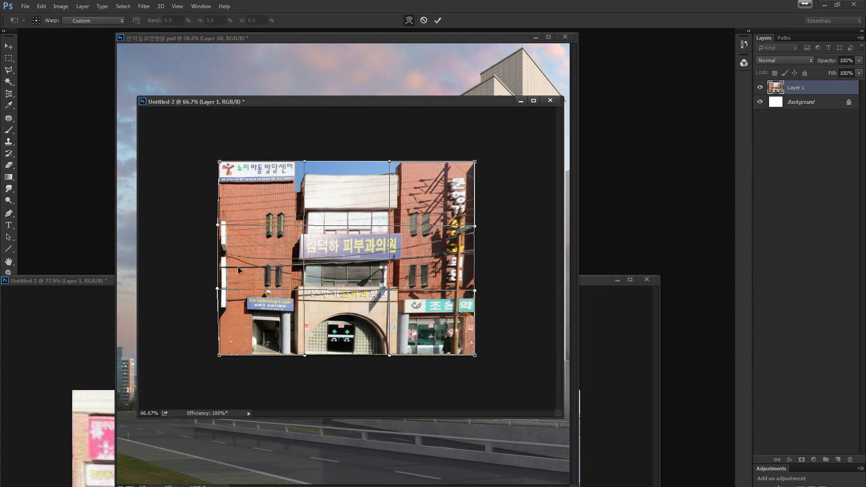
key(c)
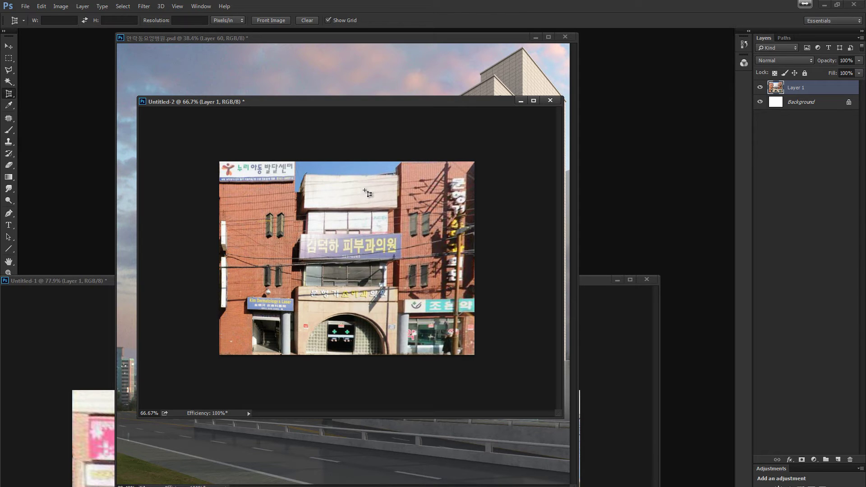
Lasso the middle building's upper floor and duplicate it about 3.67 cm upward to cover the sky gap, then deselect.
key(l)
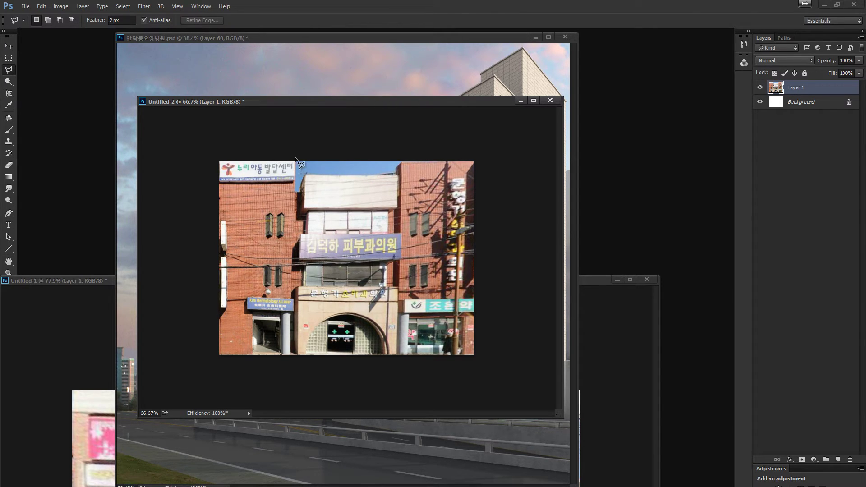
click(296, 159)
click(295, 234)
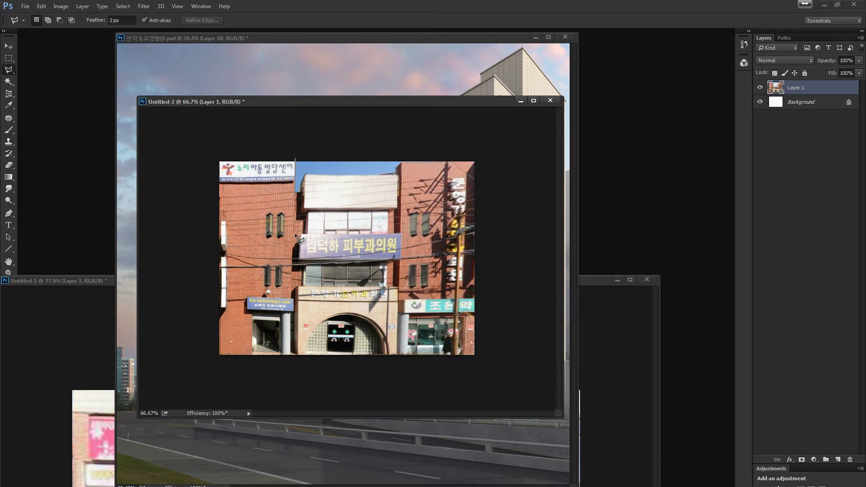
click(402, 233)
double_click(401, 151)
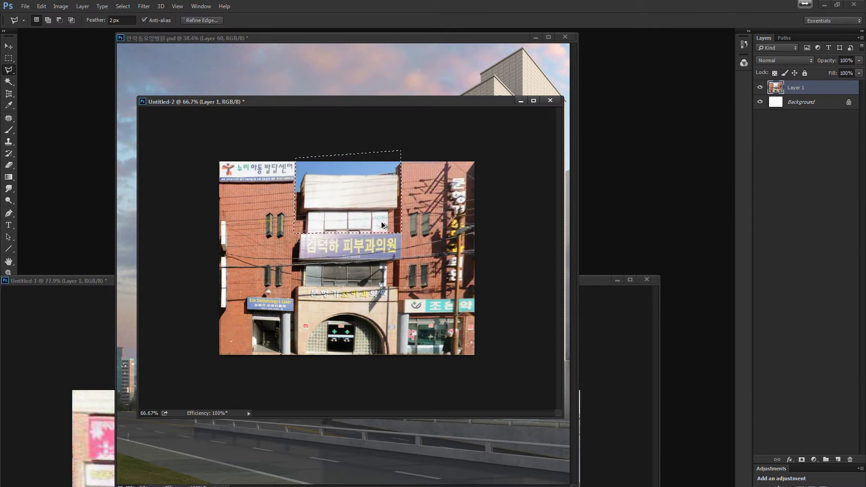
drag(381, 225, 383, 194)
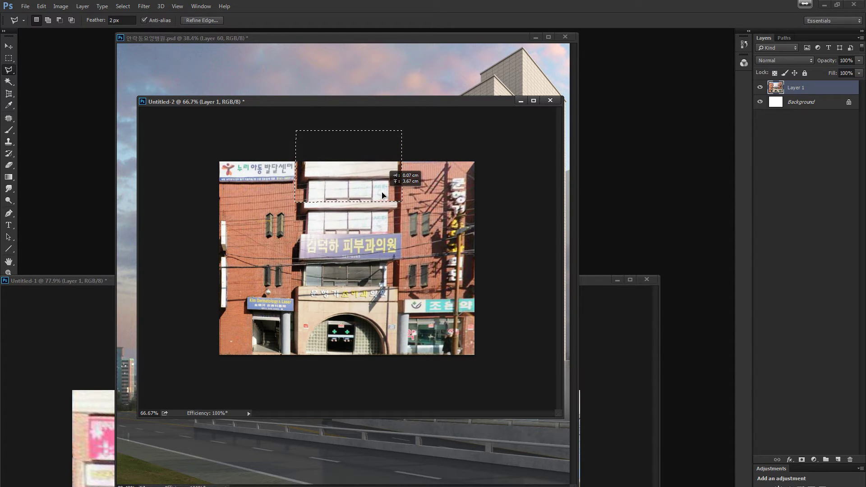
key(ctrl+d)
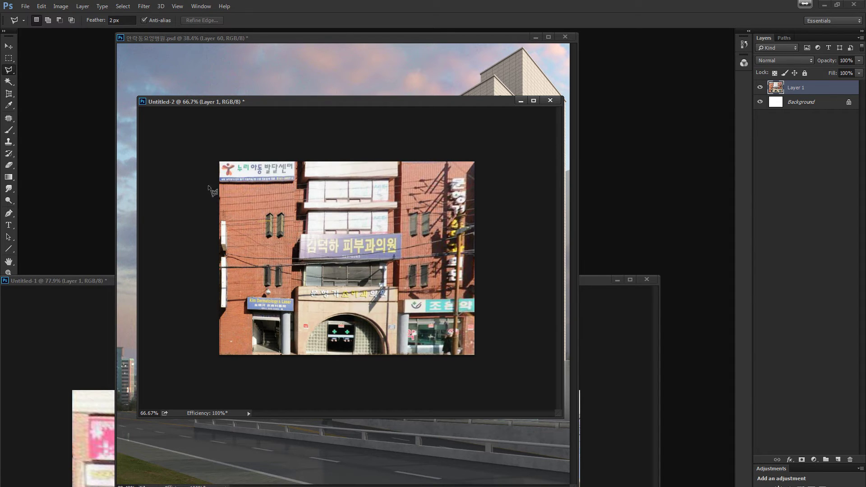
Copy a patch of the left brick wall over the vertical sign on the right wing, flip it horizontally and fit it in place.
click(261, 185)
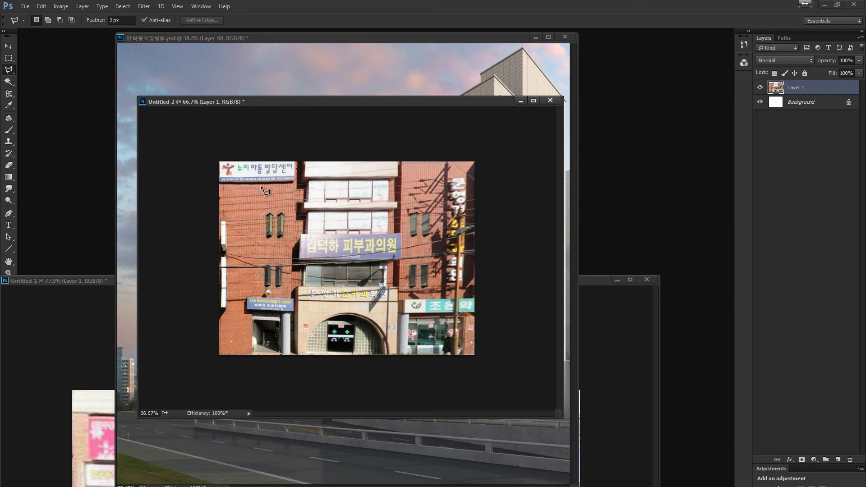
click(260, 295)
double_click(207, 296)
drag(237, 245, 437, 249)
key(ctrl+t)
right_click(429, 252)
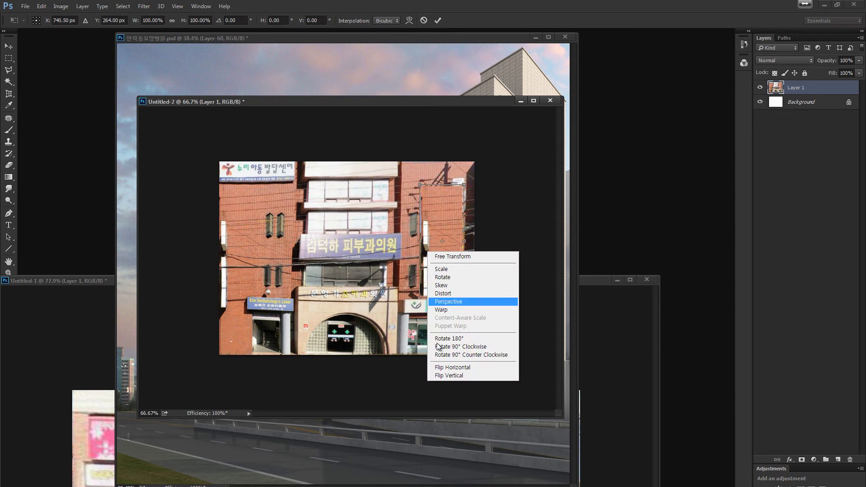
click(449, 367)
mouse_move(442, 244)
mouse_down()
mouse_move(464, 245)
mouse_move(455, 251)
mouse_move(457, 180)
mouse_move(461, 193)
mouse_up()
key(Return)
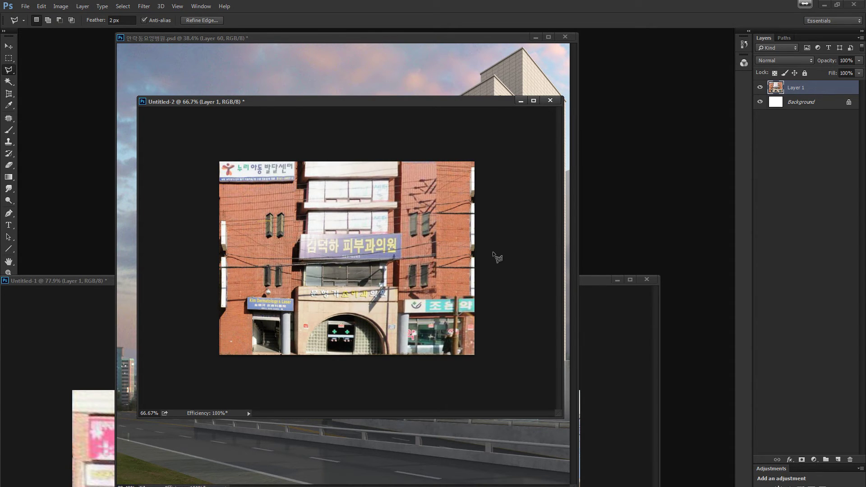
Bring the retouched facade into 안락동요양병원.psd over the blank blocks beside the hospital and set its layer opacity to 50%.
key(v)
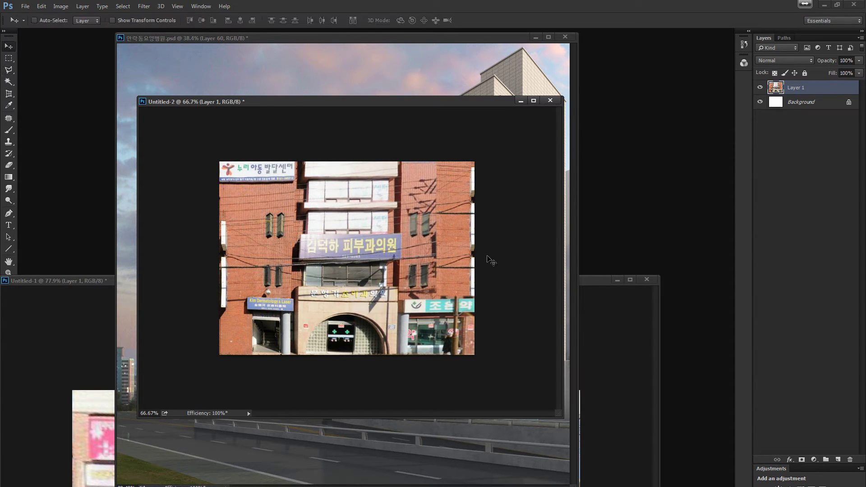
drag(407, 96, 508, 241)
drag(464, 324, 254, 368)
key(ctrl+t)
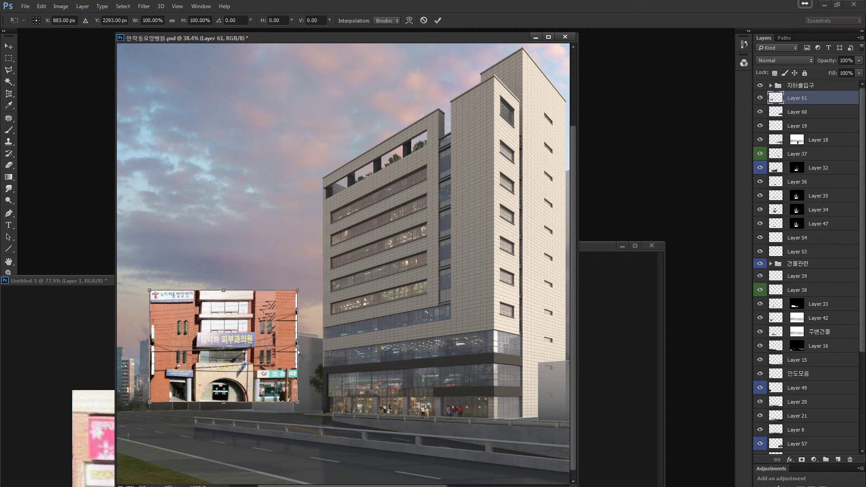
key(Return)
key(5)
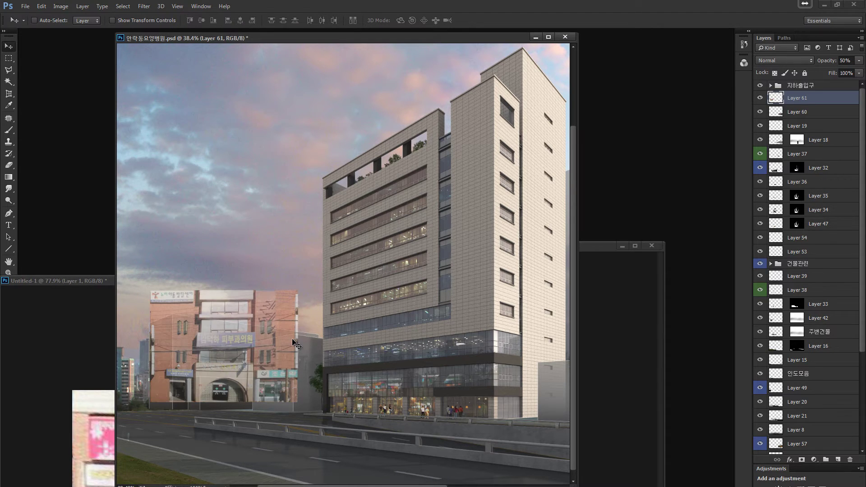
Free-transform the facade, lowering it to the ground line and skewing its top-left corner down to the blank block's roofline.
key(ctrl+t)
key(ctrl+plus)
key(ctrl+plus)
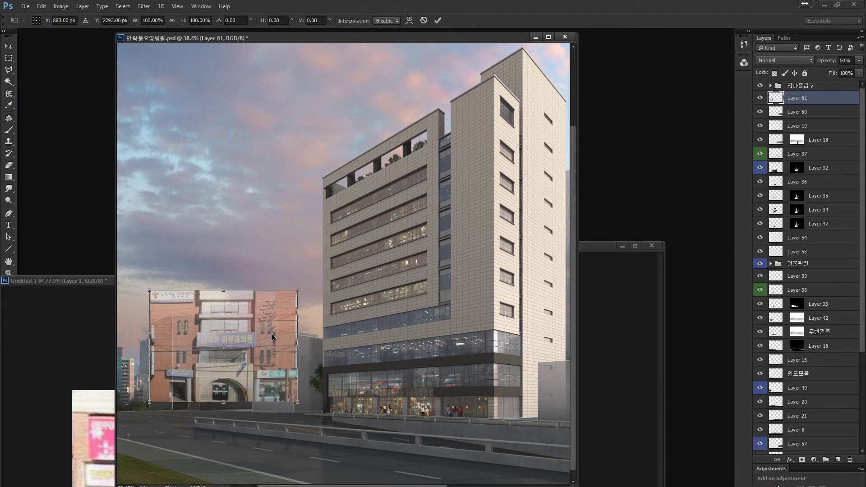
key(ctrl+plus)
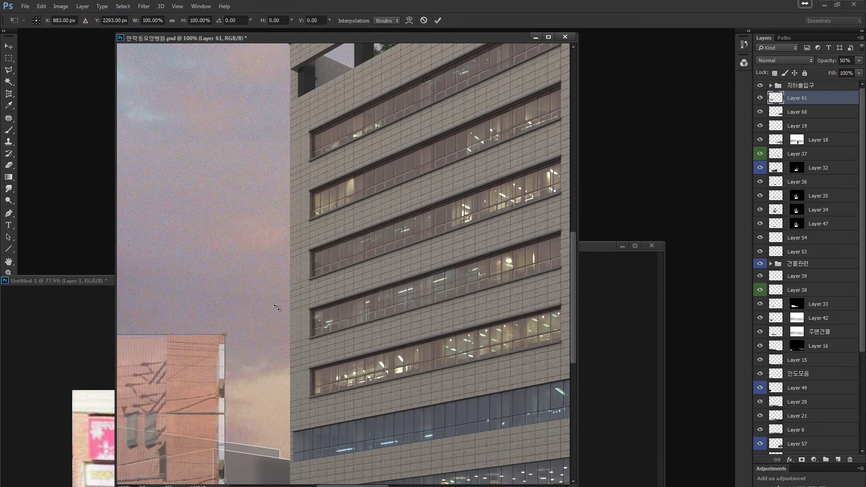
drag(214, 345, 306, 176)
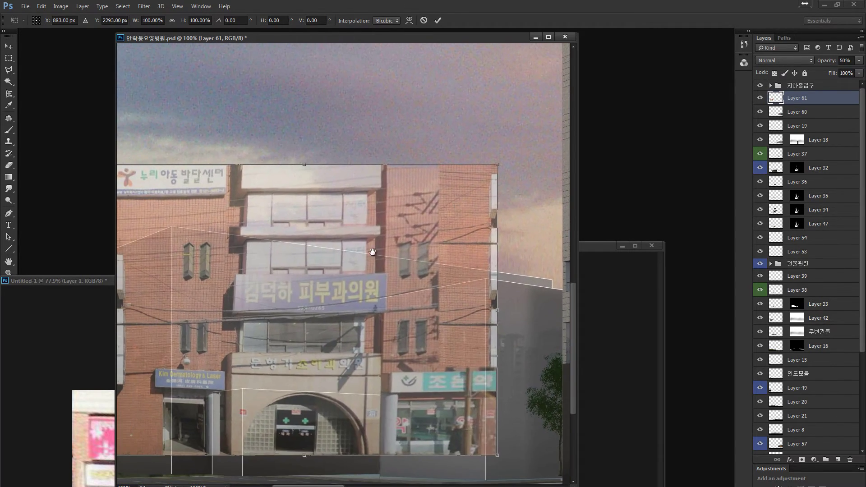
drag(181, 285, 378, 207)
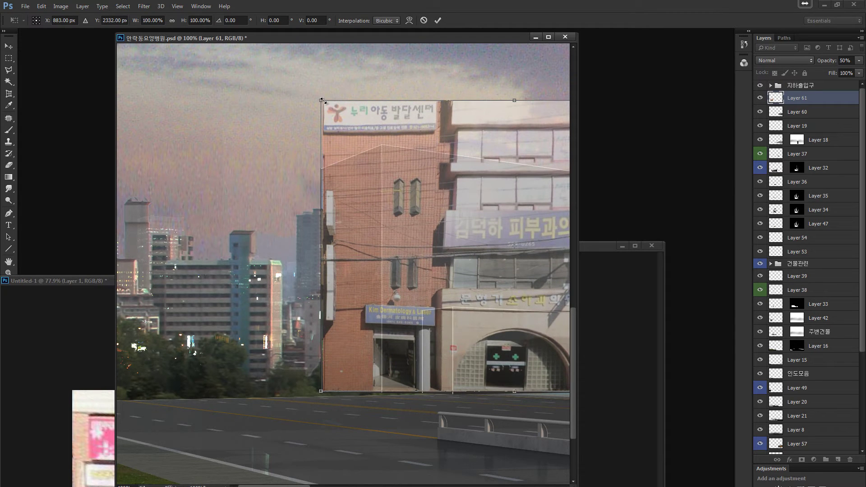
drag(322, 103, 321, 170)
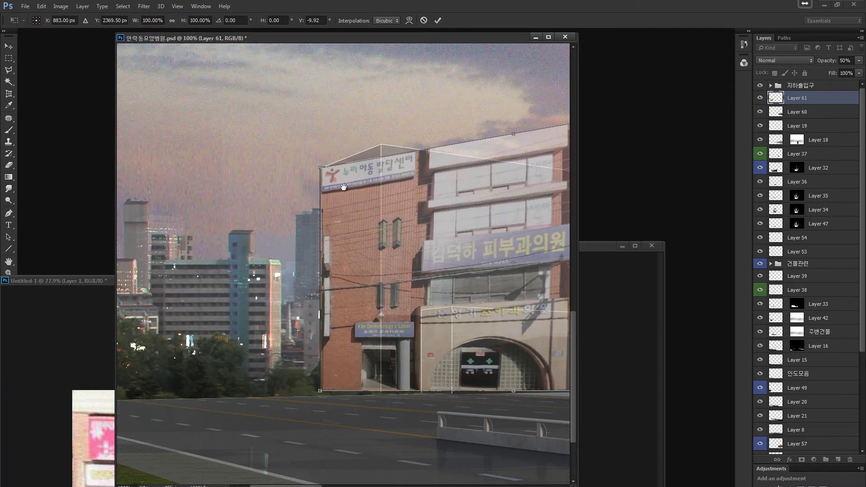
Narrow the facade to about 22% width, raise its top-right corner to follow the block's roof slope, and apply the transform.
drag(464, 204, 219, 183)
drag(462, 227, 423, 204)
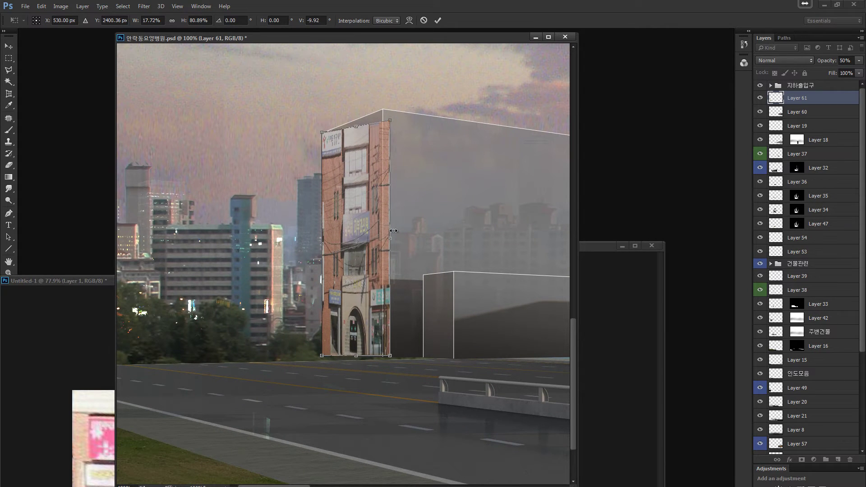
mouse_move(391, 238)
mouse_down()
mouse_move(454, 235)
mouse_move(408, 235)
mouse_up()
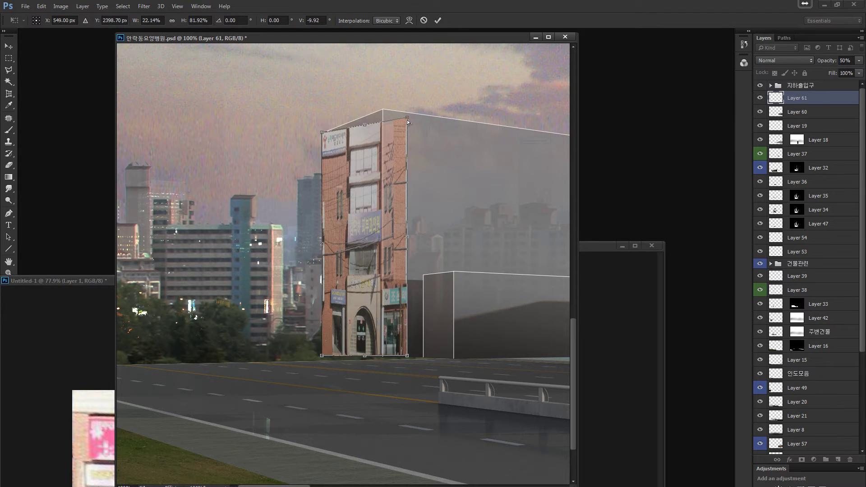
drag(407, 118, 413, 104)
drag(322, 133, 322, 133)
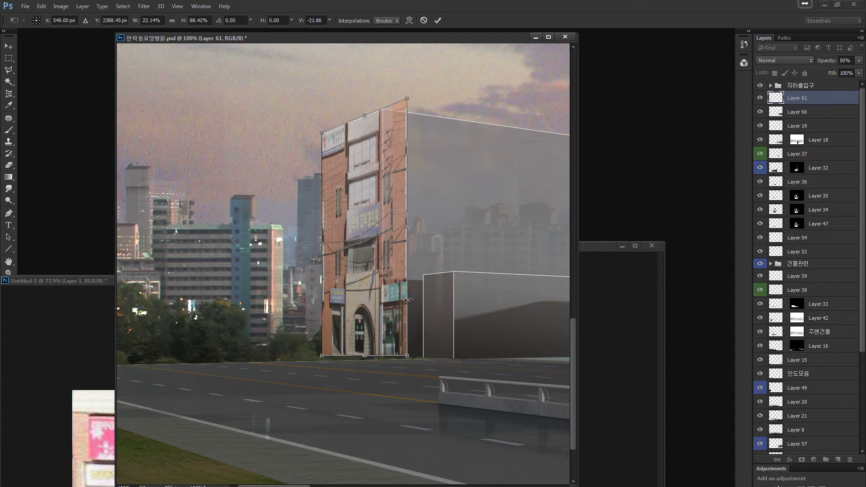
key(Return)
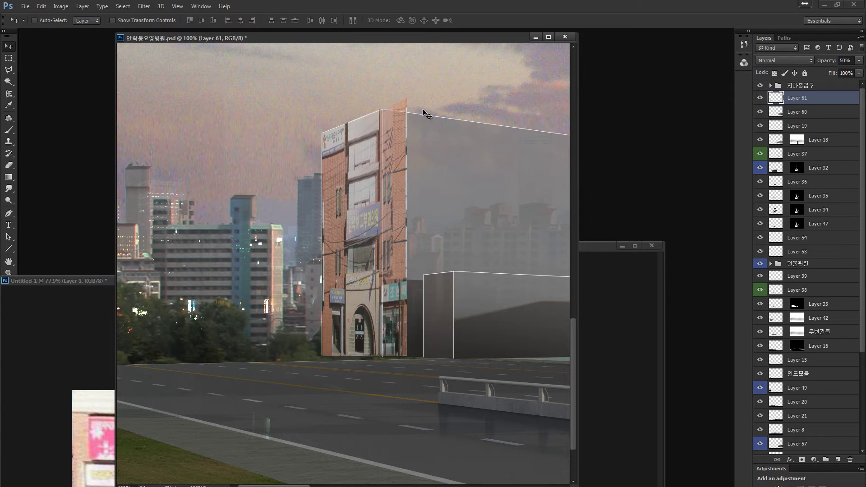
Delete the strip of facade that extends past the blank block's front corner edge, then deselect.
key(m)
mouse_move(391, 98)
mouse_down()
mouse_move(478, 295)
mouse_move(472, 276)
mouse_move(504, 284)
mouse_move(502, 297)
mouse_up()
key(ctrl+d)
key(ctrl+minus)
key(ctrl+minus)
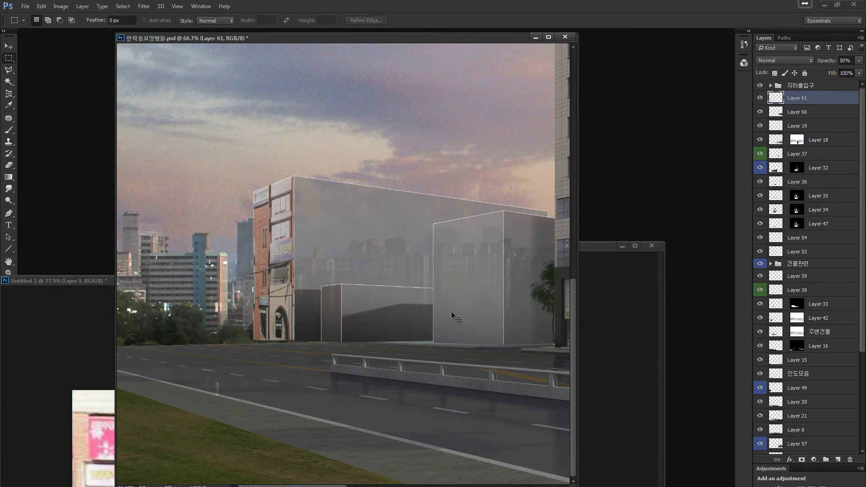
Switch to Daum street view in Chrome and enter the side street to examine the red brick building's side wall.
click(97, 347)
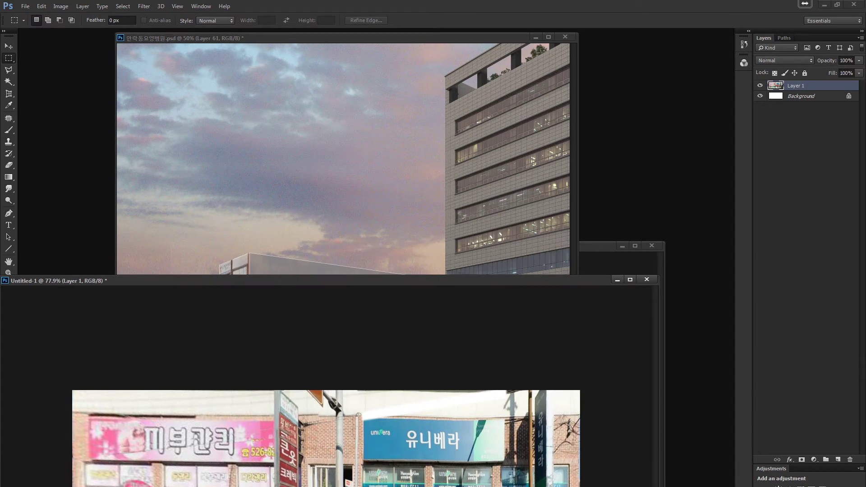
key(alt+Tab)
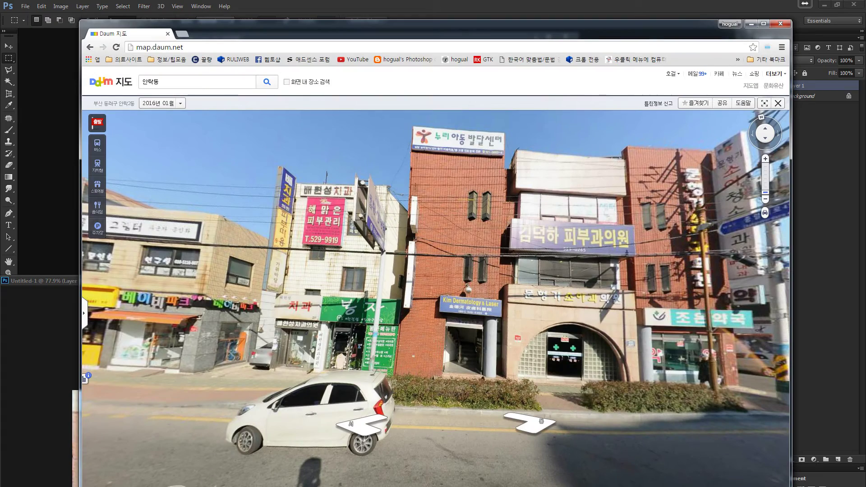
click(534, 424)
click(534, 424)
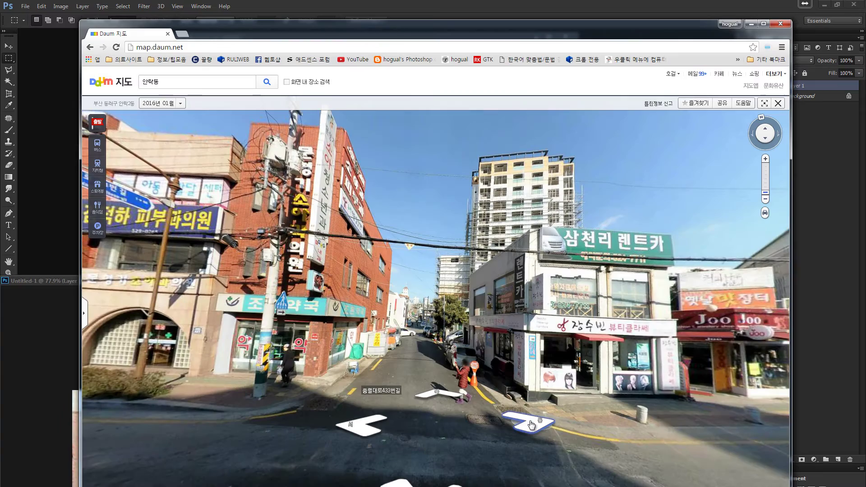
click(437, 391)
drag(429, 386, 539, 479)
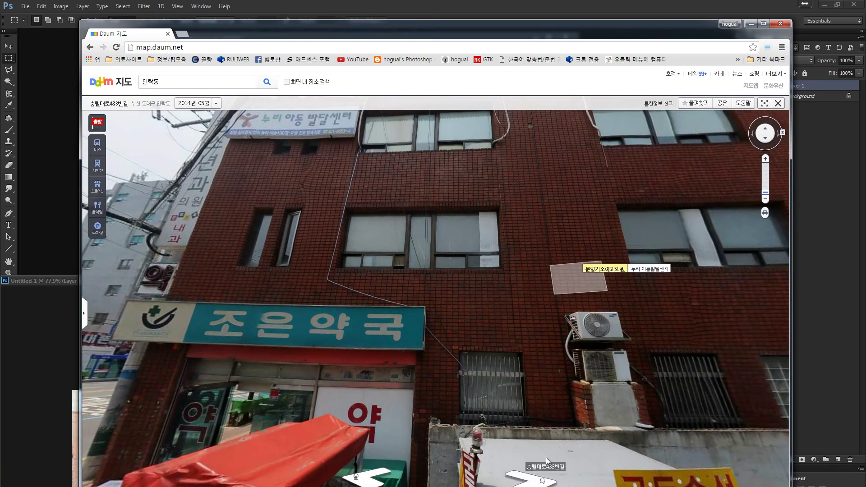
click(537, 482)
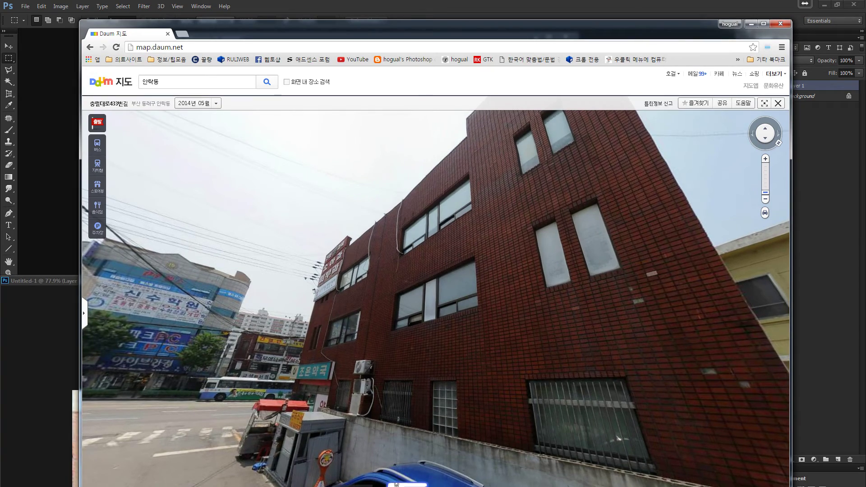
Return to the main road in street view and examine the red brick corner building's side from different distances.
click(397, 485)
click(424, 479)
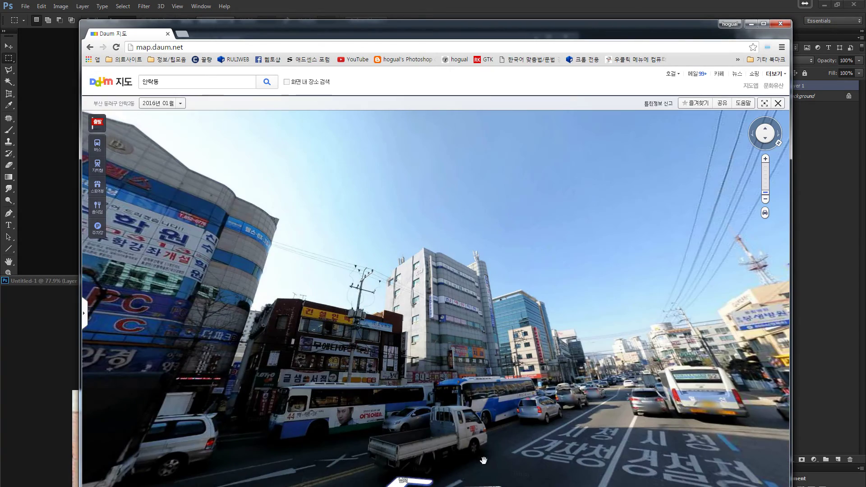
drag(484, 460, 342, 334)
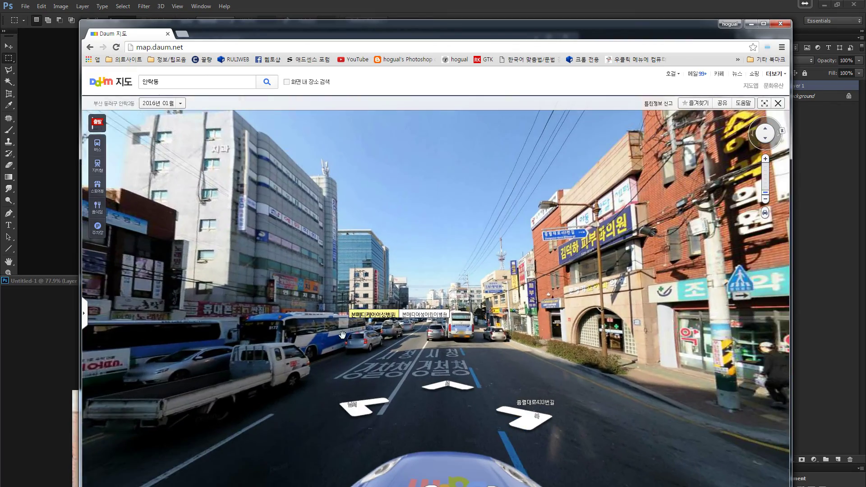
click(524, 416)
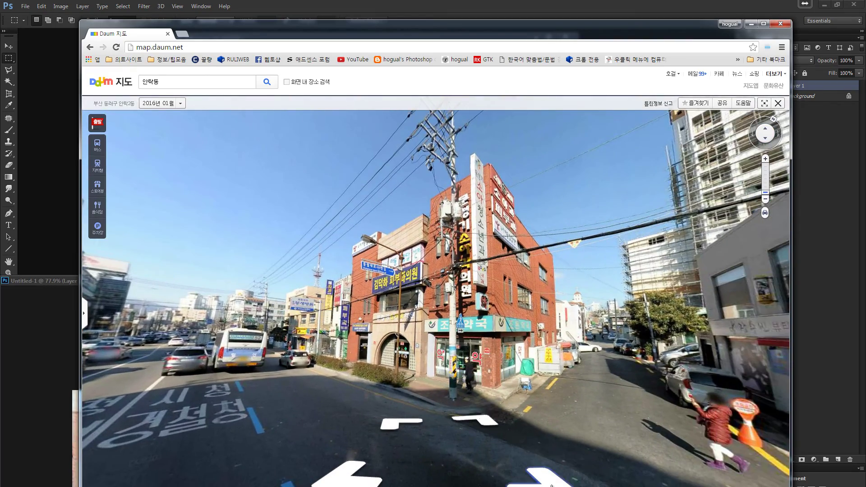
click(546, 480)
click(456, 413)
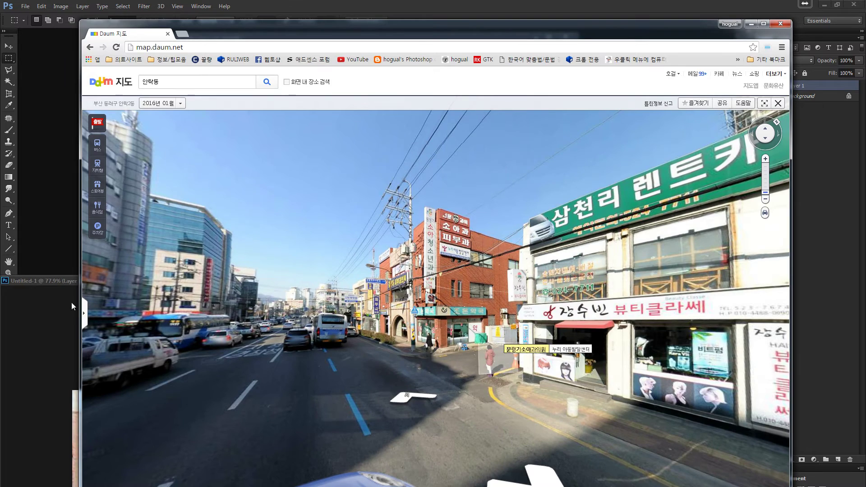
Approach the red brick corner building in Chrome's Daum street view and capture the view into a new Photoshop document.
click(71, 302)
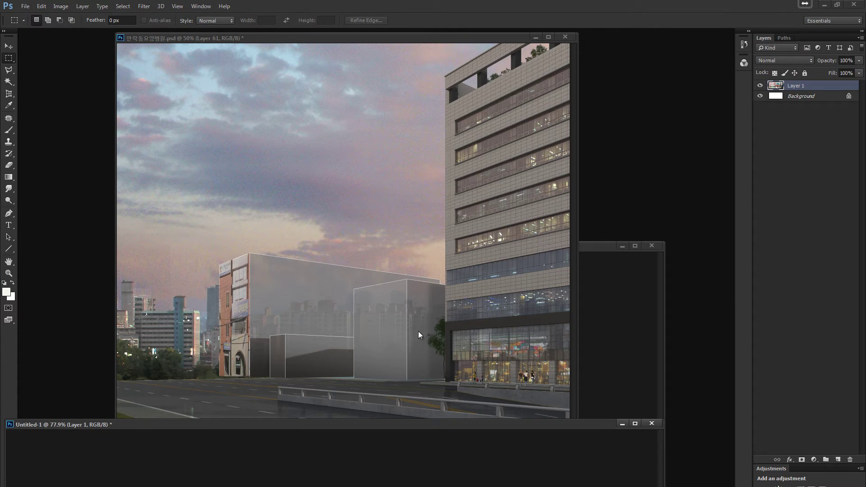
key(alt+Tab)
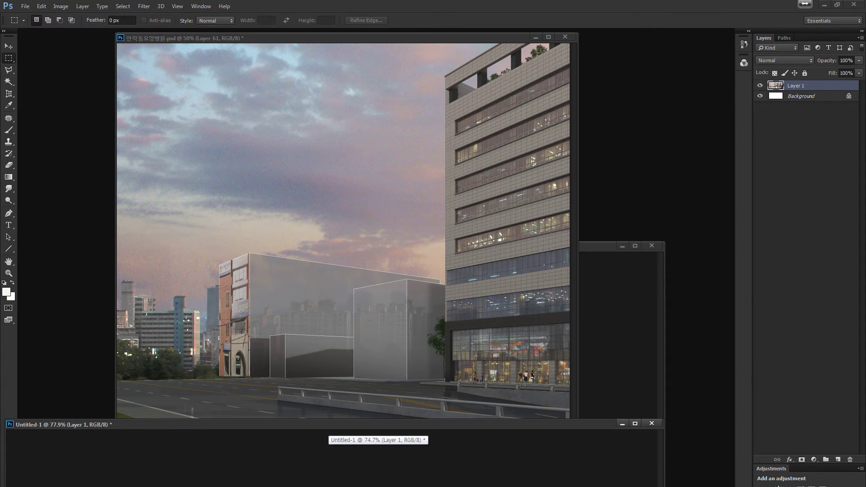
key(alt+Tab)
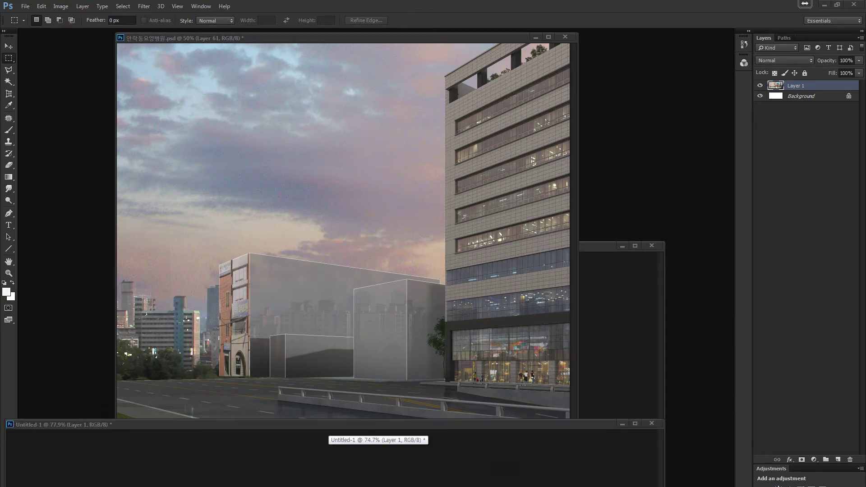
click(403, 404)
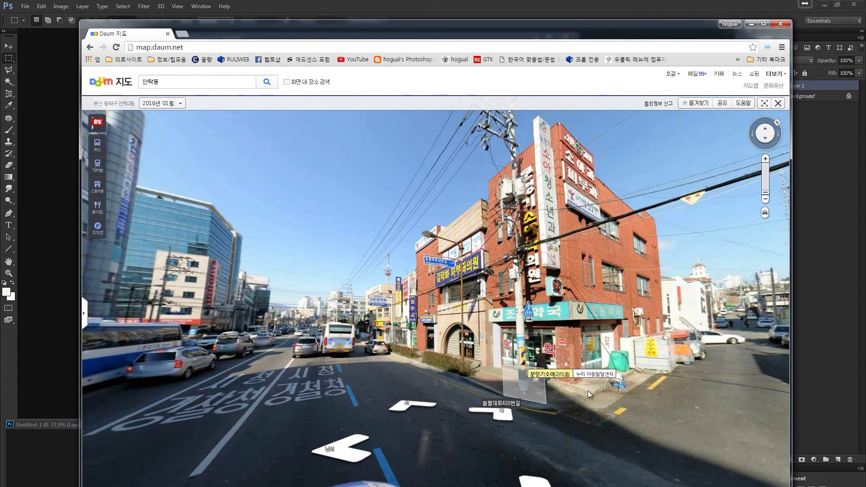
key(alt+Tab)
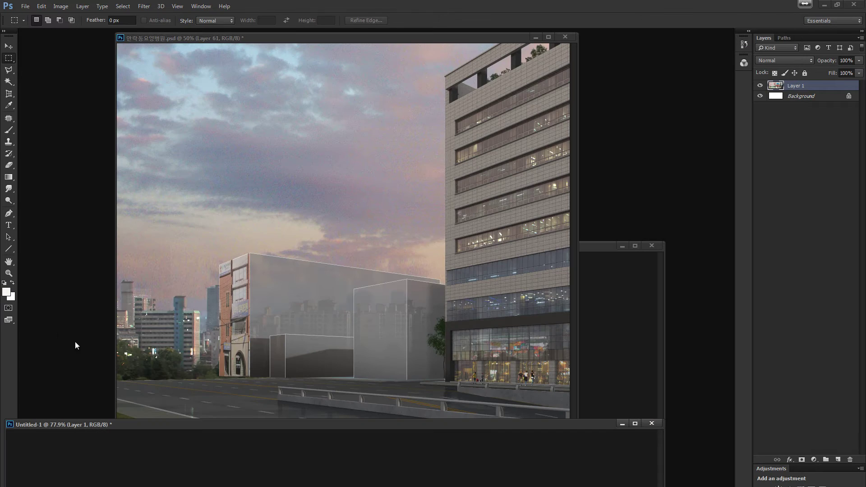
click(26, 6)
click(31, 14)
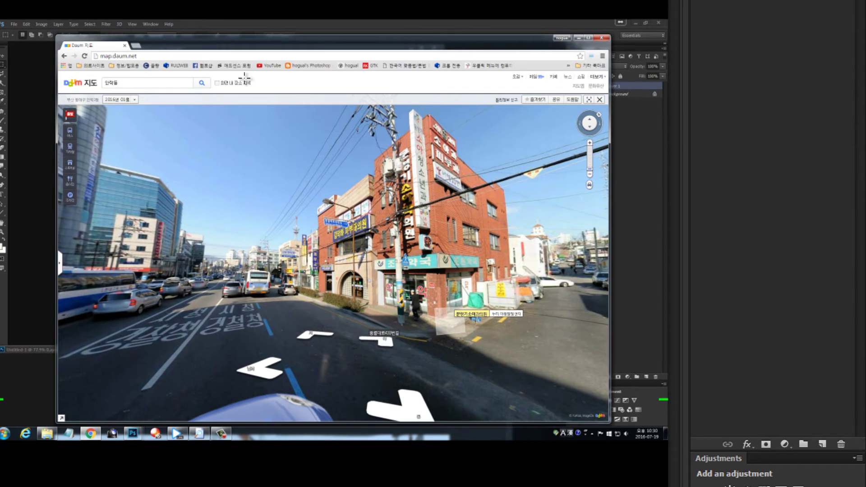
drag(167, 52, 609, 392)
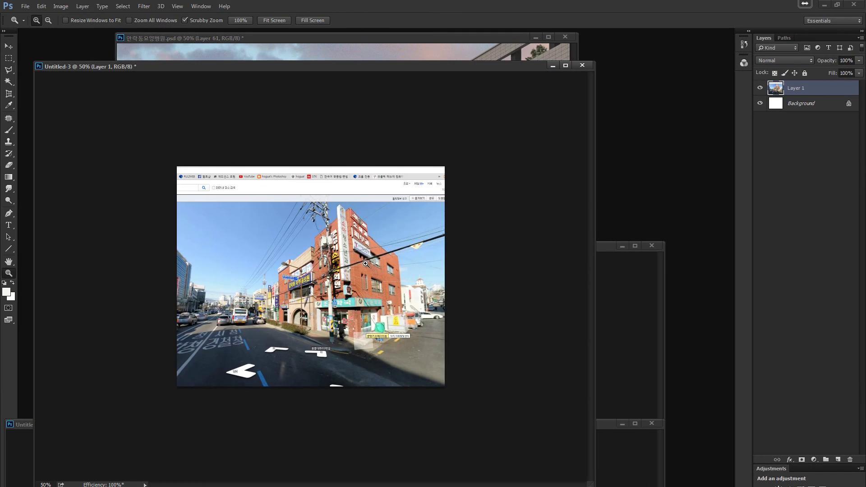
Perspective-crop the capture to the red brick side wall, fitting the crop corners to its edges and leaving out the street-level clutter.
drag(366, 264, 320, 254)
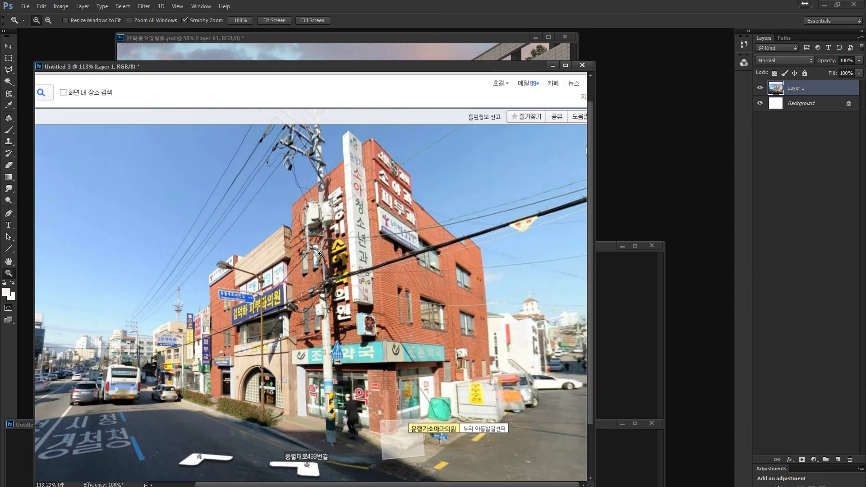
click(9, 93)
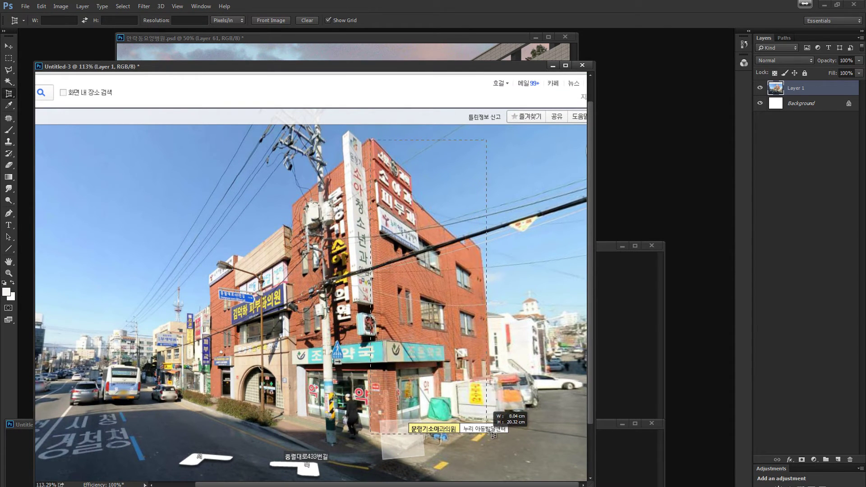
drag(371, 426, 481, 261)
drag(371, 140, 370, 166)
drag(495, 428, 489, 376)
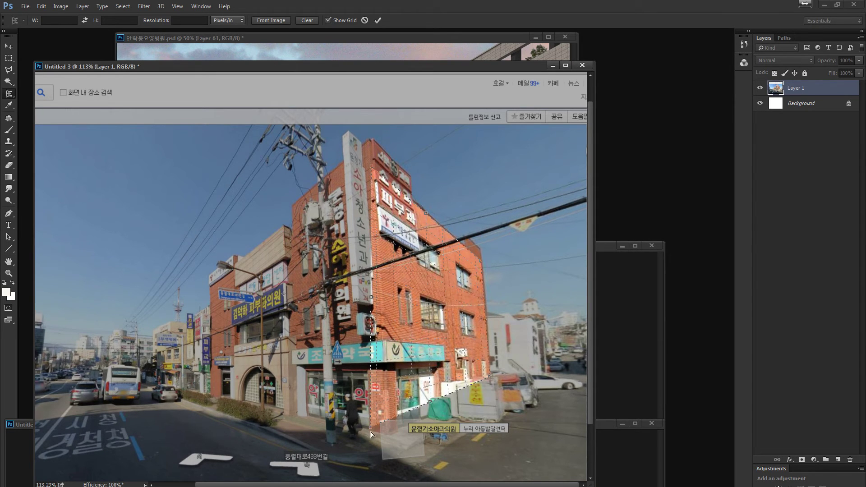
drag(372, 434, 386, 401)
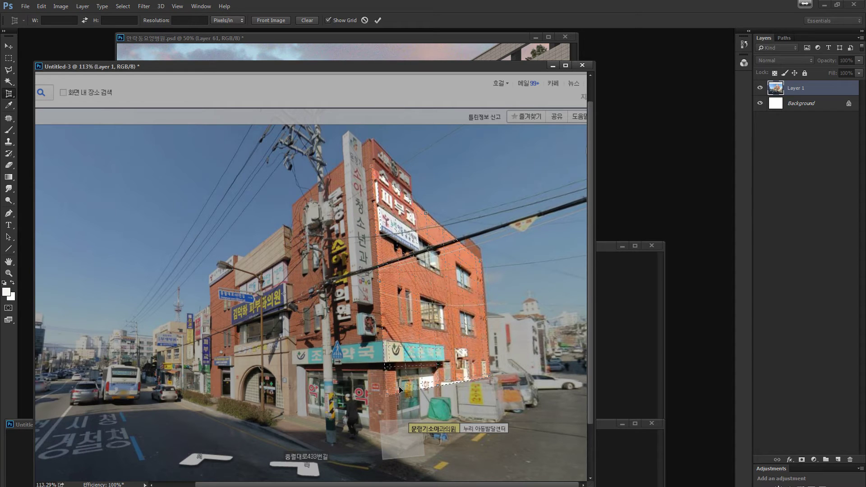
double_click(410, 359)
Bring the cropped brick facade into 안락동요양병원.psd, place it over the large blank block, and set its opacity to 50%.
key(v)
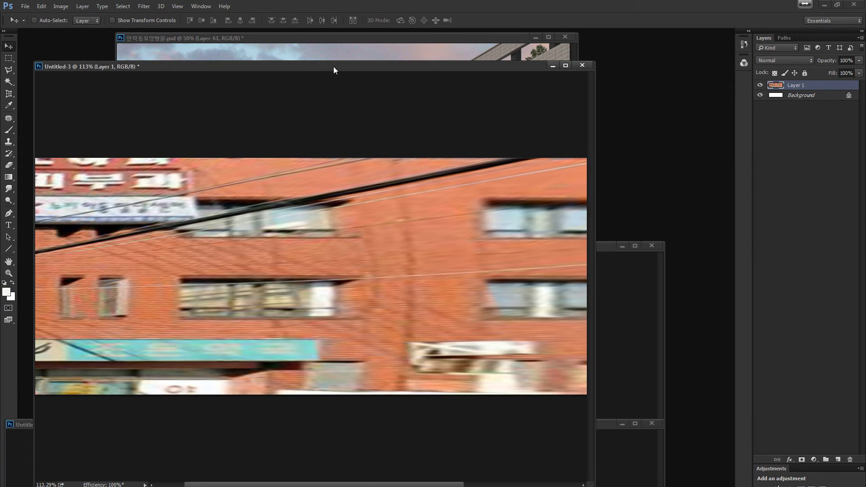
drag(334, 66, 391, 311)
drag(356, 460, 380, 299)
key(5)
Transform the brick facade to 118.14% height and about 52% width so it covers the large blank block.
key(ctrl+t)
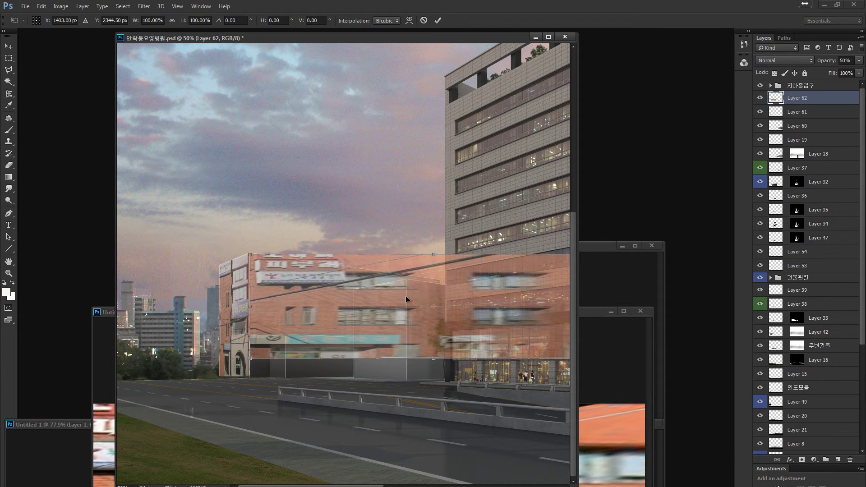
drag(430, 363, 431, 377)
drag(465, 319, 318, 307)
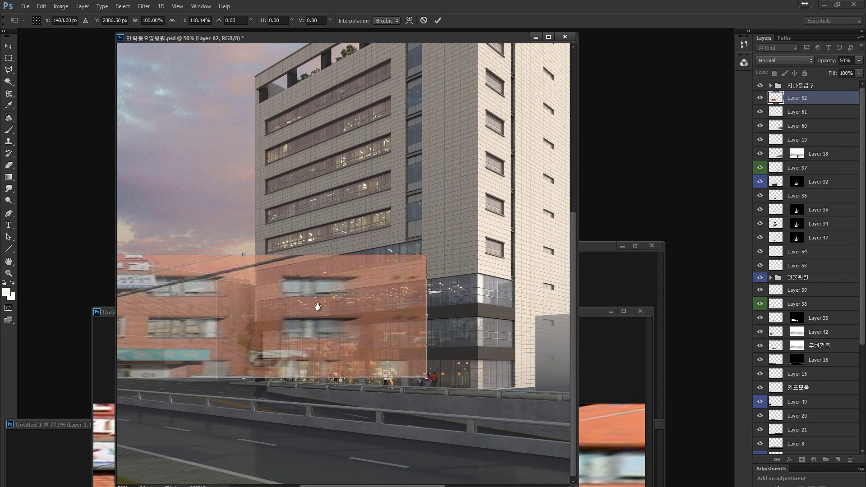
drag(428, 317, 251, 317)
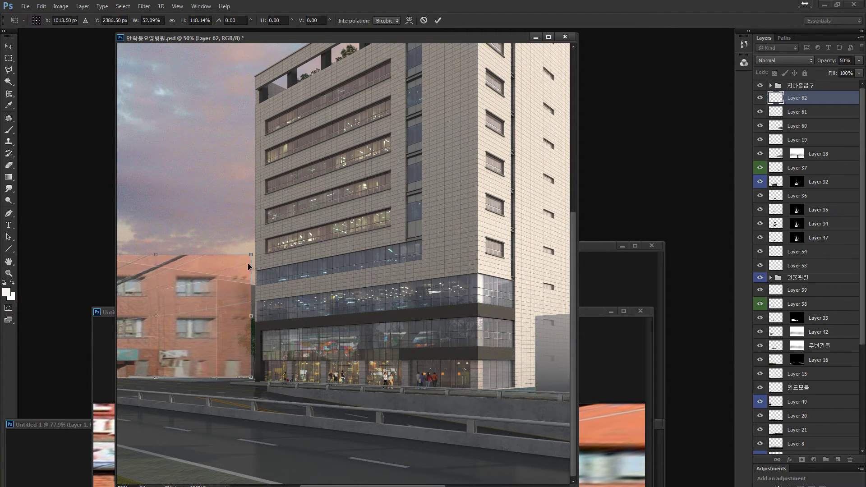
Trim the facade's width to 51.78%, lower its top-right corner onto the block's roofline, and apply the transform.
key(ctrl+plus)
key(ctrl+plus)
key(ctrl+plus)
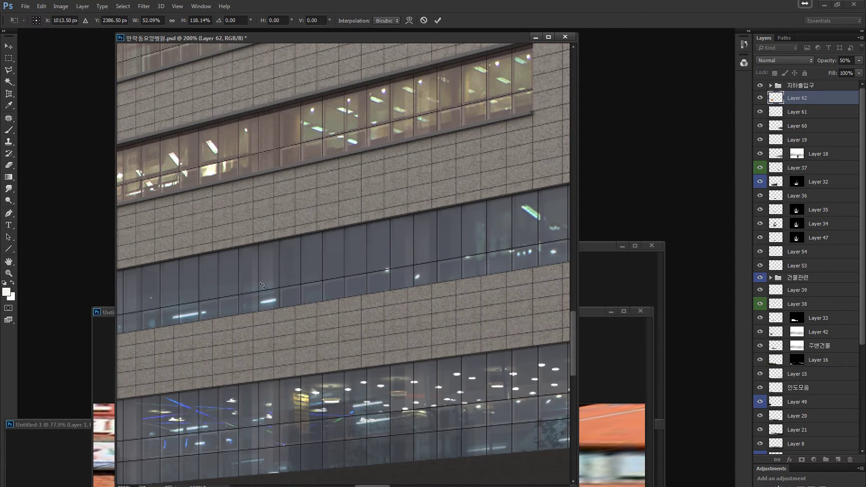
key(ctrl+plus)
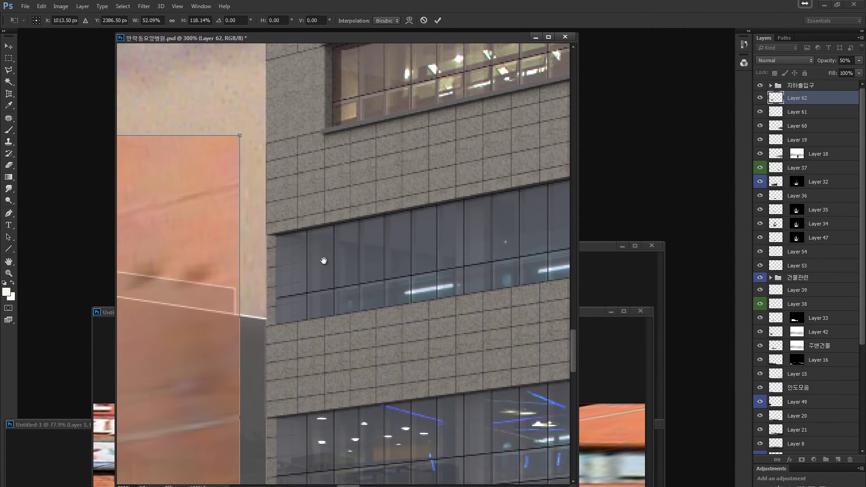
drag(386, 424, 382, 407)
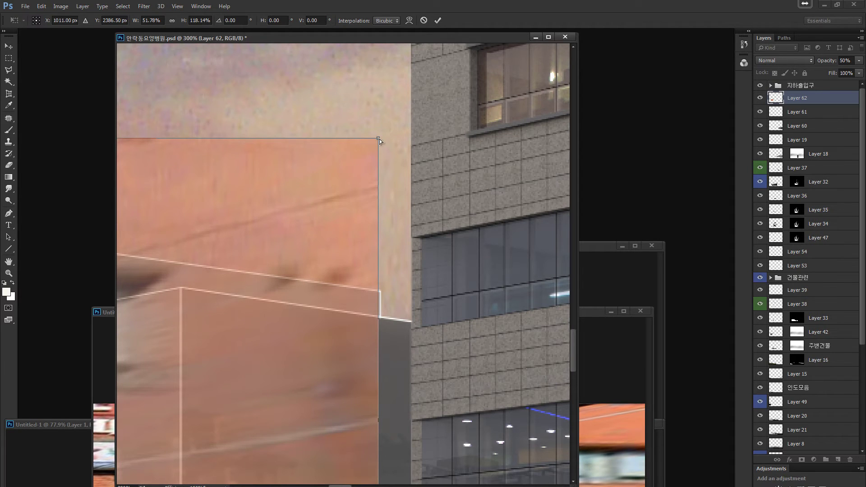
drag(380, 138, 377, 292)
key(Return)
scroll(376, 300, down, 5)
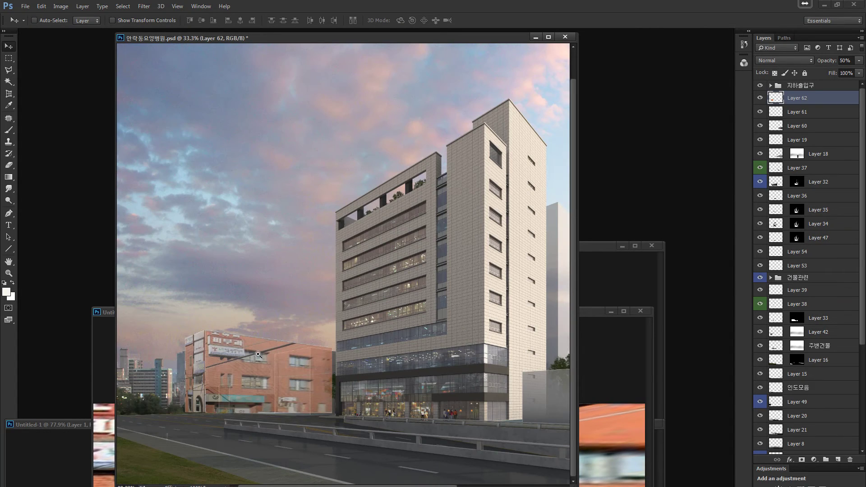
Select the black cable crossing the brick wall below the signboard and retouch it out, then deselect.
key(z)
drag(260, 355, 375, 328)
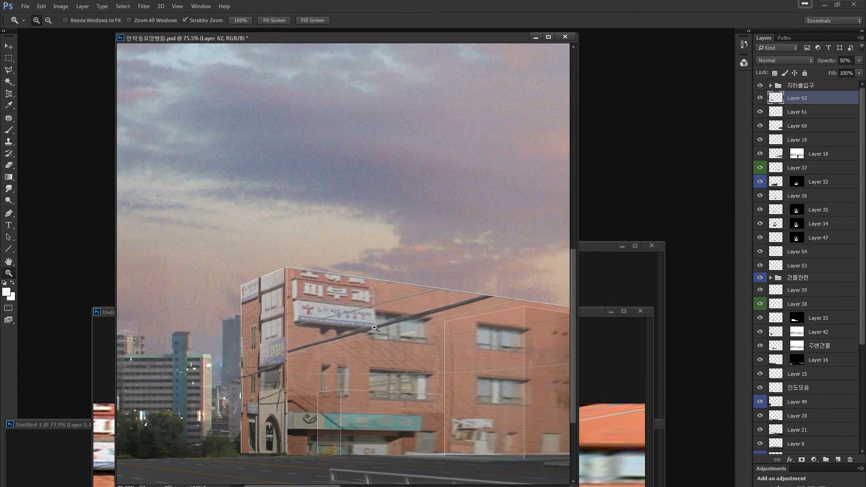
key(l)
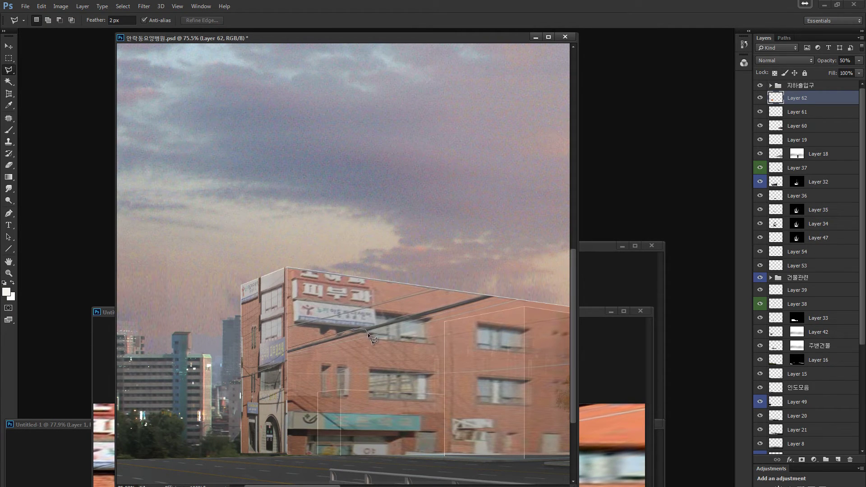
click(287, 355)
drag(318, 345, 319, 351)
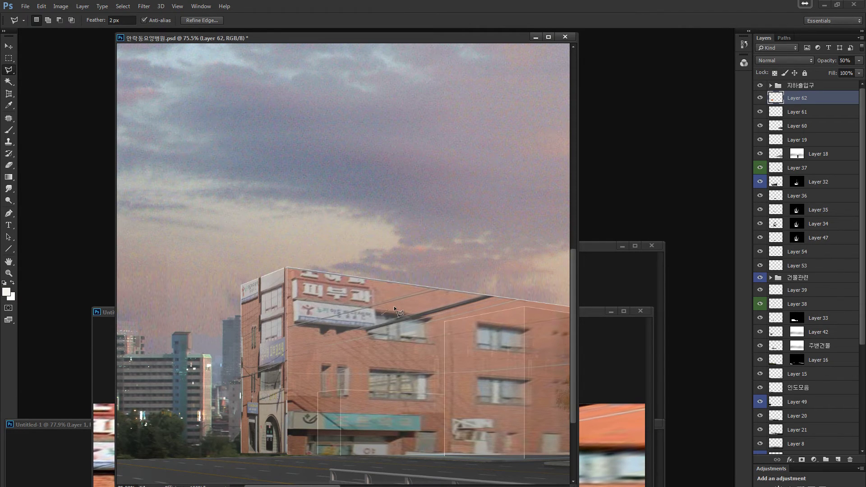
key(ctrl+d)
Retouch out the rest of the black cable, from the signboard across the upper window to the roof edge, then deselect.
click(364, 367)
drag(392, 368, 401, 328)
click(434, 305)
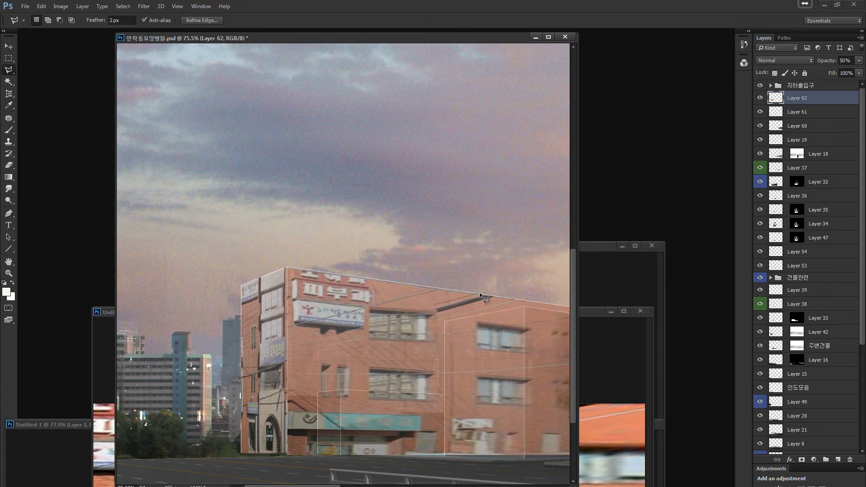
click(456, 306)
mouse_move(461, 306)
mouse_down()
mouse_move(431, 307)
mouse_move(458, 308)
mouse_up()
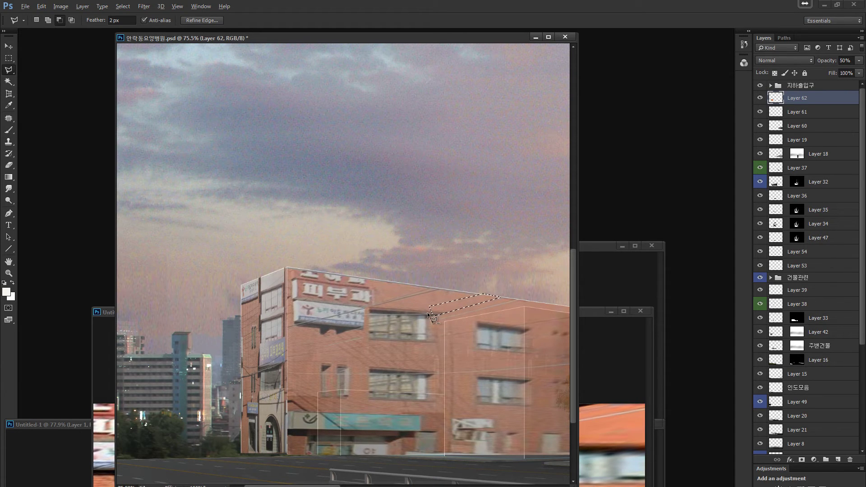
alt+click(426, 311)
click(447, 312)
click(444, 323)
key(Escape)
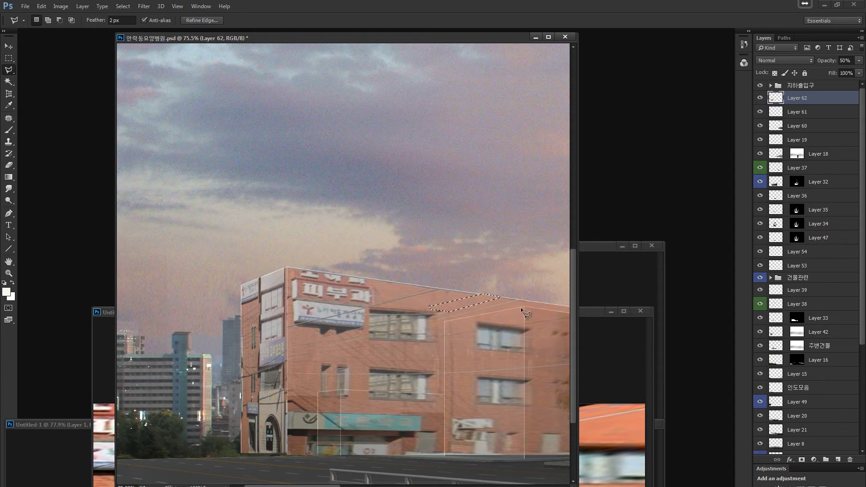
key(ctrl+d)
Hide and reshow the brick facade to compare it with the blank blocks underneath, and add a layer mask to it.
key(ctrl+minus)
key(ctrl+minus)
key(ctrl+minus)
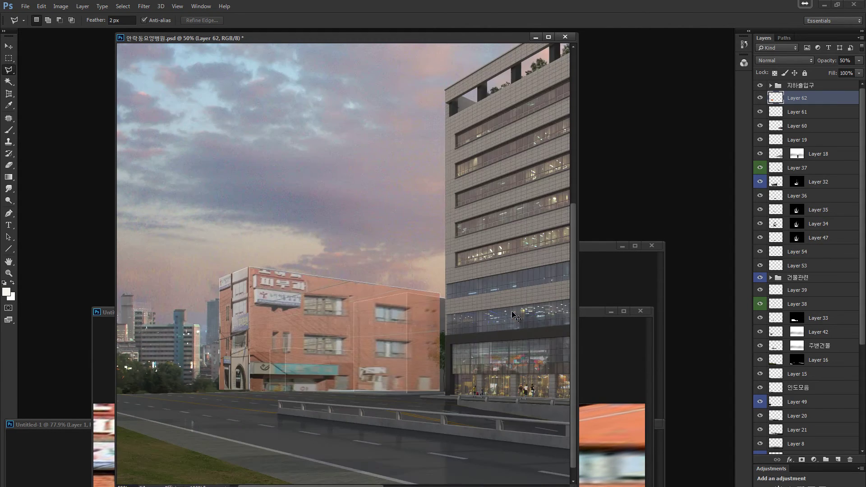
key(z)
drag(273, 368, 465, 281)
click(761, 98)
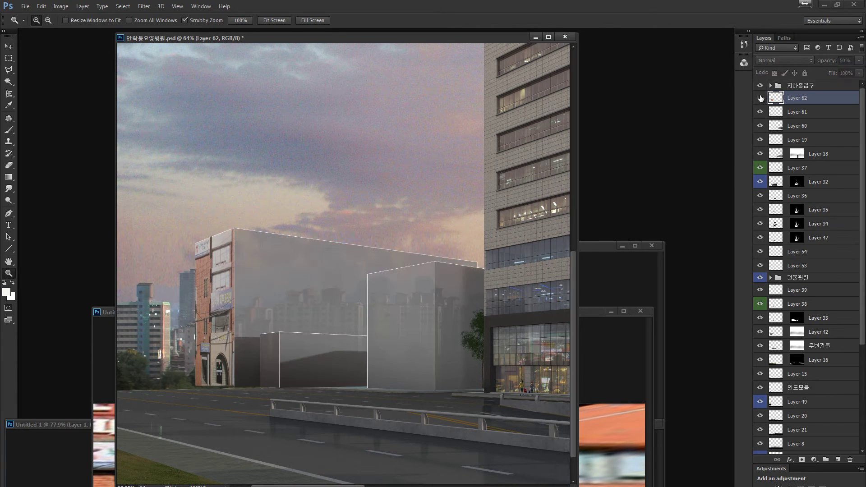
click(760, 99)
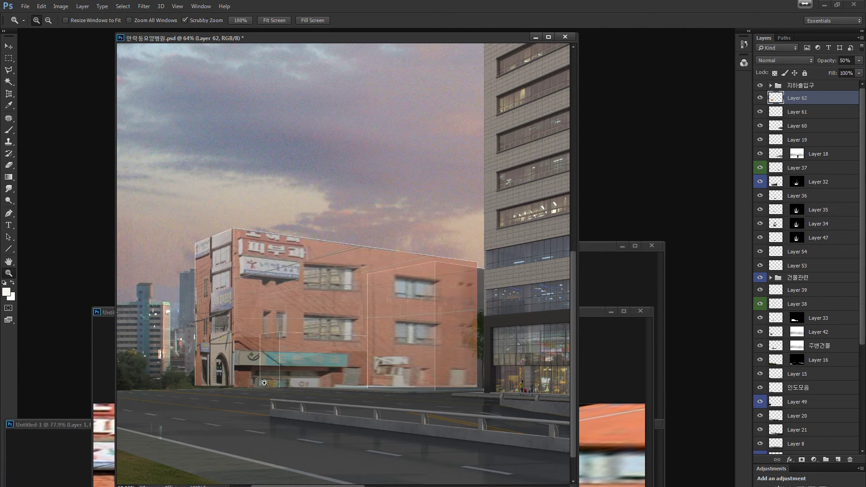
click(802, 461)
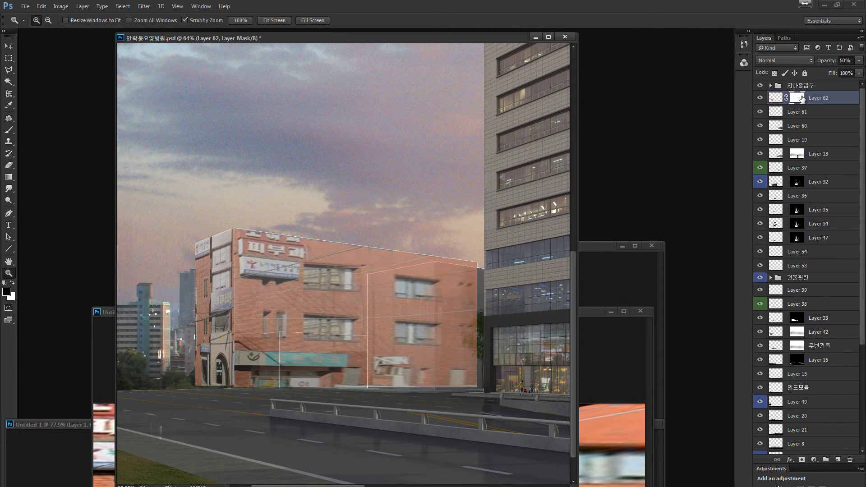
Outline the two smaller blank blocks in front of the brick building and mask the facade out of that area.
key(l)
key(ctrl+plus)
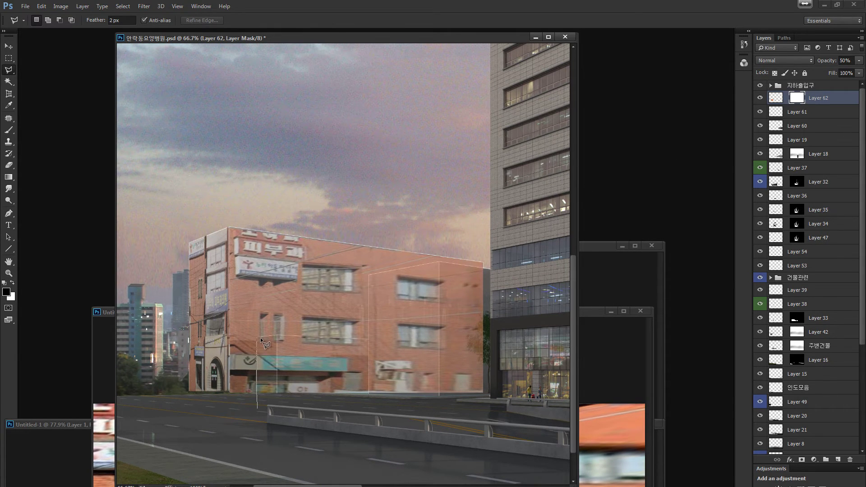
click(277, 335)
click(369, 274)
click(440, 262)
click(509, 271)
click(509, 411)
click(456, 427)
double_click(280, 429)
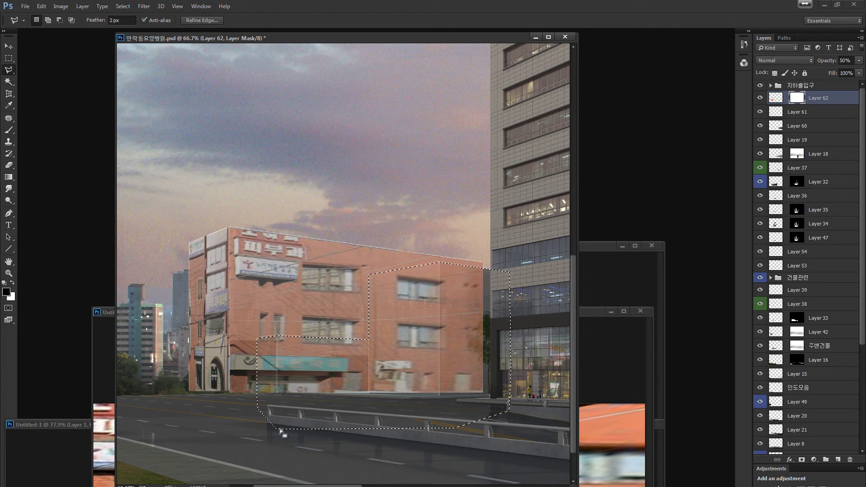
key(alt+BackSpace)
key(ctrl+d)
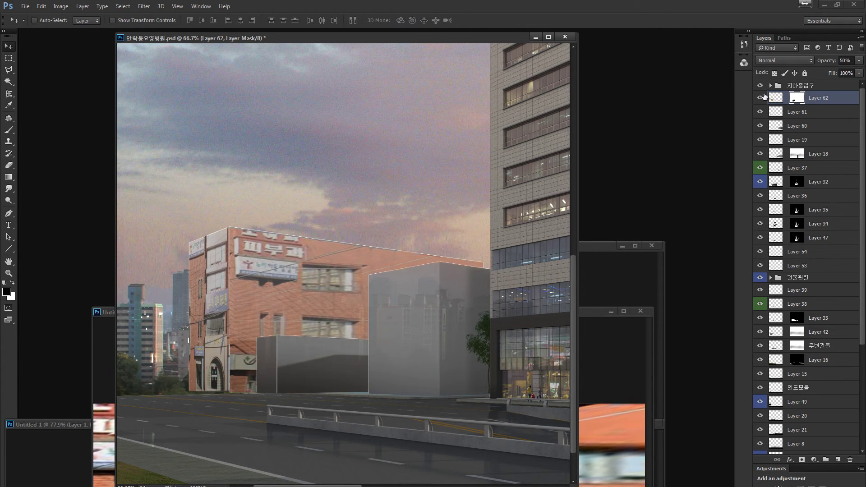
Select the brick facade's ground-floor area beside the front corner and darken it by lowering the lightness with Hue/Saturation.
click(777, 98)
key(l)
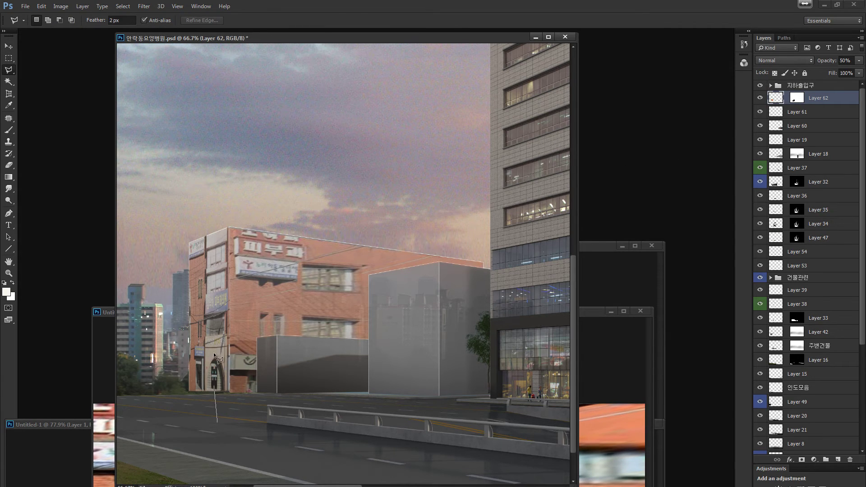
double_click(228, 340)
key(ctrl+u)
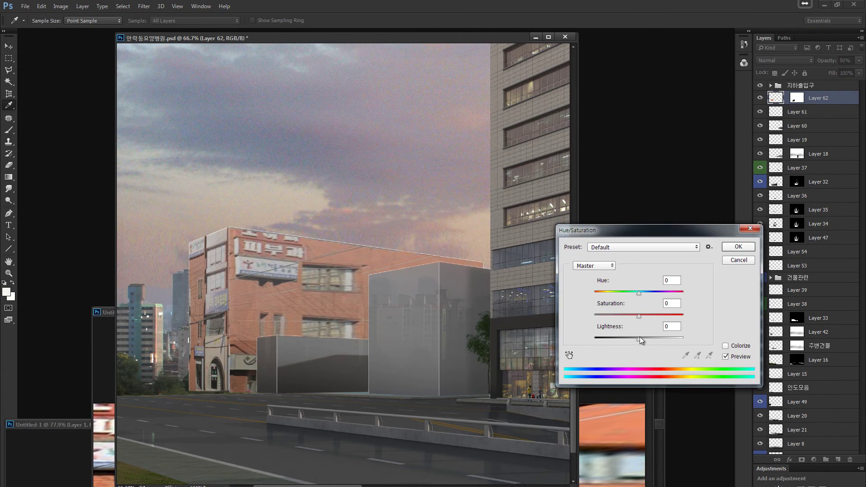
drag(639, 339, 628, 339)
click(738, 247)
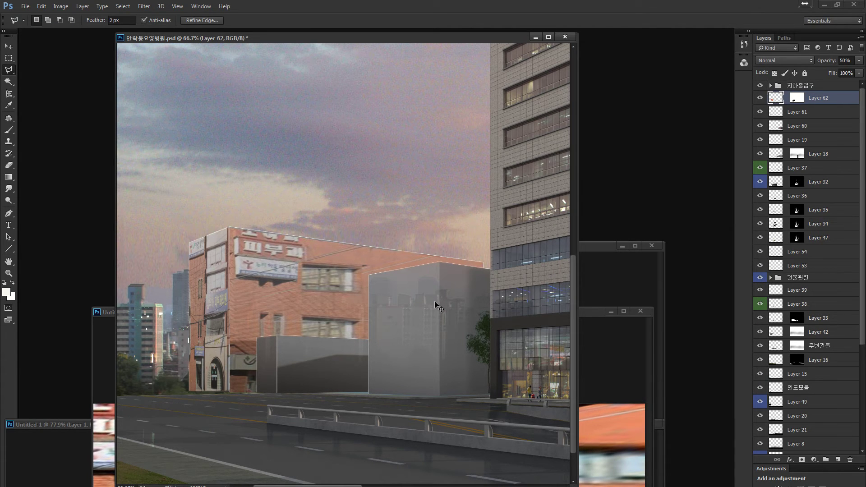
Darken Layer 61, the brick building's narrow side face, by setting its brightness to -94 with Brightness/Contrast.
key(ctrl+minus)
key(ctrl+minus)
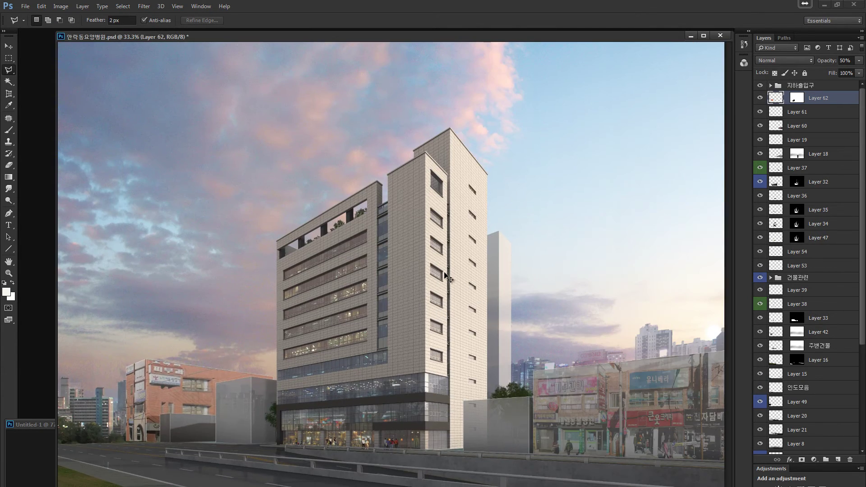
key(v)
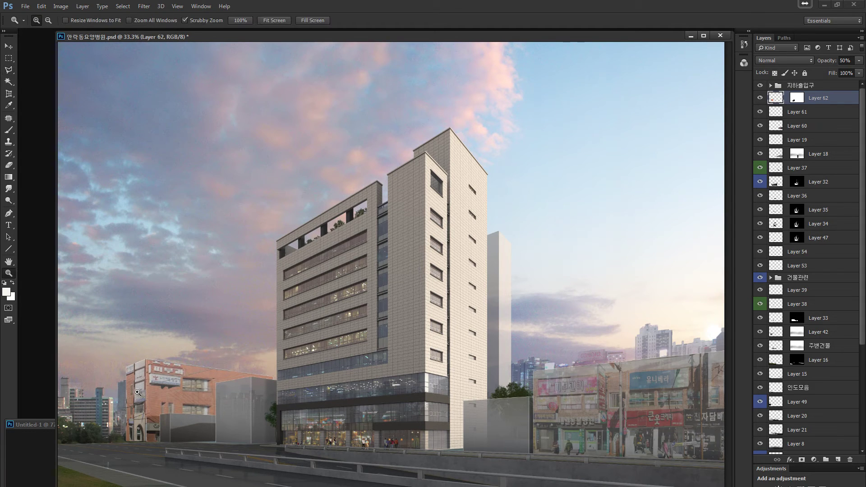
key(alt+bracketleft)
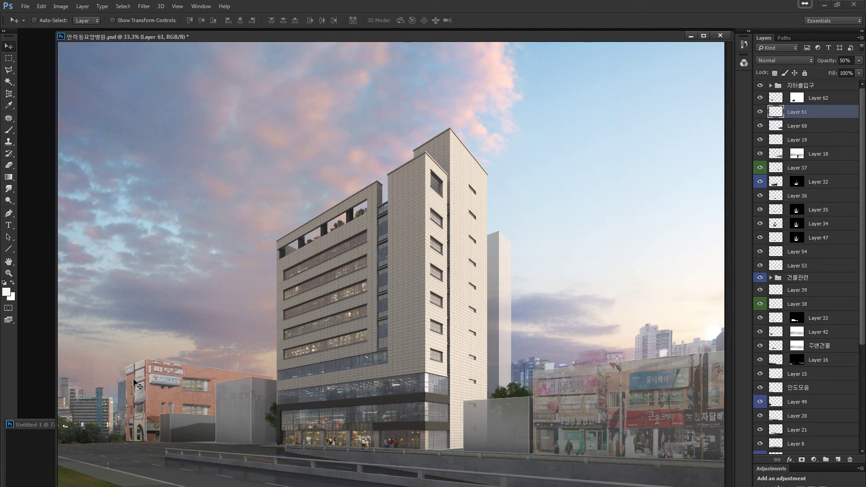
key(ctrl+alt+b)
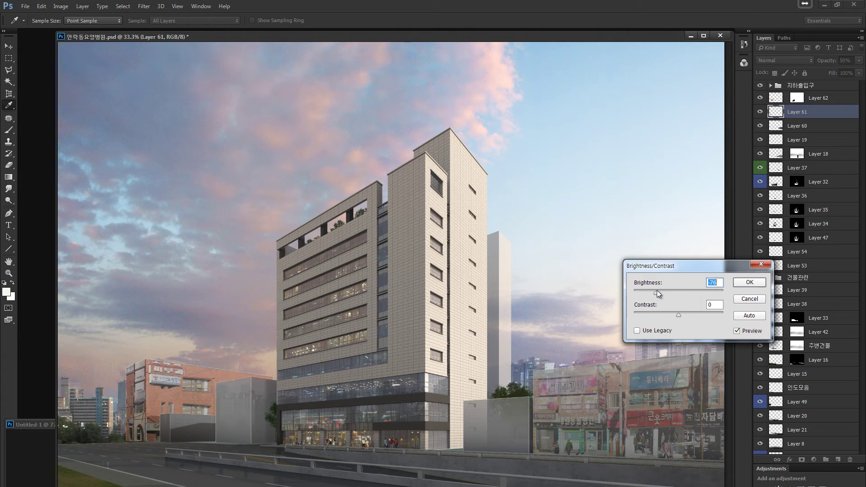
click(650, 291)
click(749, 283)
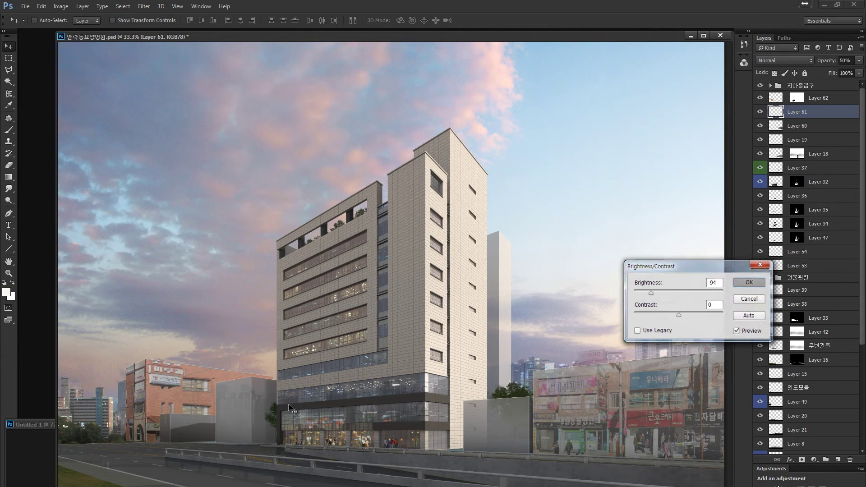
Outline the large red-and-white lettering above the brick facade's white signboard, cover it with plain brick, and deselect.
ctrl+click(175, 394)
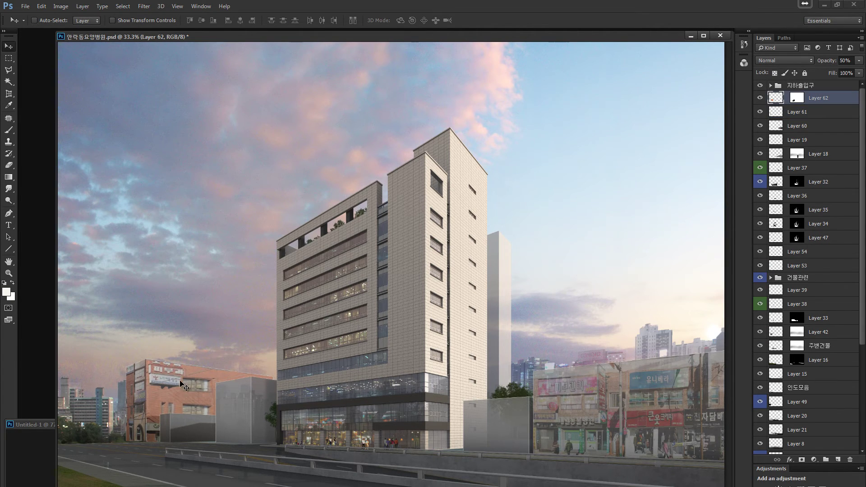
key(z)
drag(182, 388, 262, 373)
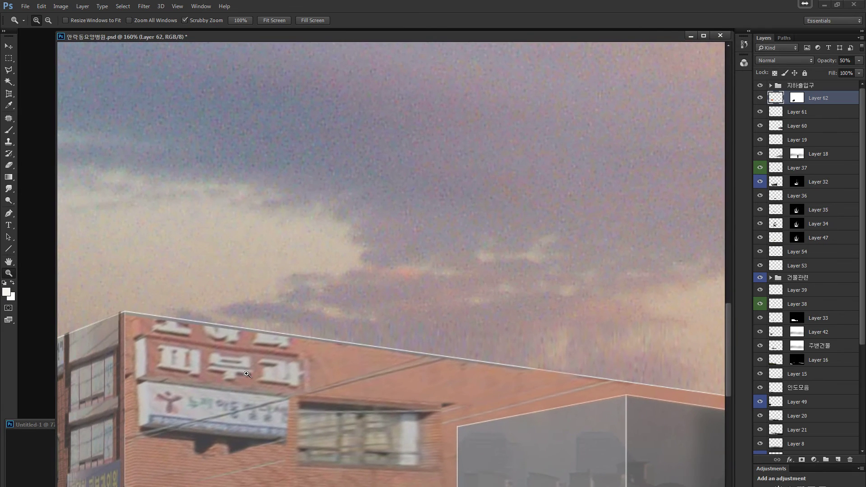
key(l)
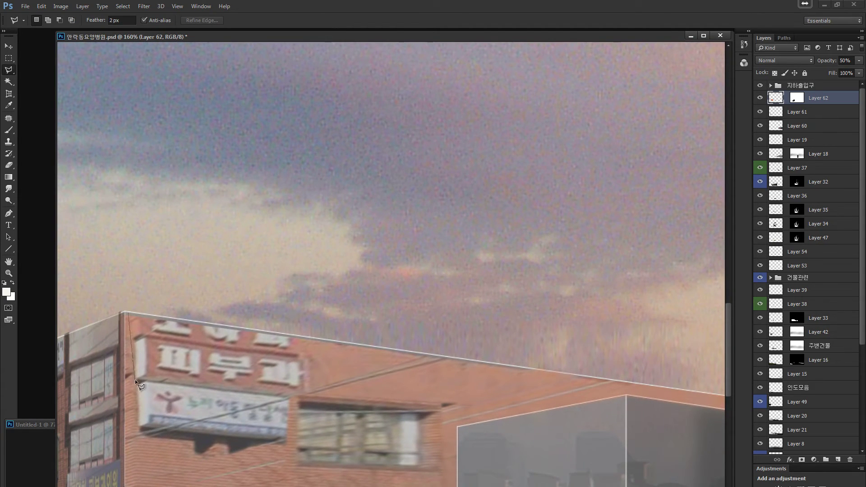
click(134, 380)
click(317, 390)
click(318, 324)
click(127, 313)
mouse_move(275, 367)
mouse_down()
mouse_move(528, 381)
mouse_move(576, 397)
mouse_move(227, 355)
mouse_move(237, 354)
mouse_up()
key(ctrl+d)
key(ctrl+1)
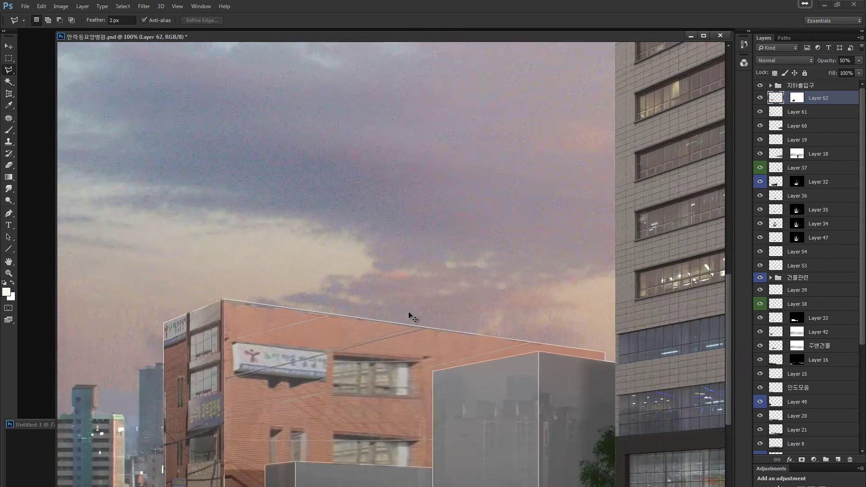
key(ctrl+minus)
key(ctrl+minus)
key(ctrl+minus)
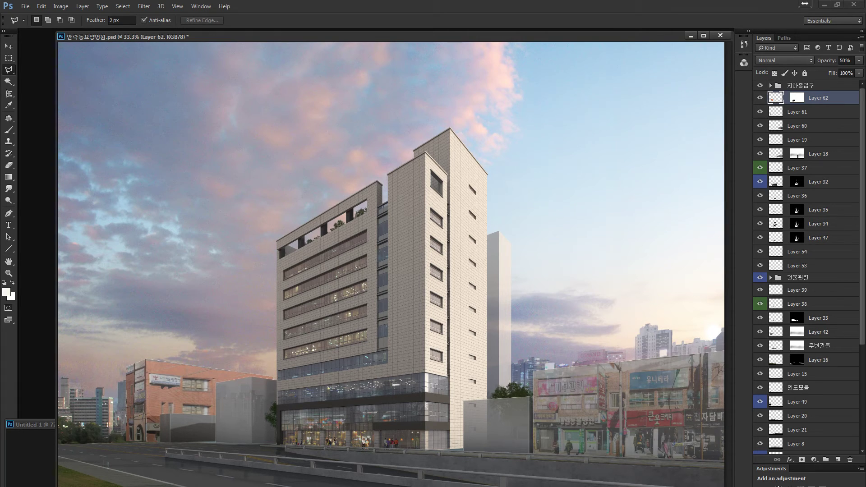
Switch to Daum street view, advance past the brick building, and frame the beige shop building and white dental clinic for capture.
key(alt+Tab)
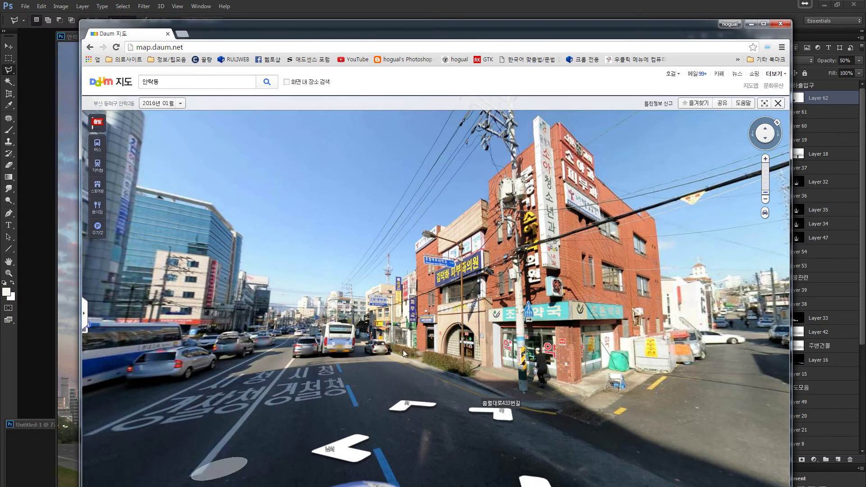
click(416, 408)
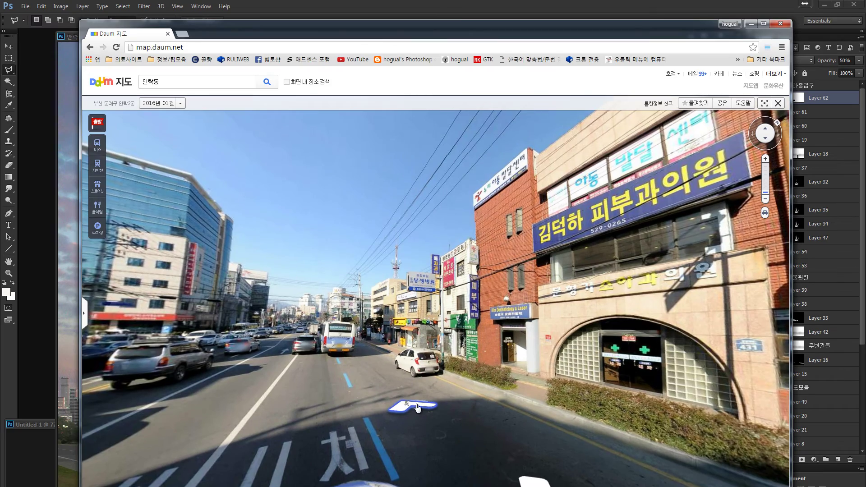
click(409, 408)
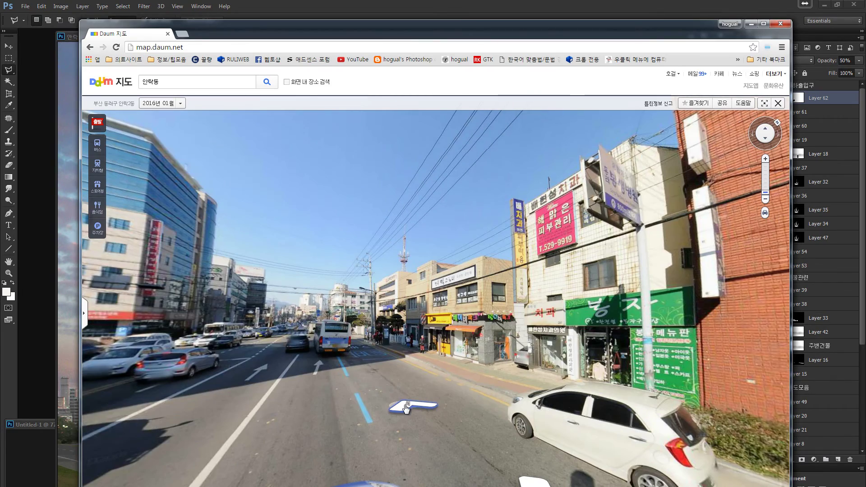
click(406, 407)
click(427, 275)
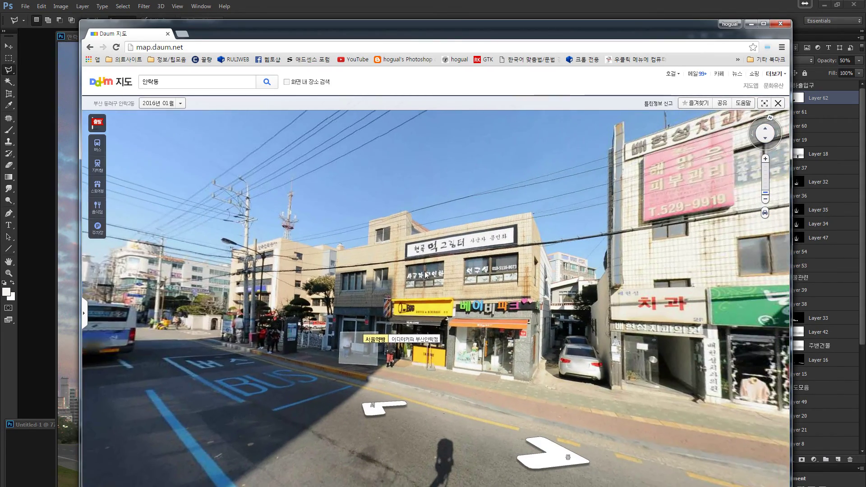
click(408, 292)
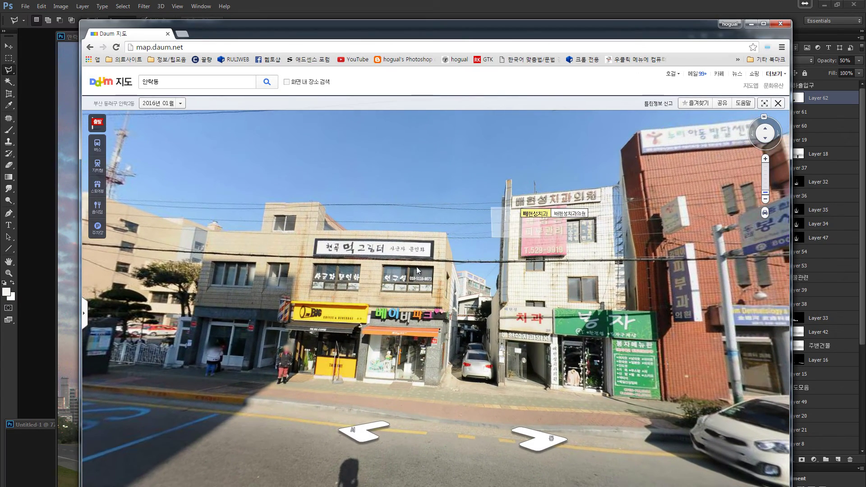
click(34, 389)
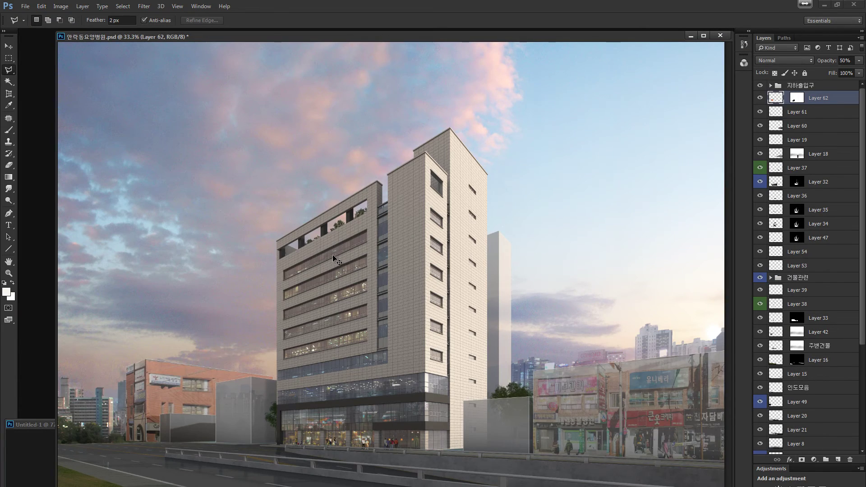
Paste the street view capture into the Photoshop document and outline the front of the beige two-storey shop building.
key(ctrl+v)
key(z)
mouse_move(386, 228)
mouse_down()
mouse_move(349, 190)
mouse_move(186, 119)
mouse_up()
scroll(324, 187, up, 1)
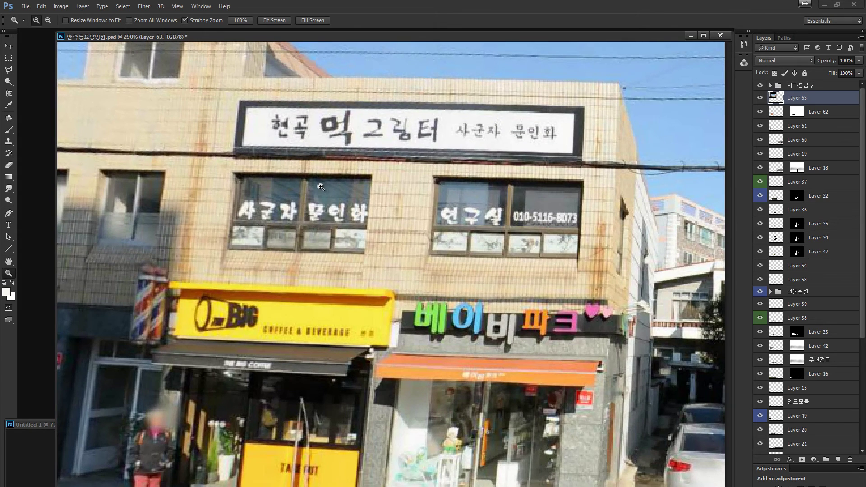
key(l)
click(240, 79)
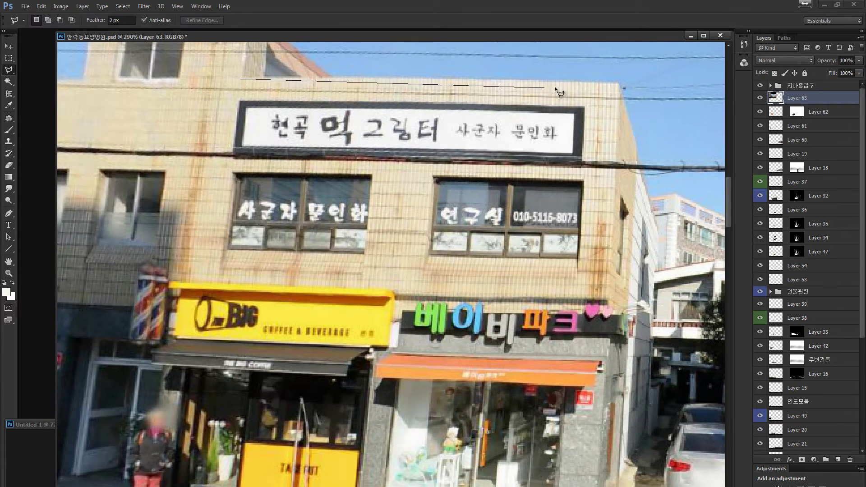
click(618, 87)
scroll(604, 316, down, 5)
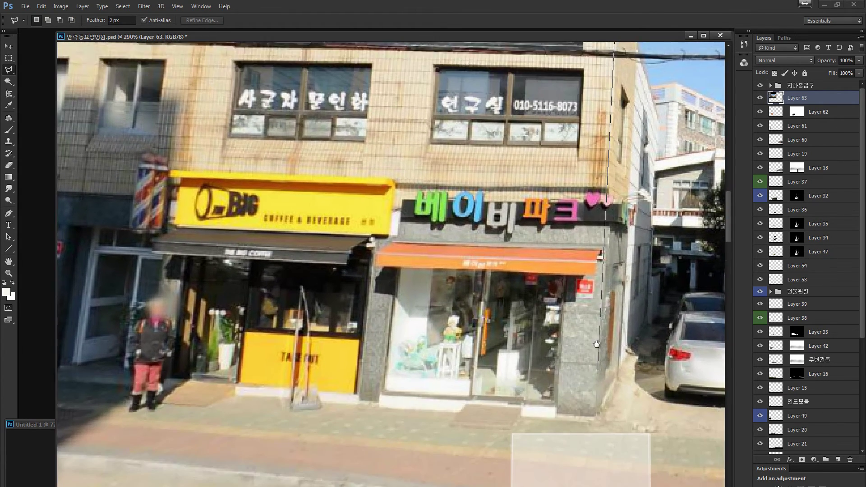
click(592, 396)
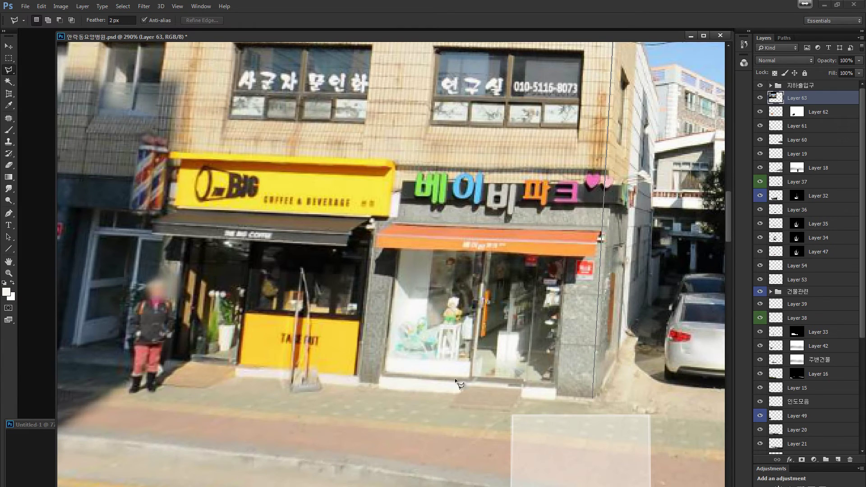
click(126, 363)
scroll(126, 363, up, 5)
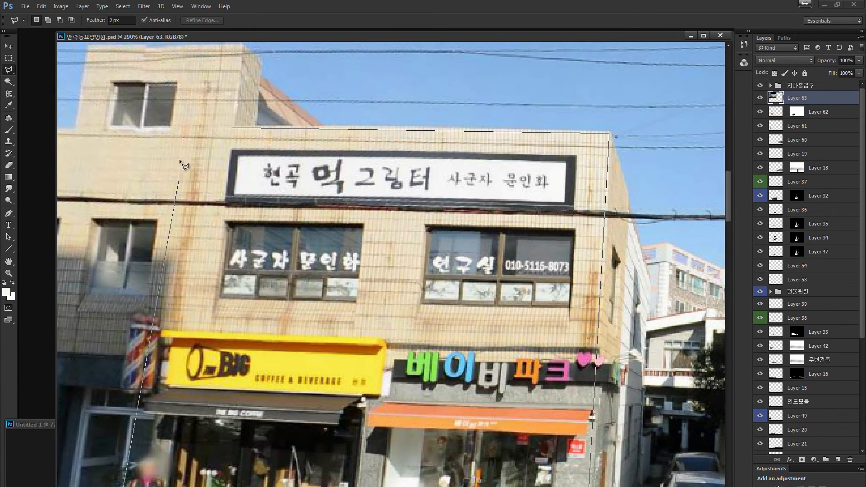
double_click(229, 126)
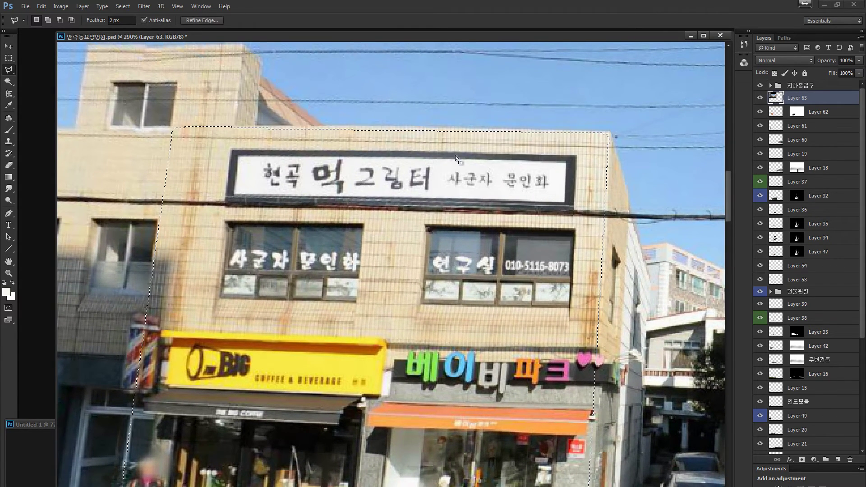
Add the front of the white dental clinic building to the selection, outlining it from roofline to pavement.
scroll(377, 158, right, 10)
scroll(377, 159, up, 4)
key(shift)
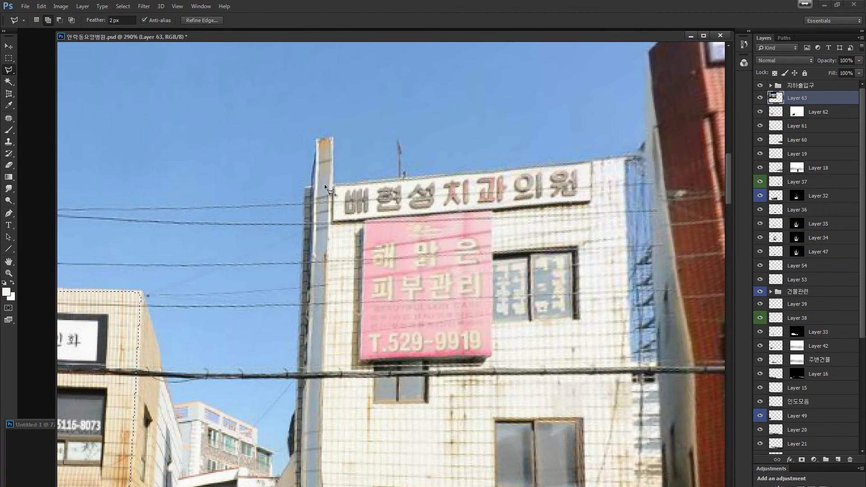
click(335, 182)
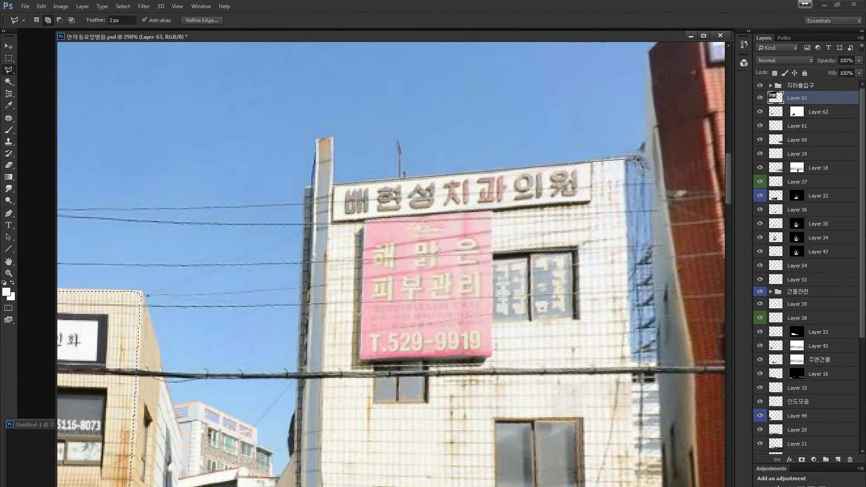
mouse_move(632, 270)
mouse_down()
mouse_move(616, 138)
mouse_move(632, 213)
mouse_up()
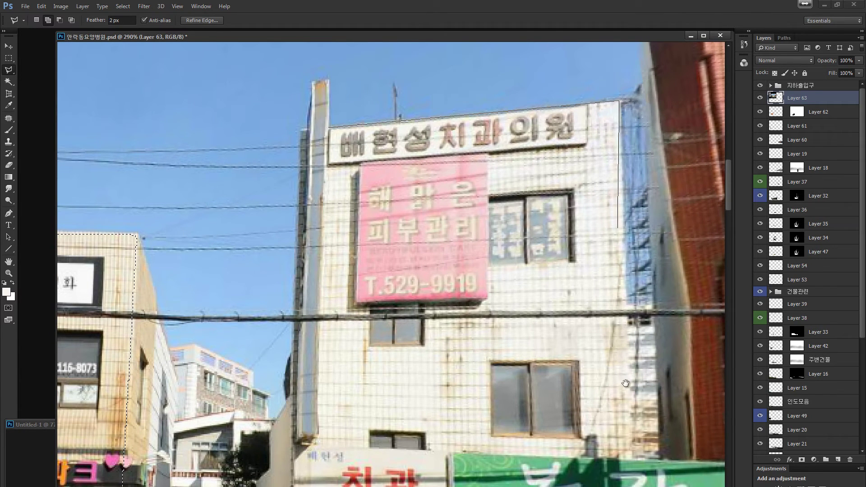
drag(625, 435, 619, 187)
drag(618, 343, 617, 324)
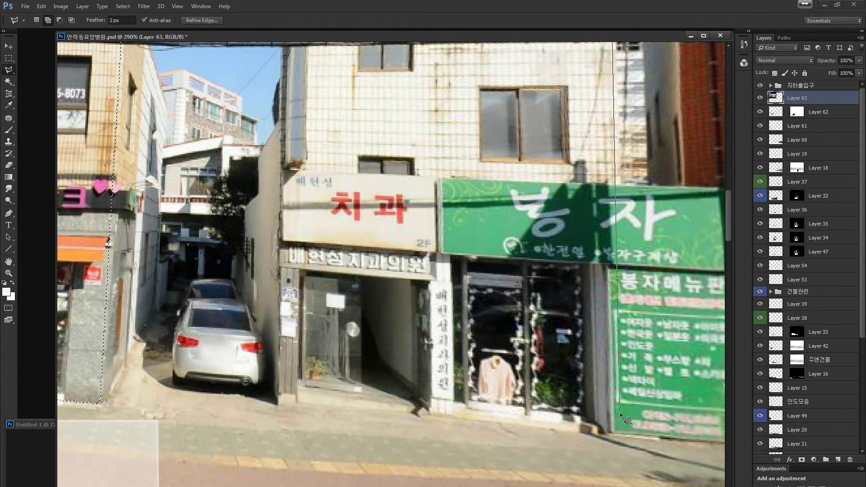
click(622, 432)
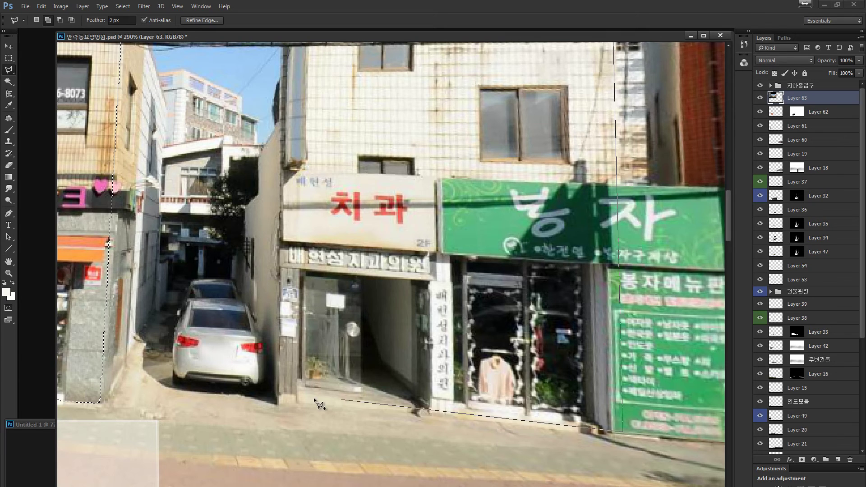
click(277, 404)
drag(304, 85, 313, 320)
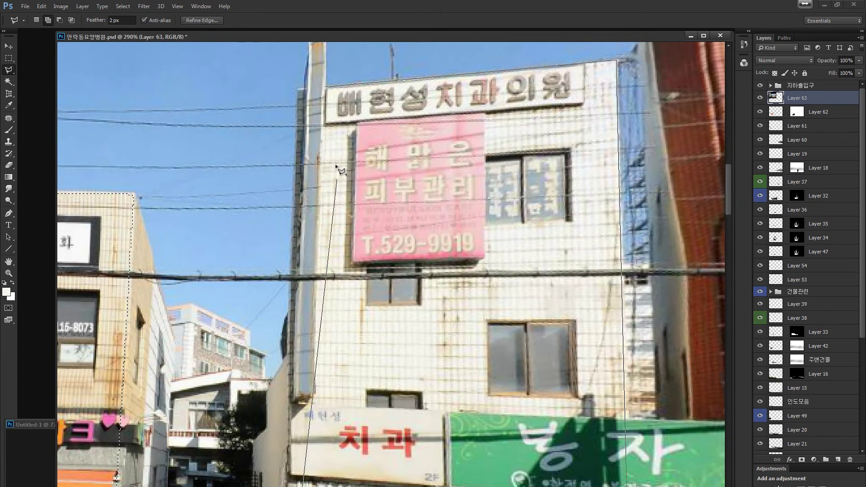
click(297, 89)
click(318, 88)
Copy the two selected facades to a new layer and delete the pasted street view capture.
key(ctrl+minus)
key(ctrl+minus)
key(ctrl+minus)
key(ctrl+minus)
key(ctrl+minus)
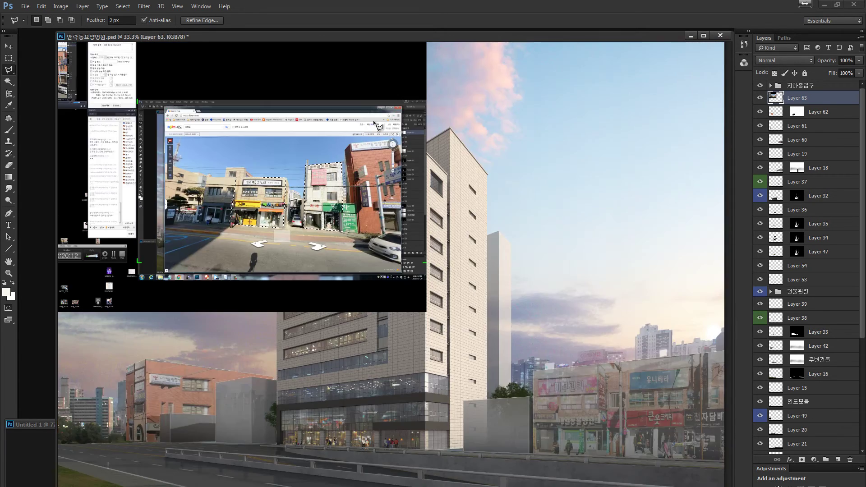
key(ctrl+j)
click(773, 109)
key(Delete)
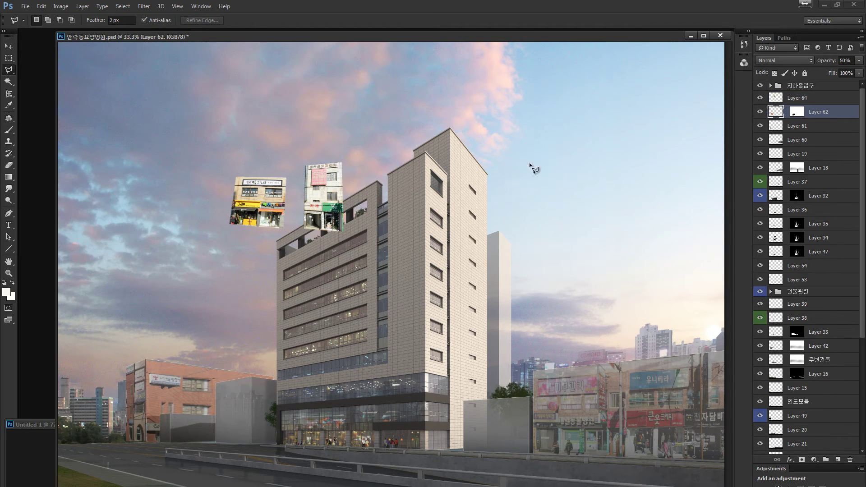
Marquee-select the beige shop facade on Layer 64 and move it over the low blank block beside the main building.
key(z)
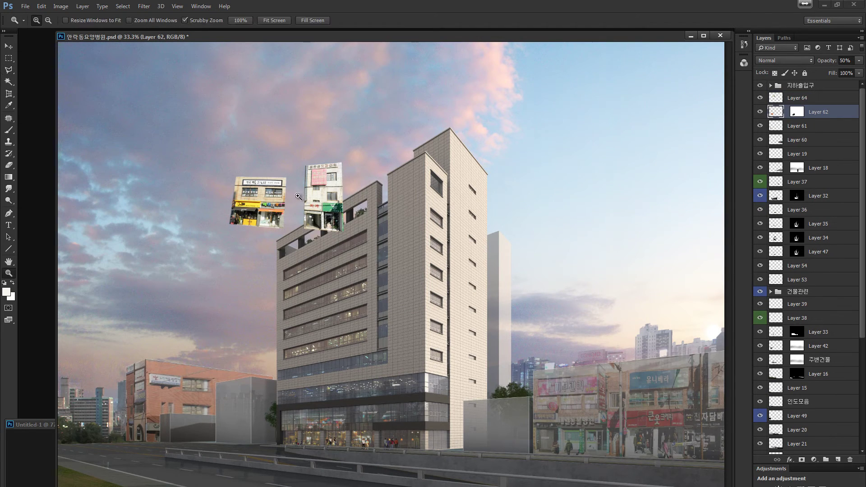
drag(311, 195, 312, 194)
key(m)
mouse_move(182, 149)
mouse_down()
mouse_move(292, 265)
mouse_move(290, 252)
mouse_up()
ctrl+click(266, 271)
key(Return)
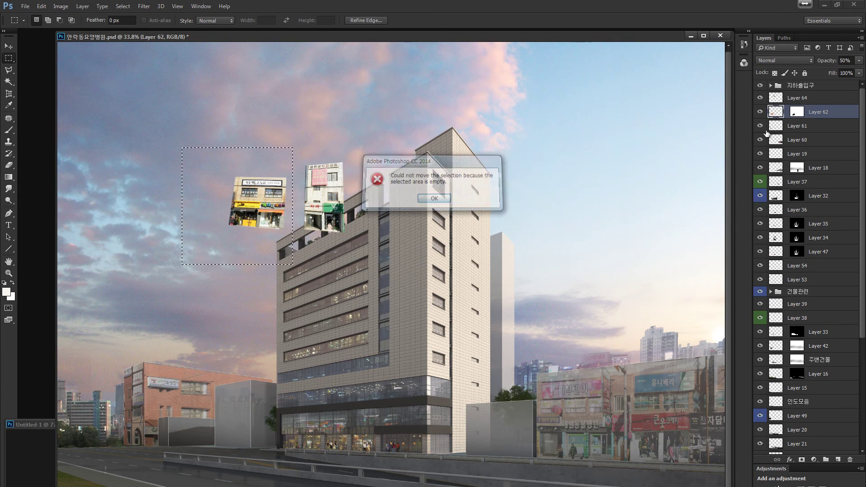
ctrl+click(318, 200)
drag(256, 201, 557, 411)
Separate the relocated beige shop facade onto its own layer and activate the Polygonal Lasso tool.
key(z)
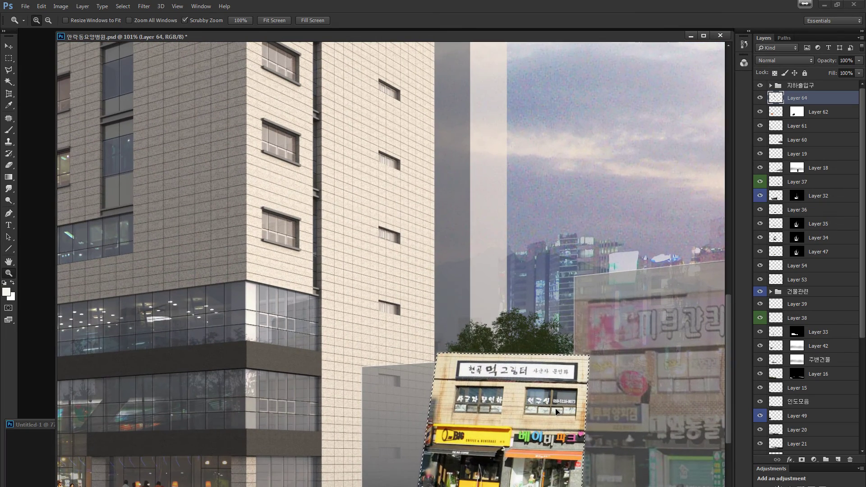
key(ctrl+t)
key(Escape)
key(m)
drag(364, 307, 656, 486)
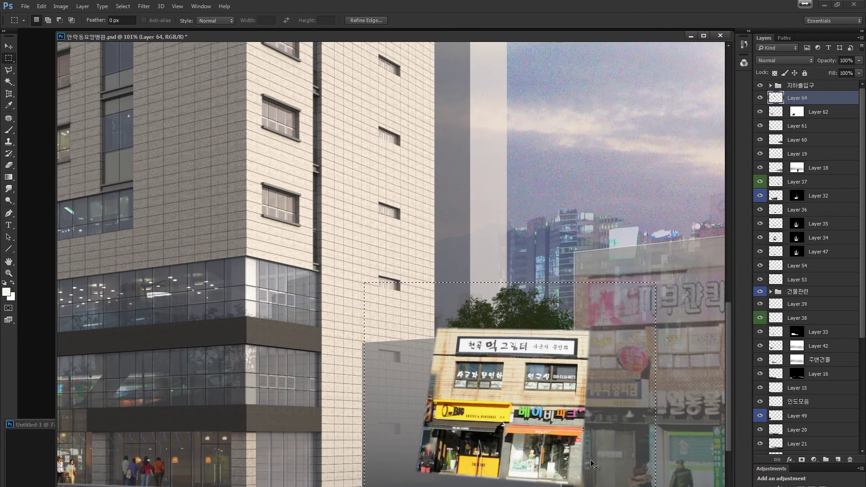
key(ctrl+j)
key(l)
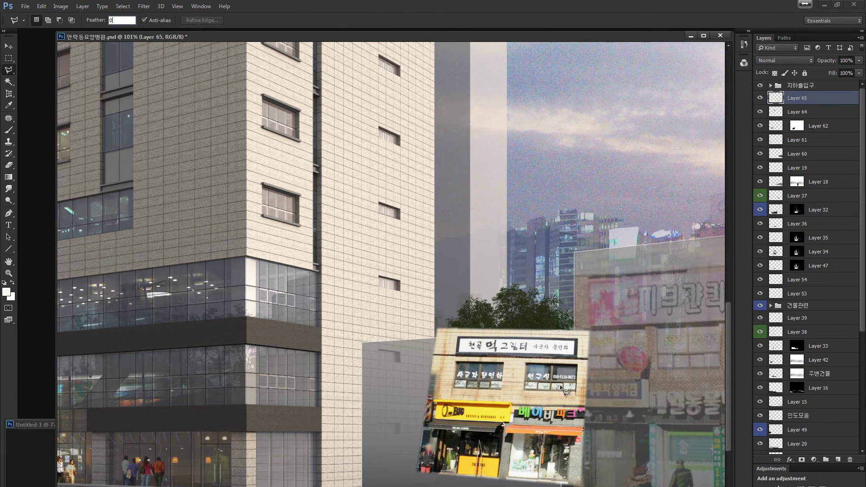
key(ctrl+t)
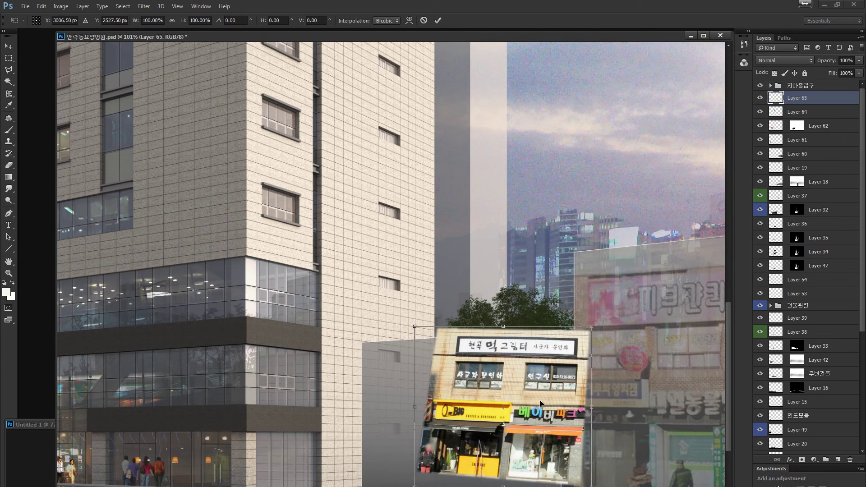
drag(540, 403, 428, 411)
key(Escape)
Set the beige shop facade layer to 50% opacity and distort its corners to fit the low block's perspective.
key(5)
key(ctrl+t)
drag(519, 422, 548, 422)
drag(521, 342, 565, 330)
scroll(378, 445, down, 2)
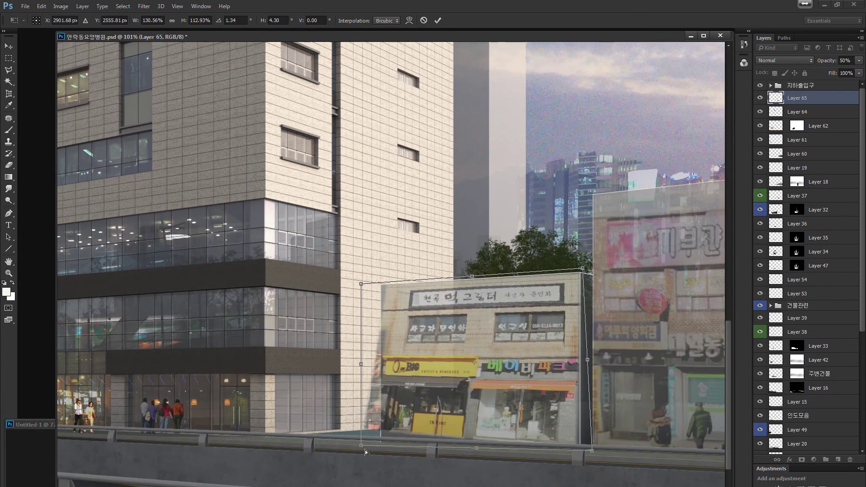
drag(365, 452, 383, 460)
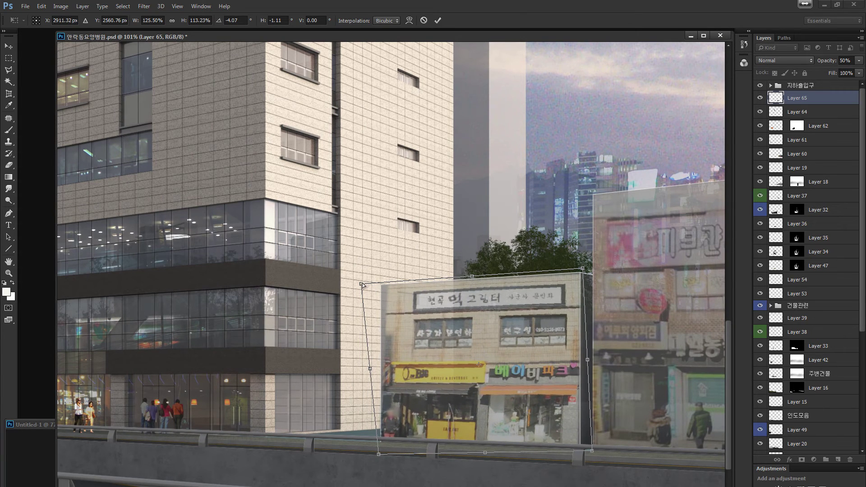
drag(363, 285, 354, 283)
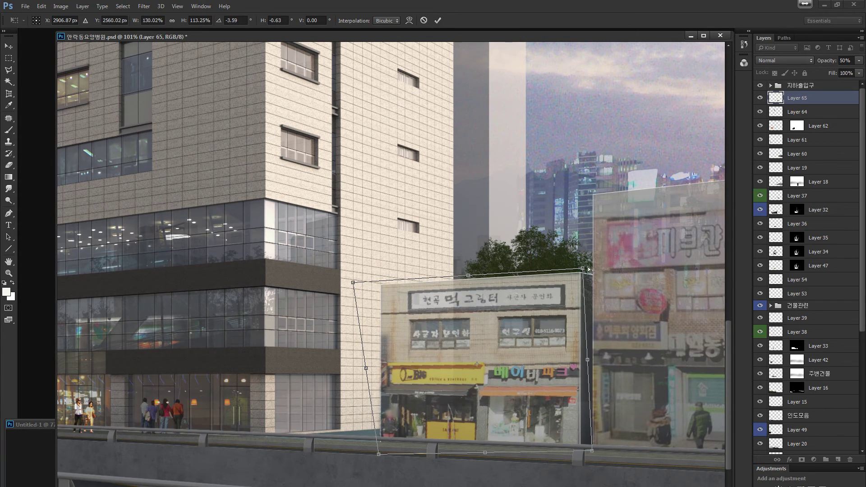
drag(587, 268, 586, 266)
drag(592, 454, 596, 455)
key(Return)
key(l)
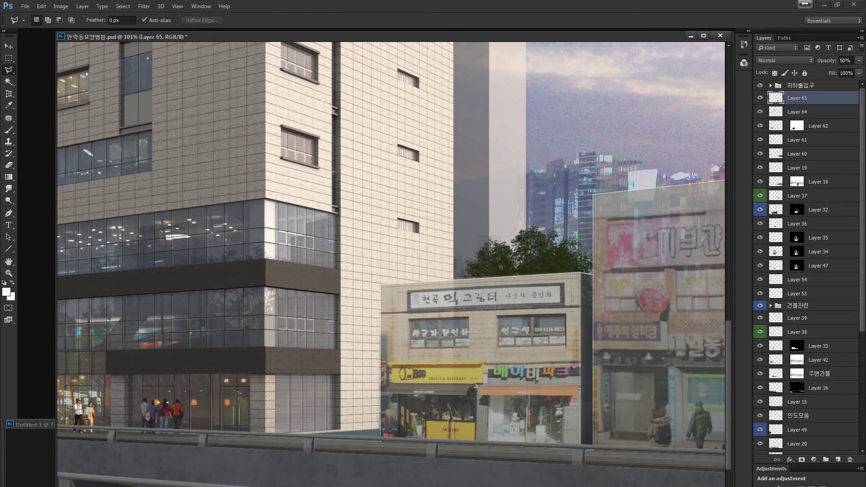
Darken the beige shop facade slightly with a Brightness/Contrast adjustment.
key(ctrl+alt+b)
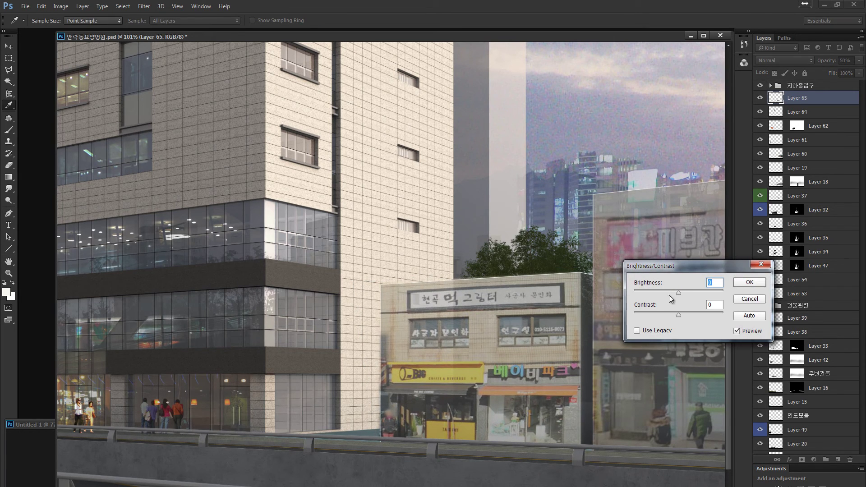
drag(669, 294, 671, 291)
click(759, 283)
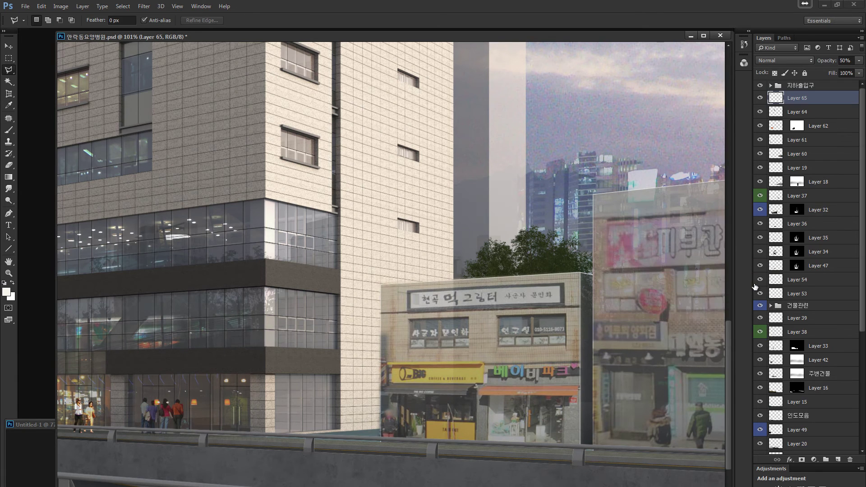
Set the dental clinic facade on Layer 64 to 50% opacity and move it onto the tall grey block beside the brick building.
key(ctrl+0)
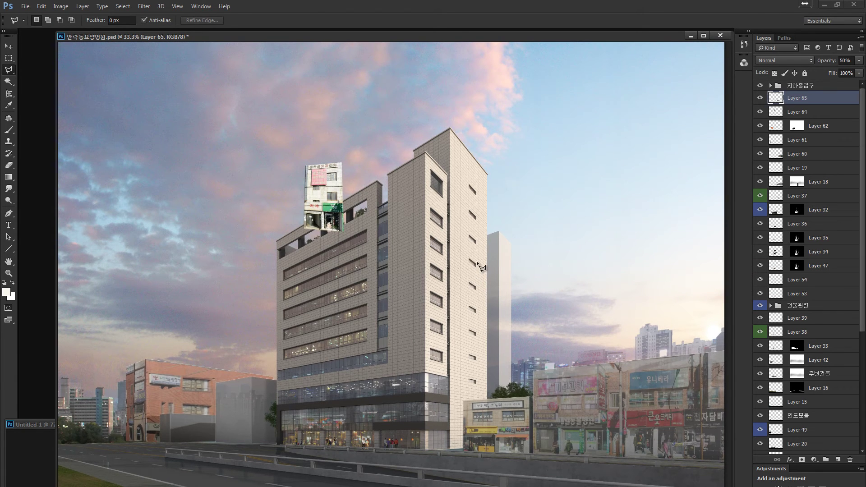
key(v)
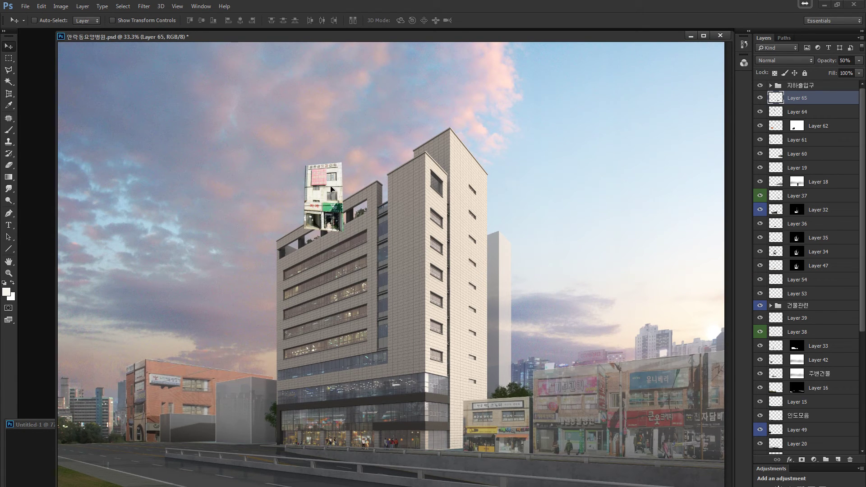
key(alt+bracketleft)
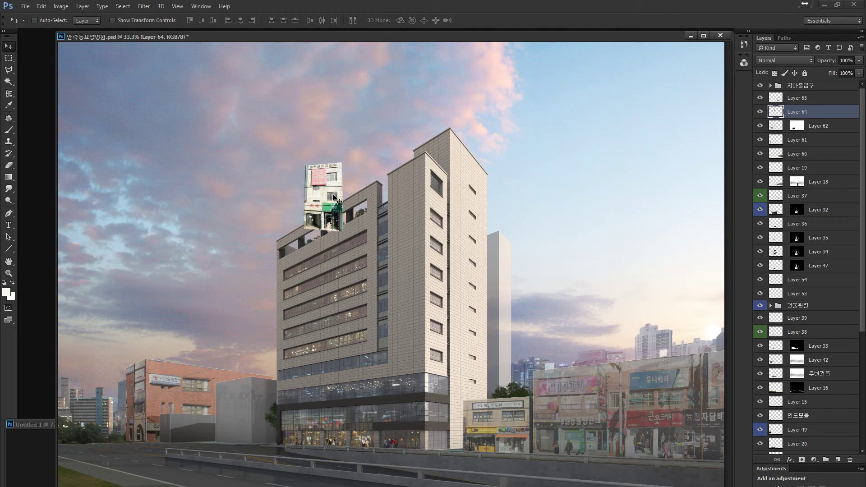
key(5)
drag(329, 232, 253, 438)
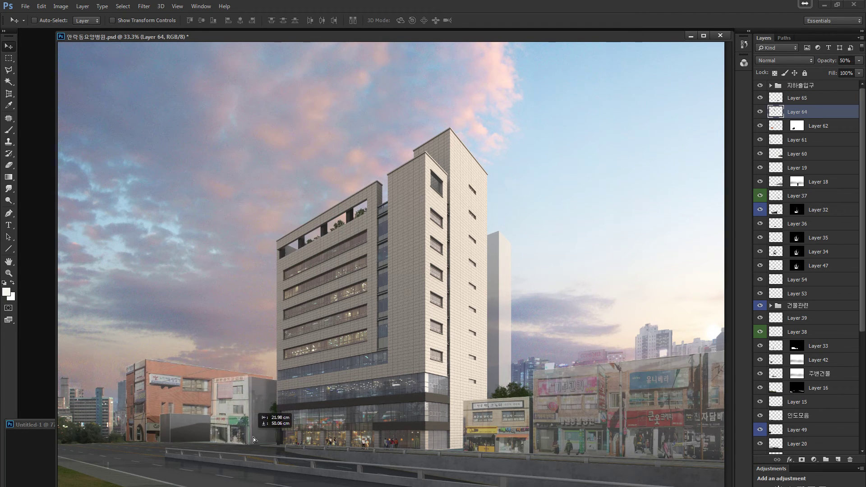
Distort the dental clinic facade's four corners to match the front face of the grey block.
key(z)
click(303, 388)
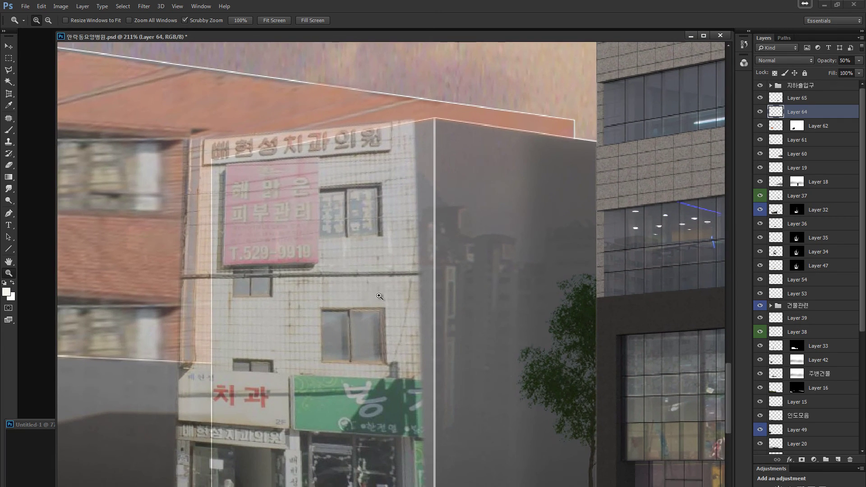
key(ctrl+t)
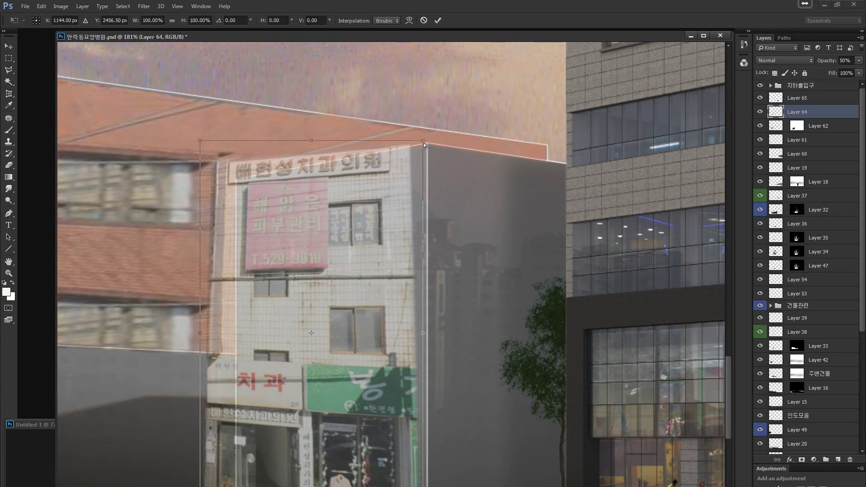
drag(424, 143, 440, 138)
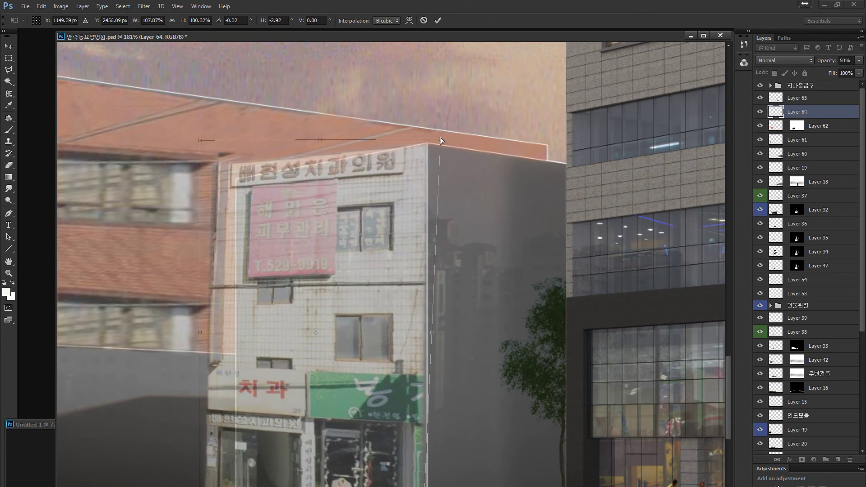
drag(202, 141, 230, 161)
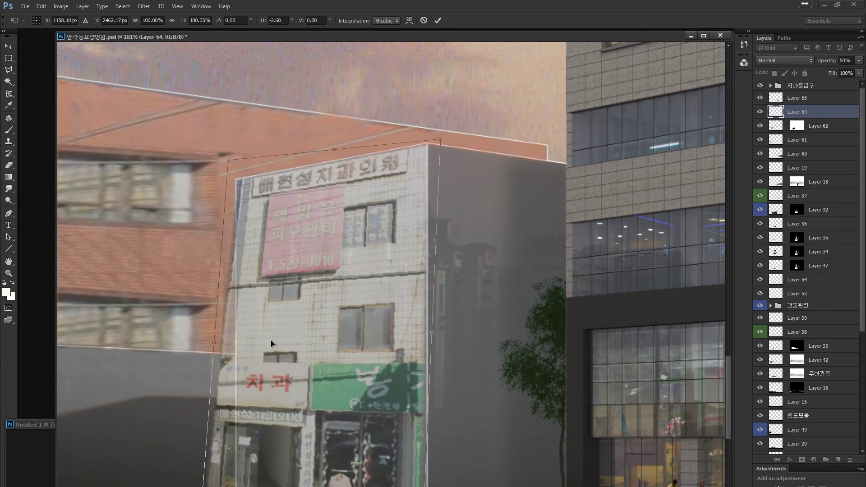
scroll(288, 356, down, 4)
drag(207, 372, 247, 364)
drag(433, 371, 440, 356)
drag(320, 121, 328, 298)
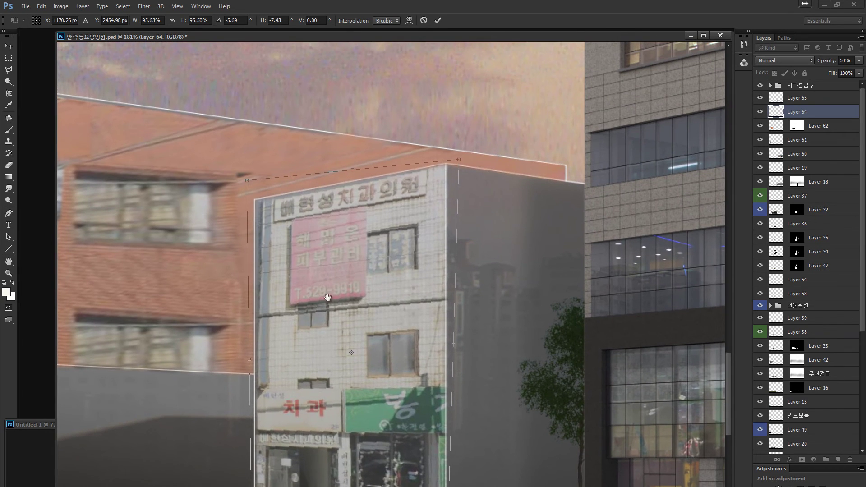
drag(247, 183, 246, 181)
drag(458, 162, 455, 158)
key(Return)
Darken the dental clinic facade by setting its brightness to -61.
key(z)
key(ctrl+1)
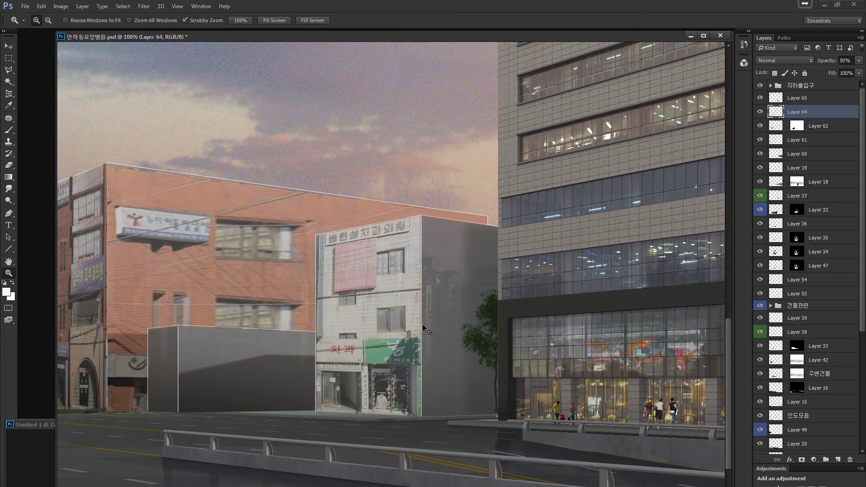
key(ctrl+b)
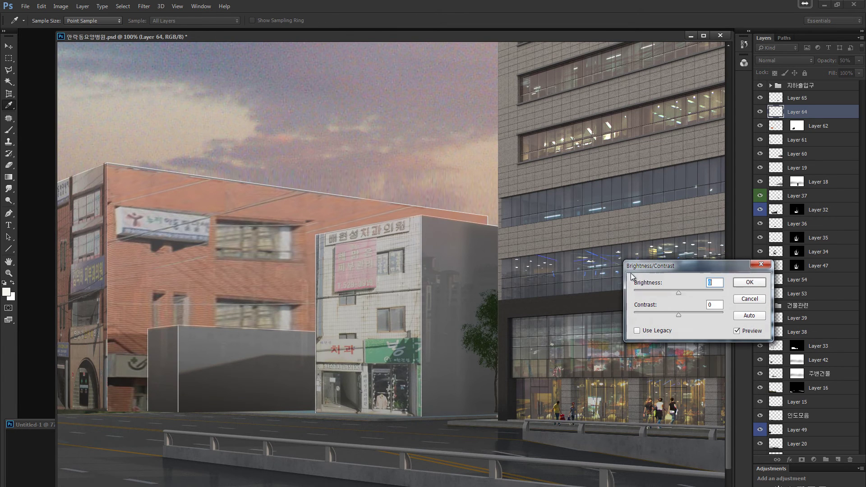
click(667, 294)
click(745, 285)
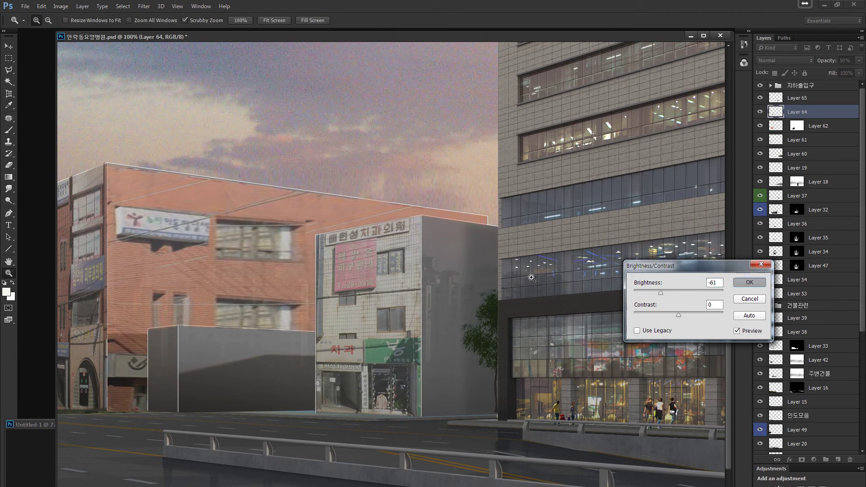
Outline the dark strip along the clinic facade's left edge with a 2 px feather and shift the selection outline to the right edge.
drag(328, 273, 328, 272)
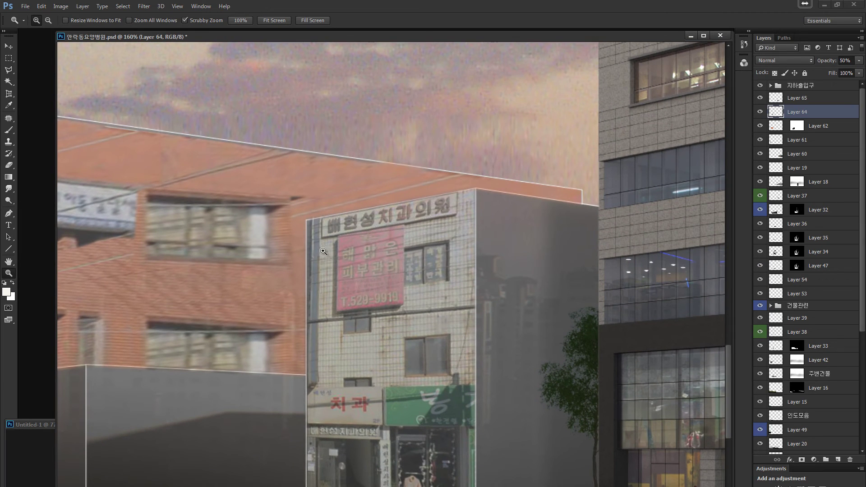
key(l)
click(320, 217)
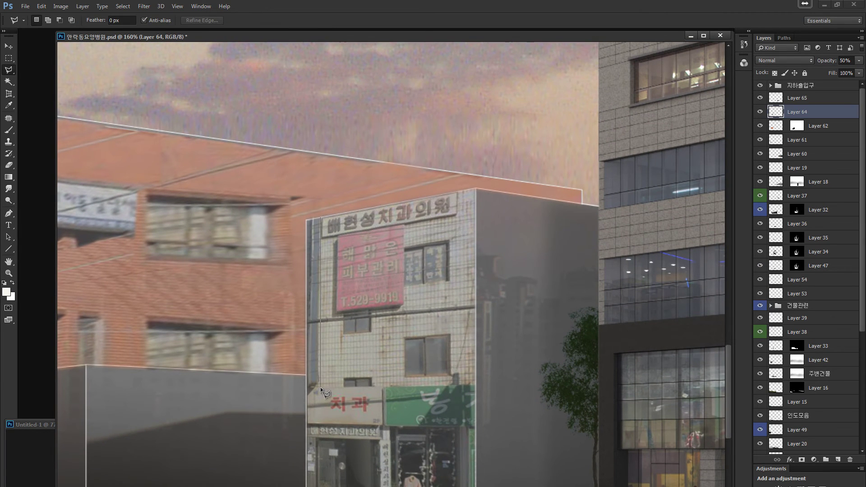
click(320, 385)
click(321, 213)
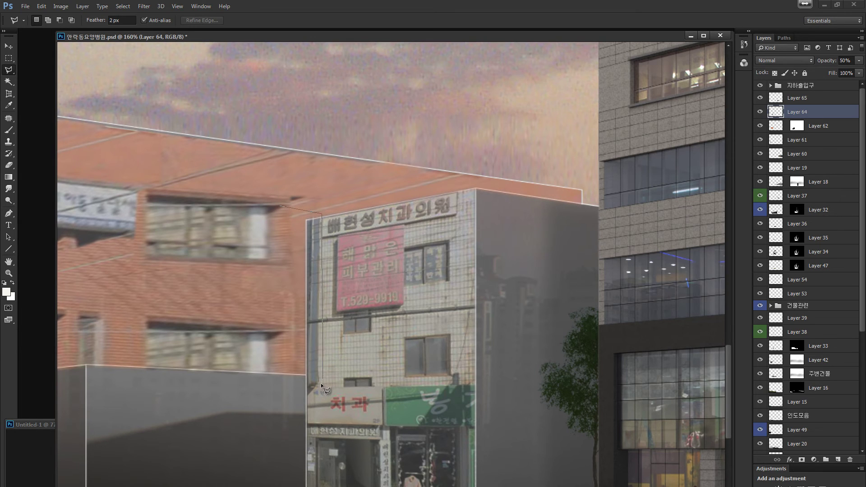
double_click(299, 388)
mouse_move(313, 308)
mouse_down()
mouse_move(474, 298)
mouse_move(456, 298)
mouse_up()
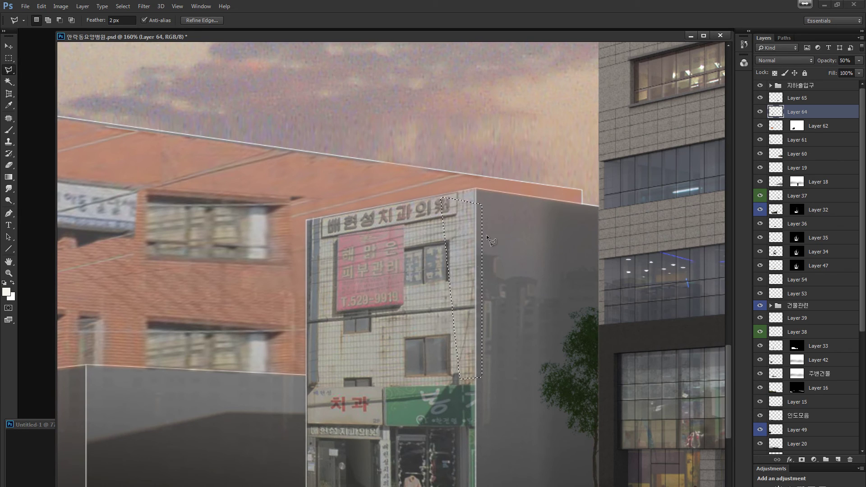
Trim the selection to the clean tiled wall and copy those tiles over the dark strip on the clinic facade's left edge.
click(478, 192)
click(459, 195)
click(458, 380)
drag(479, 223, 318, 248)
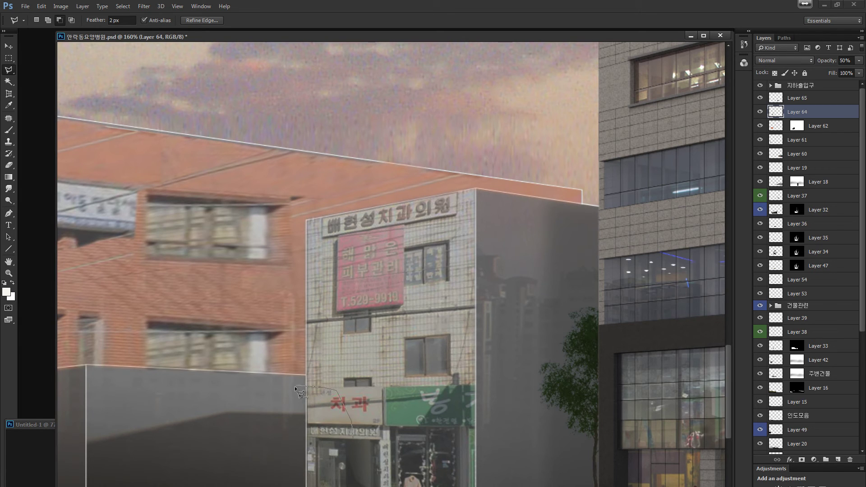
Switch to the Daum street view and advance from the dental clinic past the 한국전력 building, examining facades for the block's side.
key(ctrl+0)
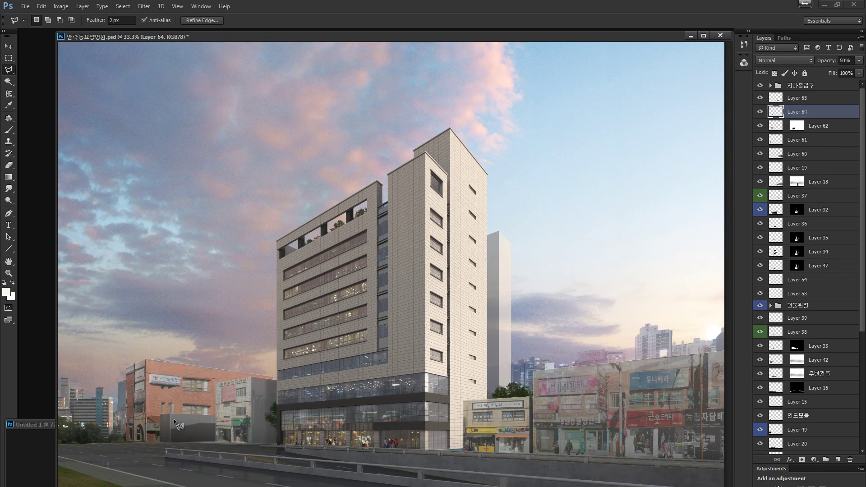
key(alt+Tab)
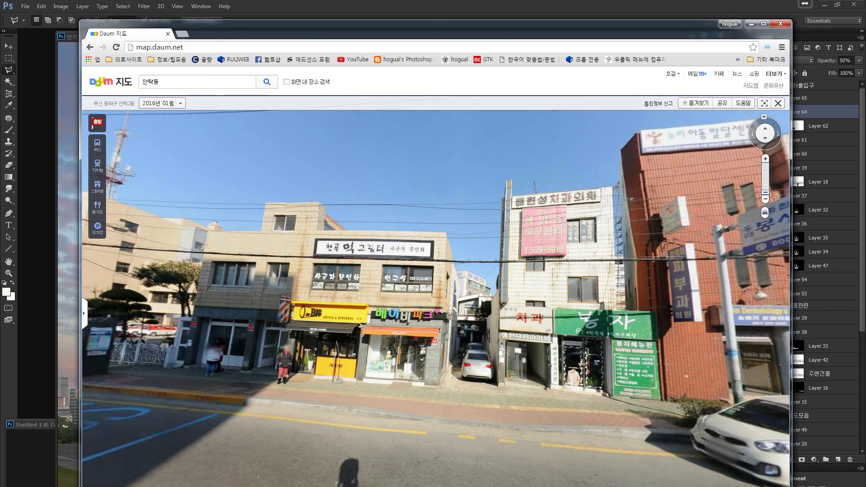
scroll(388, 315, up, 2)
scroll(389, 316, down, 2)
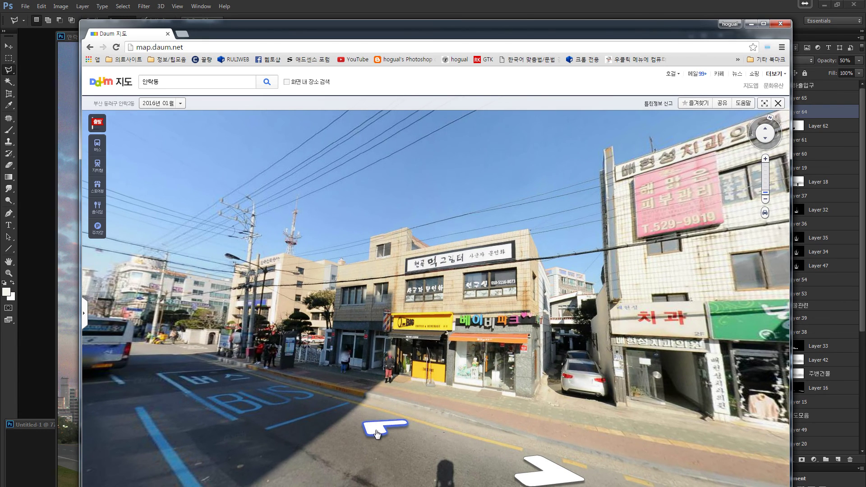
click(377, 434)
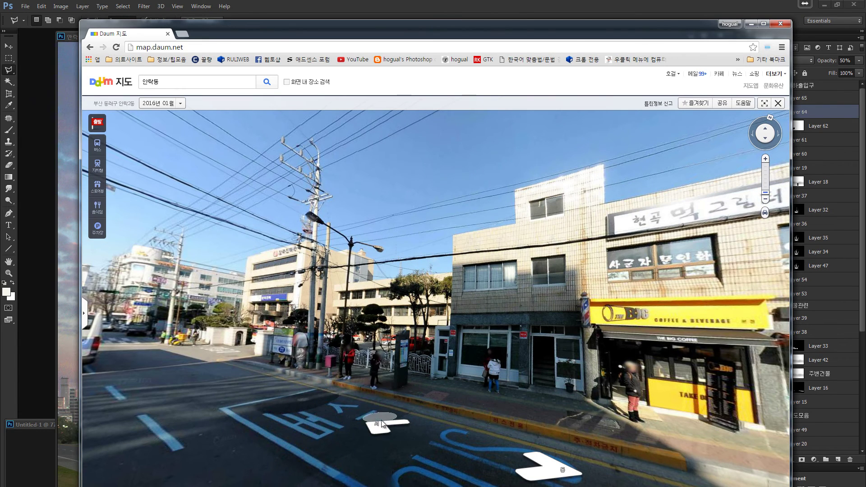
click(386, 431)
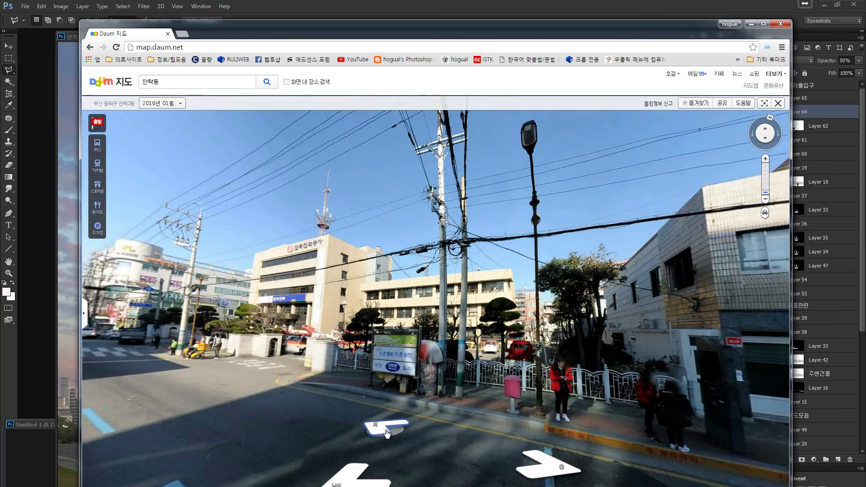
click(386, 430)
click(386, 431)
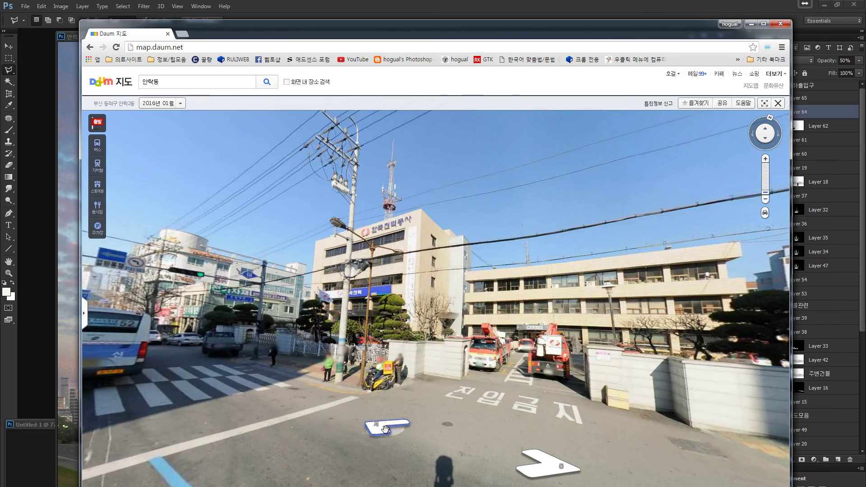
click(387, 430)
drag(386, 429, 374, 403)
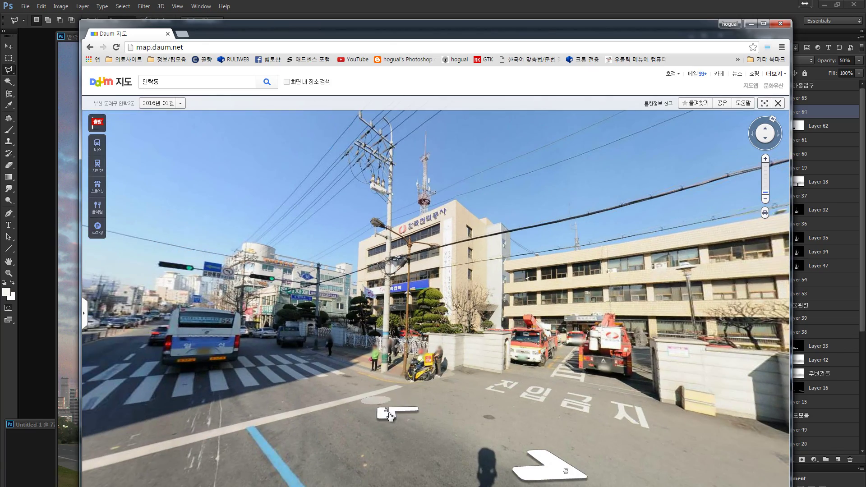
click(391, 418)
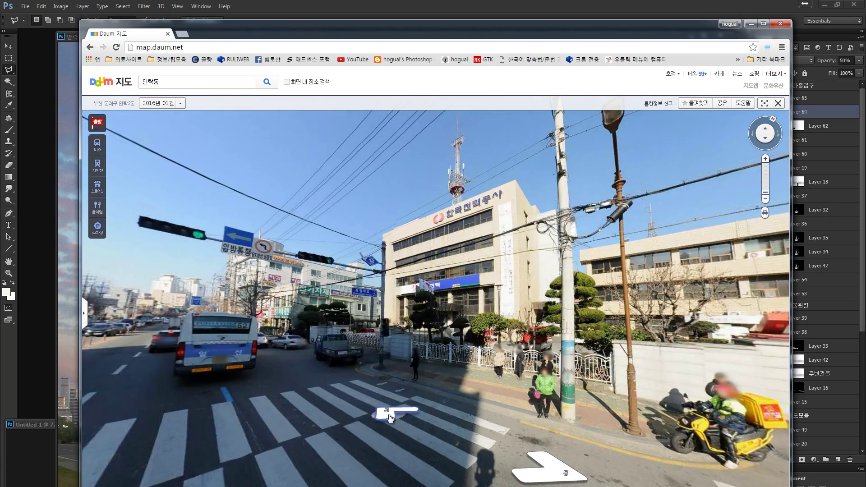
click(391, 417)
click(390, 417)
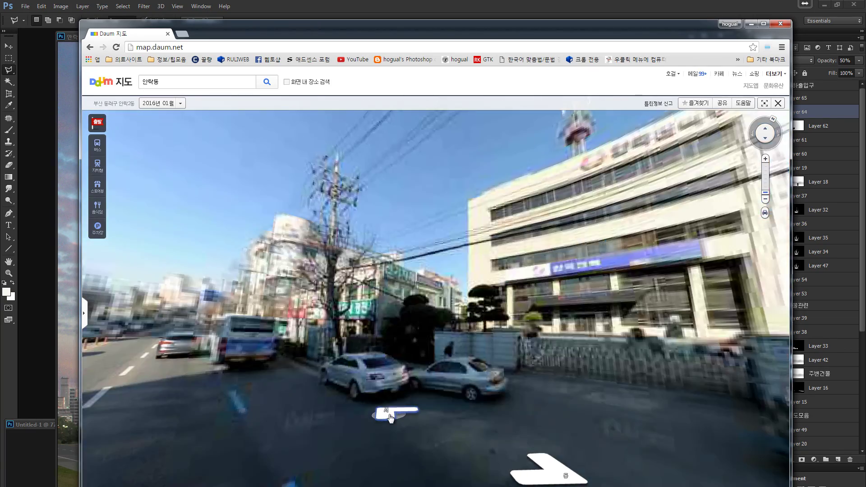
click(391, 418)
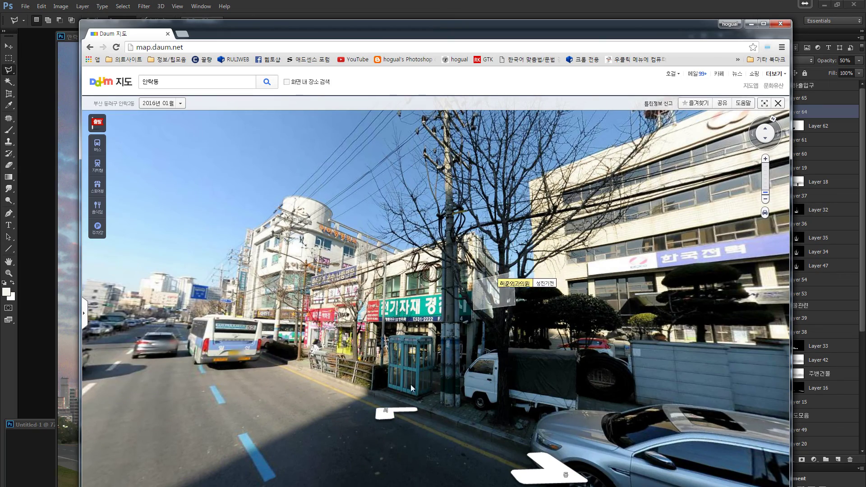
click(390, 416)
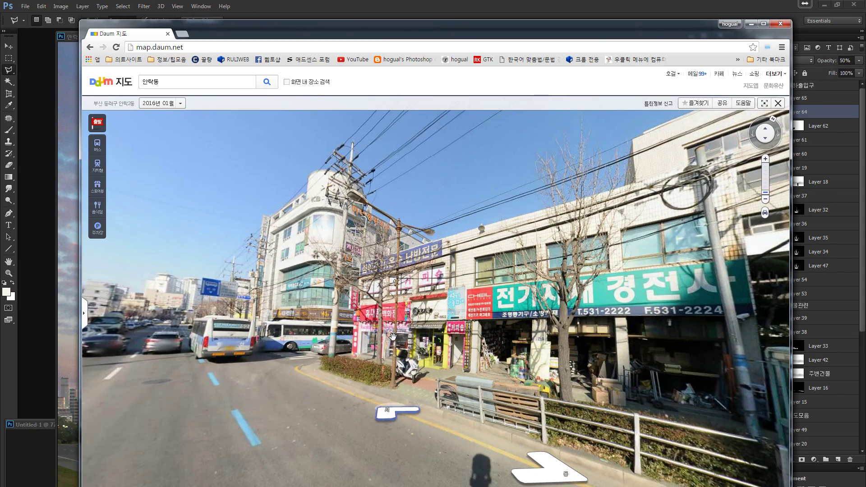
Continue along the street past the 전기자재 shop, the KB bank corner and the Eider store, examining their facades.
click(388, 413)
click(378, 419)
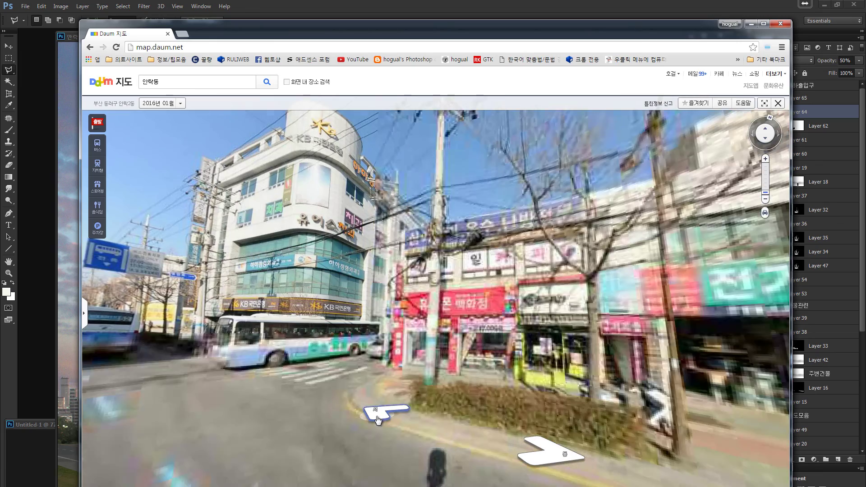
click(375, 416)
click(366, 412)
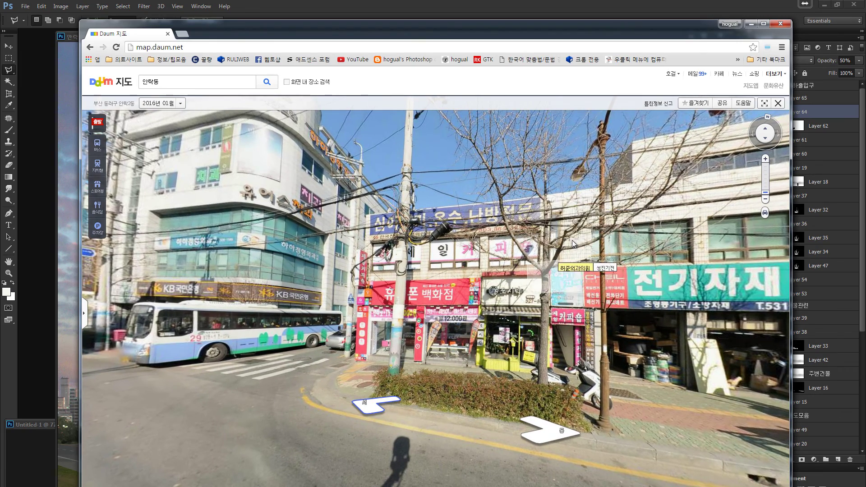
click(373, 414)
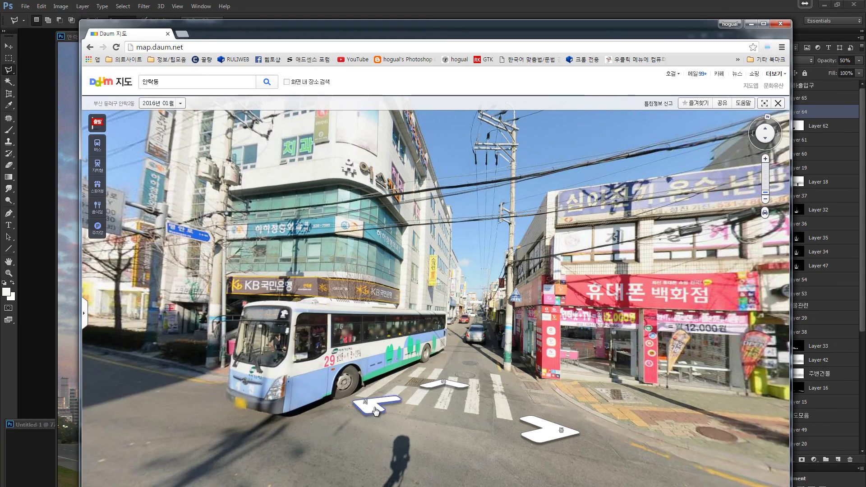
click(375, 410)
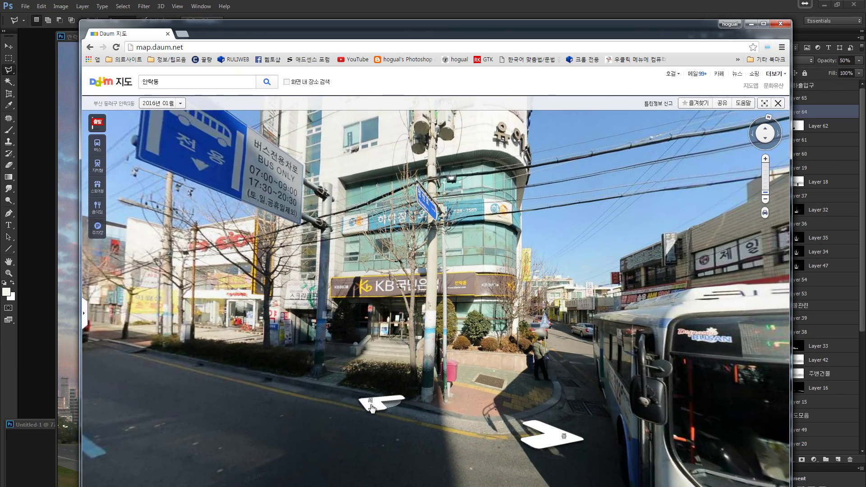
click(374, 406)
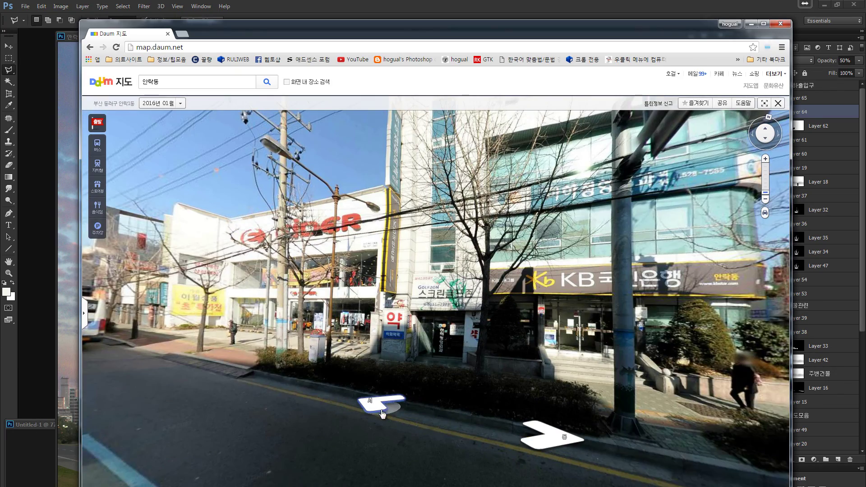
click(380, 409)
click(380, 409)
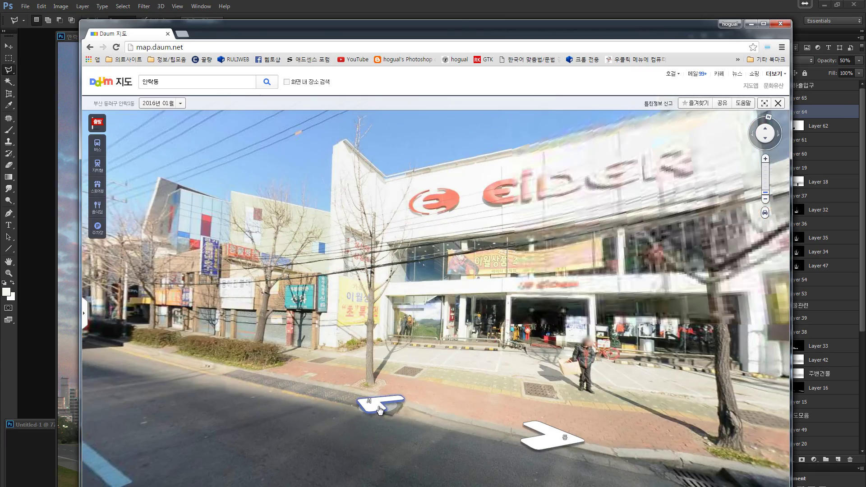
click(380, 408)
click(380, 409)
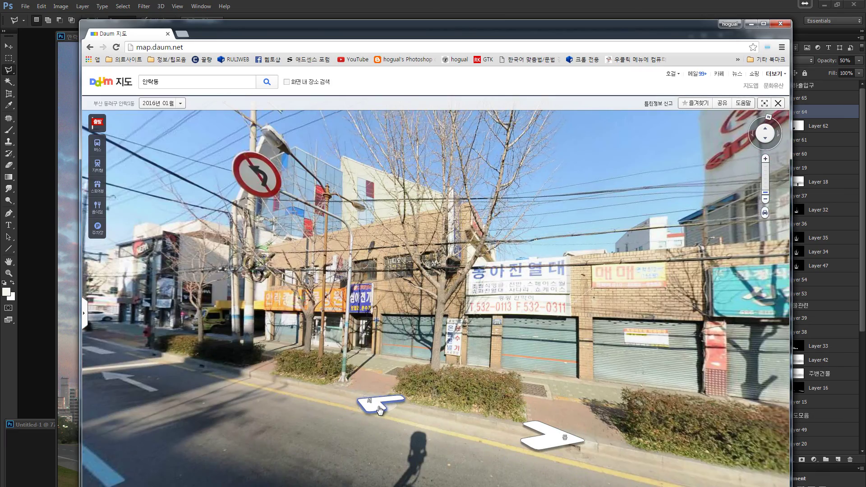
Advance to the junction beyond the NEPA store, face its side wall, and paste a screen capture of the view into 안락동요양병원.psd.
click(380, 409)
click(379, 409)
click(379, 409)
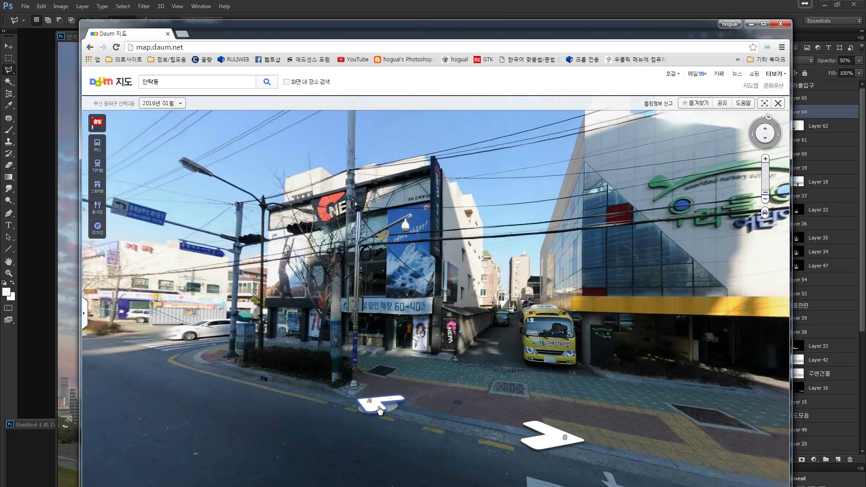
click(379, 408)
click(380, 409)
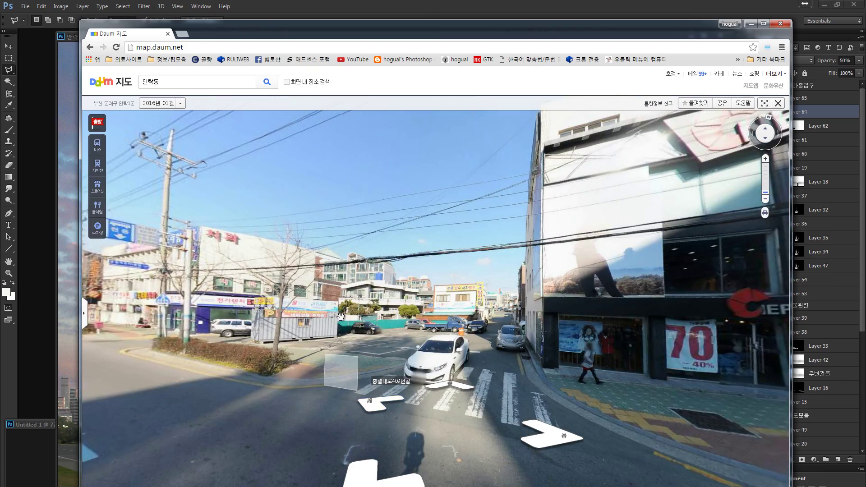
click(283, 313)
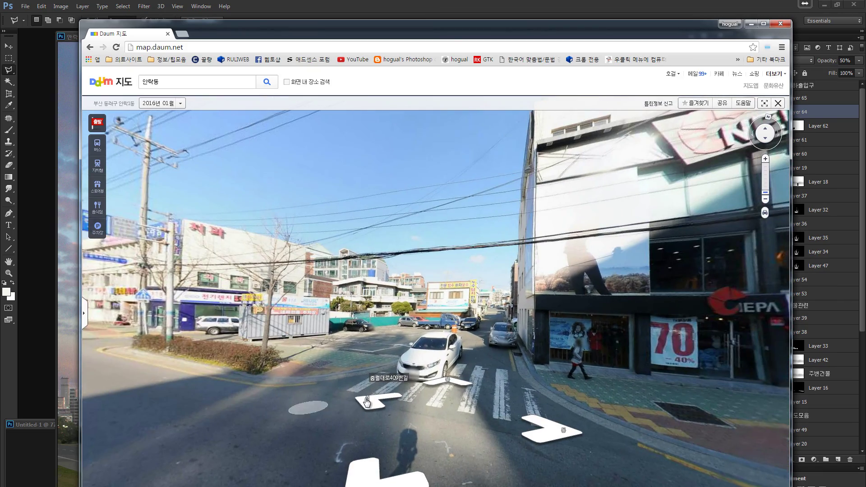
click(366, 402)
click(366, 402)
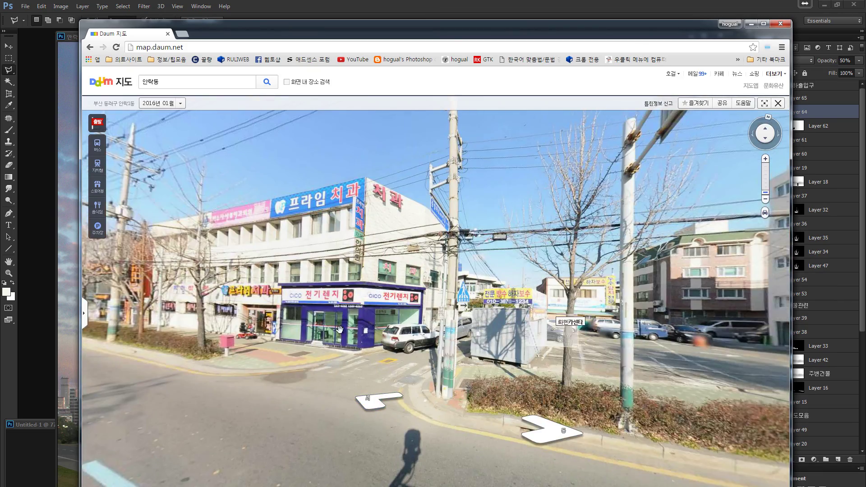
click(366, 402)
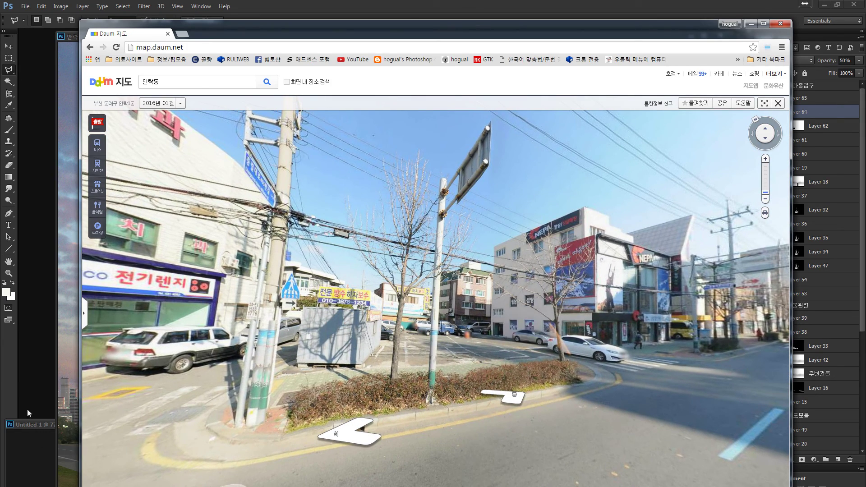
click(47, 402)
key(ctrl+v)
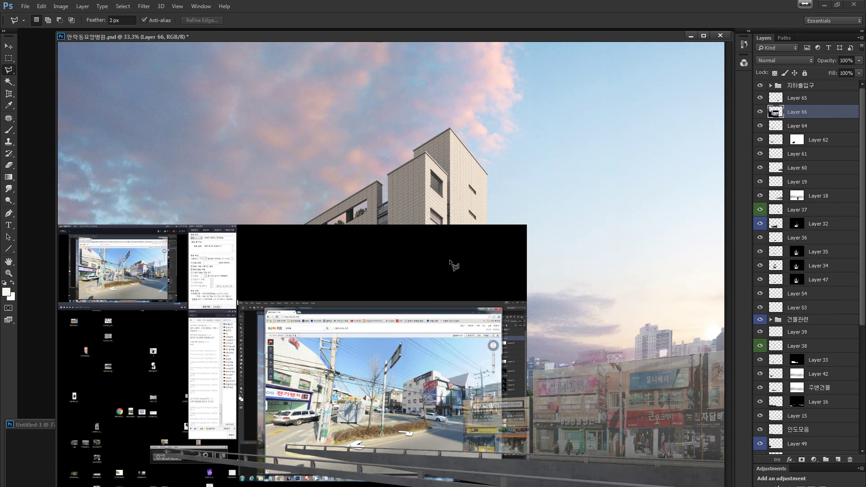
Outline the NEPA building's windowed side wall with a 2 px feather, copy it to its own layer and delete the full screen capture.
scroll(389, 385, up, 5)
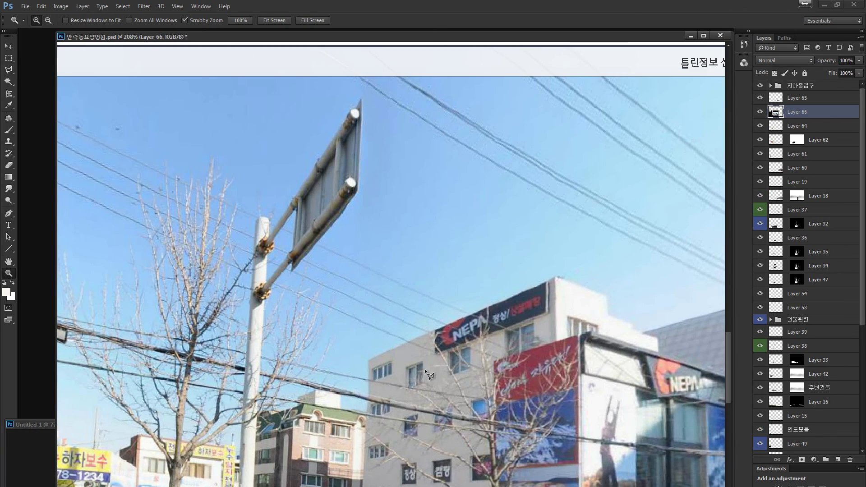
click(371, 377)
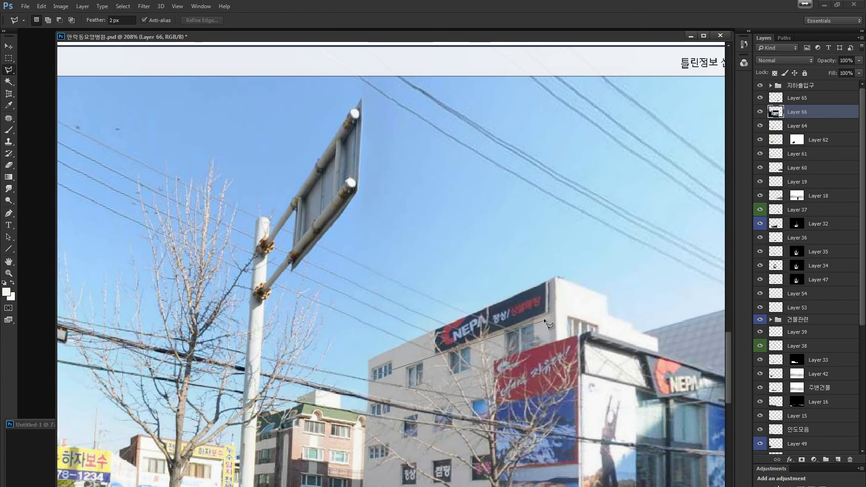
click(491, 337)
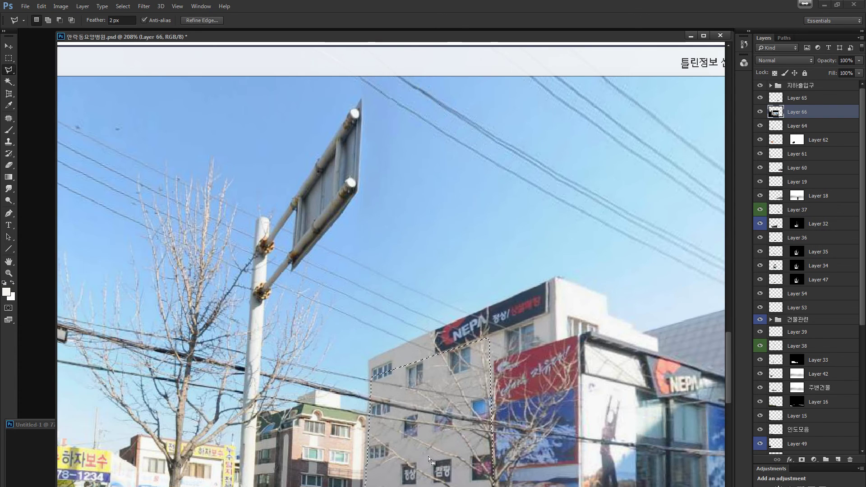
key(ctrl+j)
click(775, 126)
key(Delete)
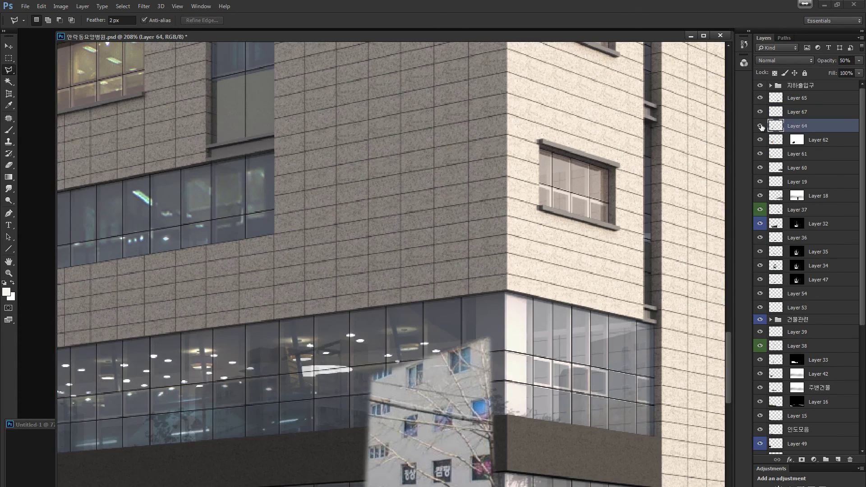
Move the copied side wall piece from the main building to the grey block's side face beside the dental clinic.
key(v)
key(ctrl+minus)
key(ctrl+minus)
key(ctrl+minus)
key(ctrl+minus)
key(ctrl+minus)
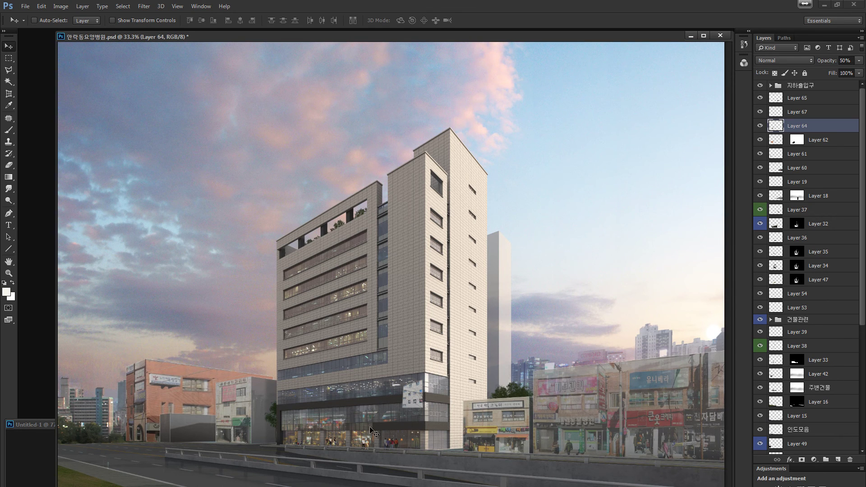
drag(426, 424, 382, 424)
key(ctrl+z)
drag(414, 399, 344, 349)
key(z)
Flip the wall piece horizontally and stretch and skew it in perspective over the grey block's side face, at about 291% height.
key(ctrl+t)
right_click(272, 396)
click(293, 382)
mouse_move(276, 413)
mouse_down()
mouse_move(291, 275)
mouse_move(286, 425)
mouse_up()
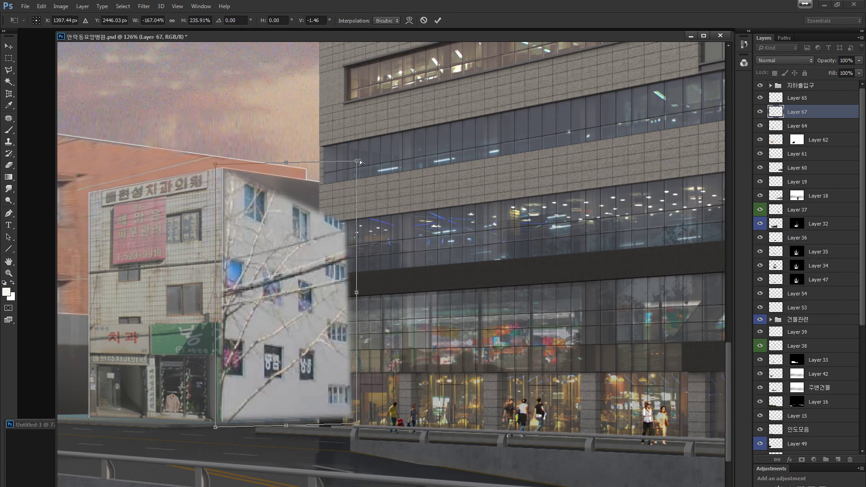
drag(359, 161, 364, 99)
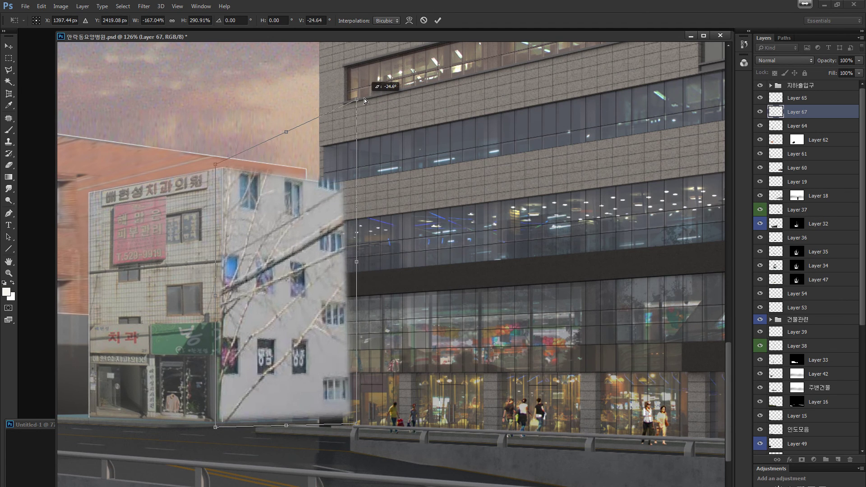
key(Return)
Trim the wall piece's overhang along the grey block's corner and above its roofline using polygonal selections.
key(z)
click(314, 261)
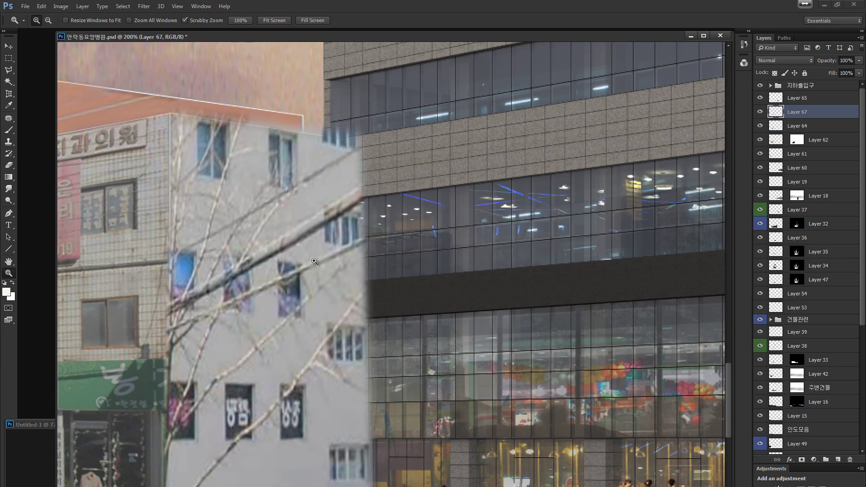
key(l)
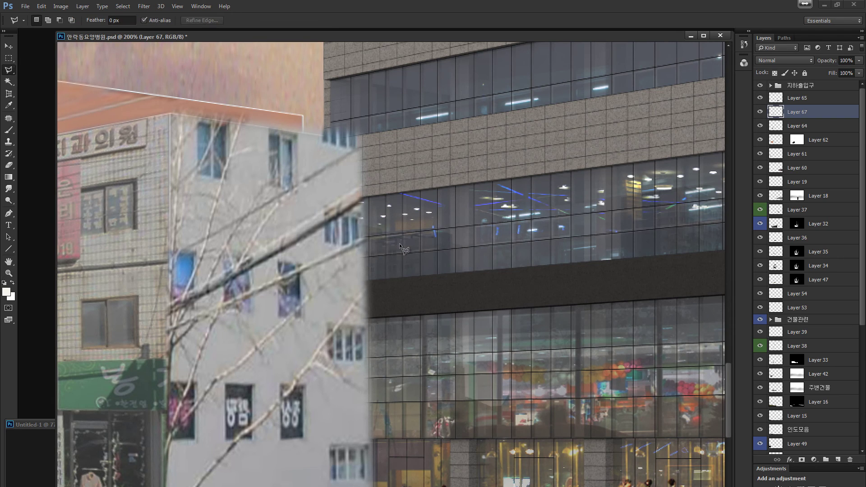
click(170, 115)
scroll(170, 385, down, 3)
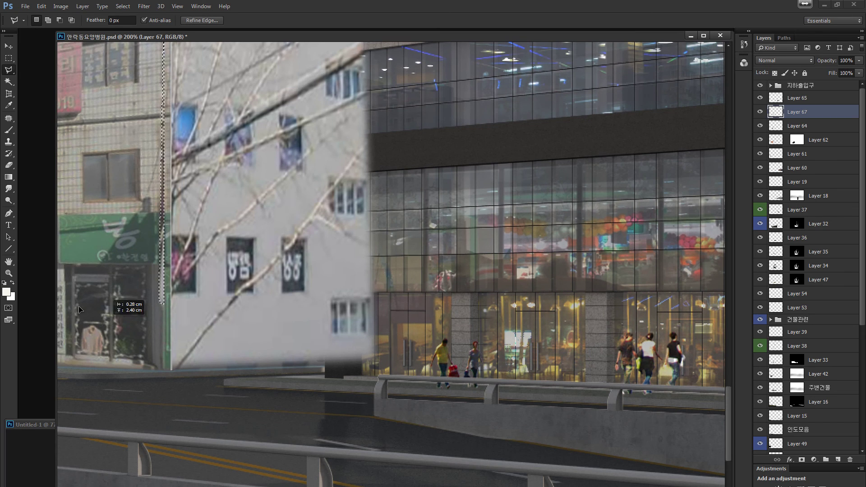
drag(219, 314, 212, 431)
scroll(212, 431, up, 3)
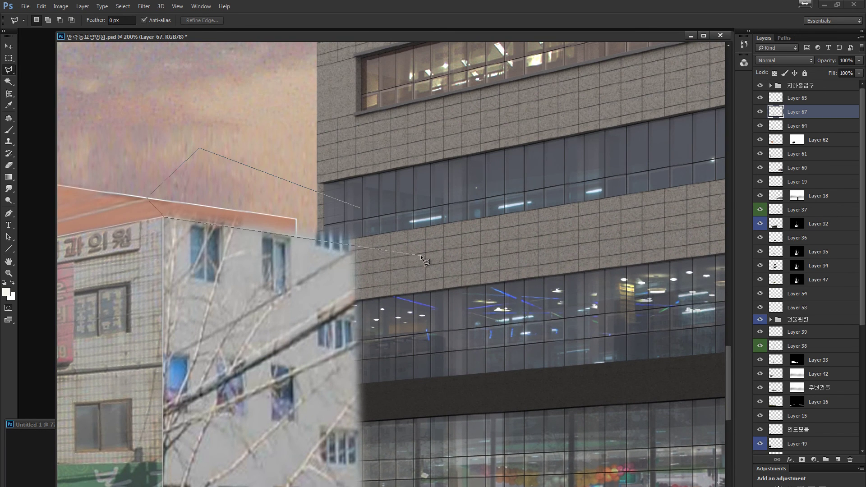
key(Return)
key(ctrl+d)
scroll(408, 180, down, 10)
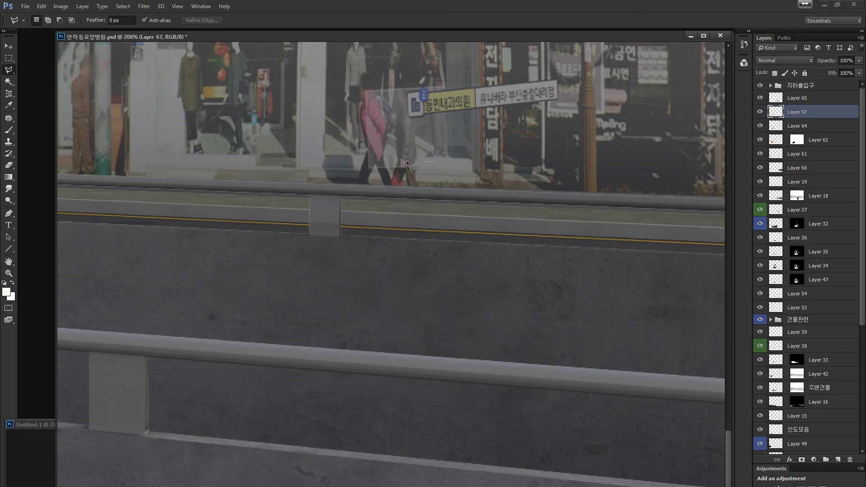
Cut away the part of the wall piece that overlaps the main building, along the main building's vertical corner edge.
key(ctrl+0)
key(z)
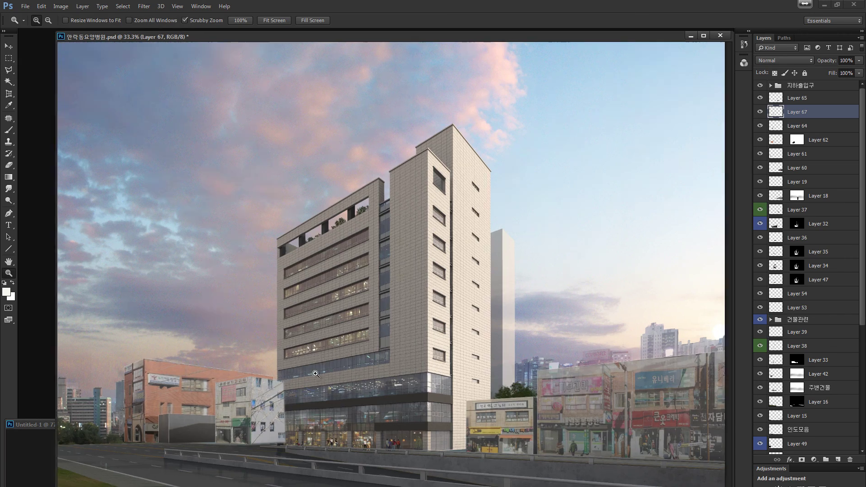
drag(272, 261, 384, 261)
key(l)
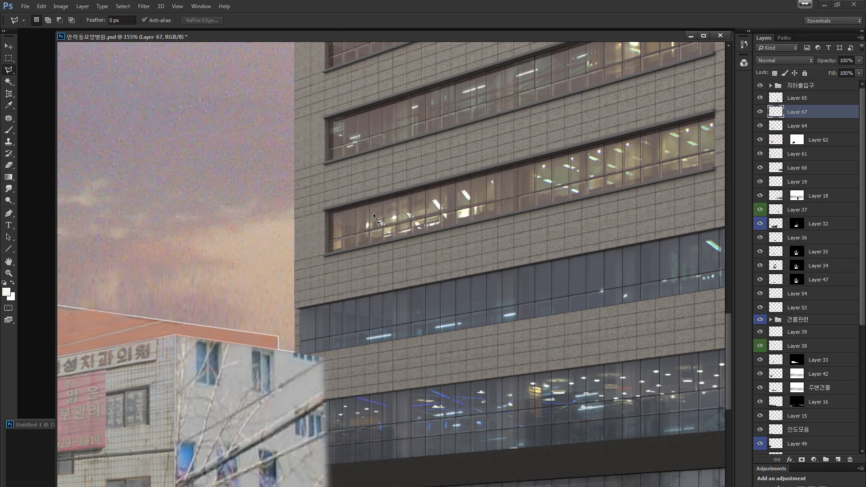
click(294, 346)
scroll(302, 167, down, 6)
scroll(302, 166, down, 1)
double_click(305, 352)
drag(352, 214, 442, 221)
key(ctrl+z)
Darken the side wall piece with legacy Brightness/Contrast at brightness -53 and contrast -32.
key(alt+i)
key(a)
key(c)
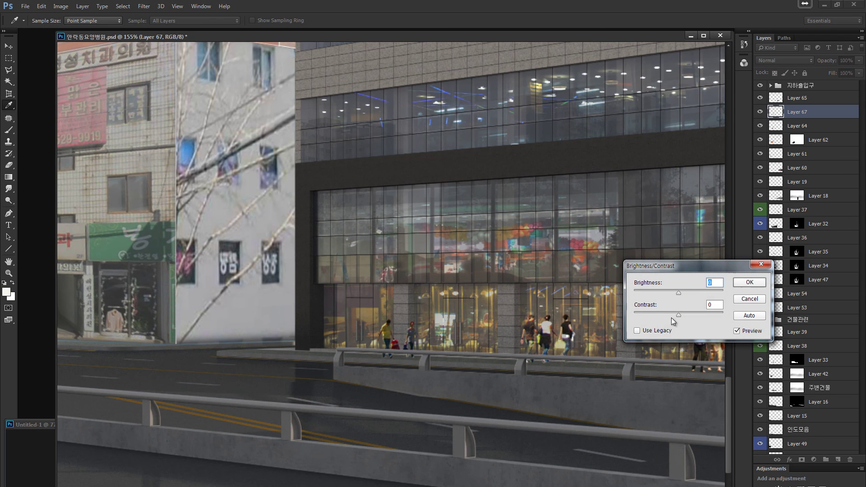
drag(669, 317, 664, 315)
click(660, 291)
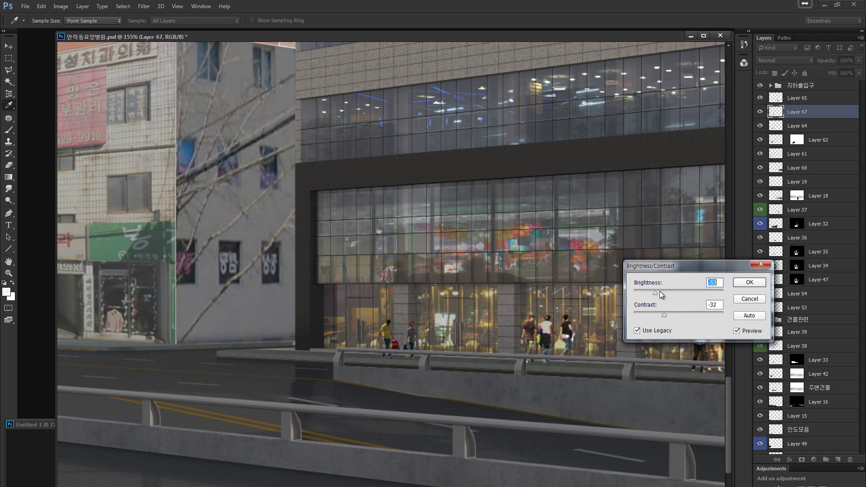
click(748, 283)
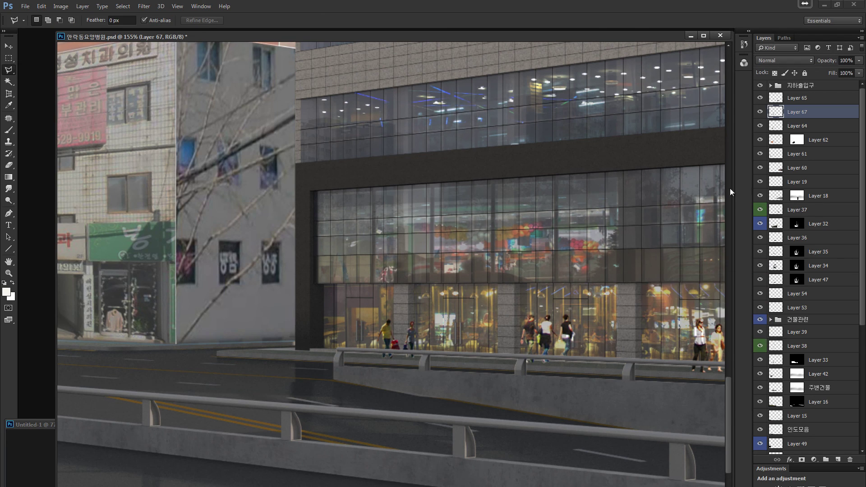
Mask the side wall with a quick mask gradient and lower its Hue/Saturation lightness to -46 for a gradual shade.
key(ctrl+0)
key(z)
drag(268, 397, 280, 419)
key(q)
key(d)
key(g)
key(q)
key(ctrl+u)
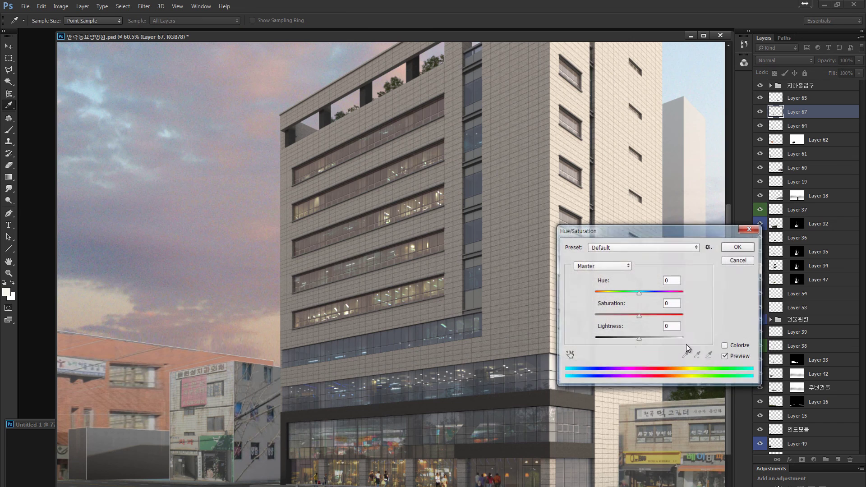
drag(639, 338, 618, 338)
click(737, 247)
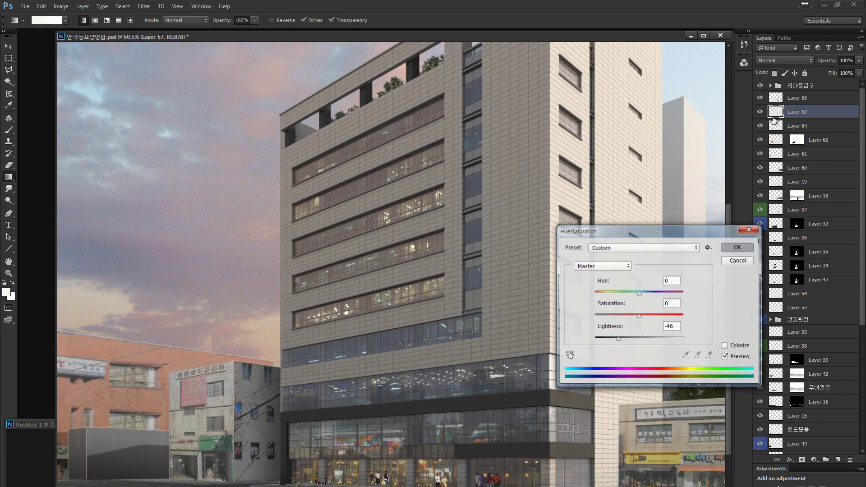
Compare the grey block with the Layer 67 wall piece hidden and shown, and review the whole composition.
click(760, 112)
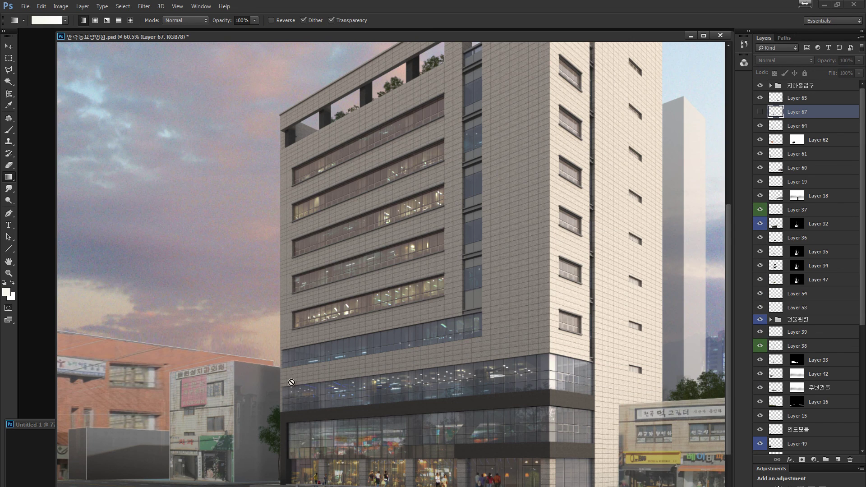
click(760, 112)
key(ctrl+minus)
key(ctrl+minus)
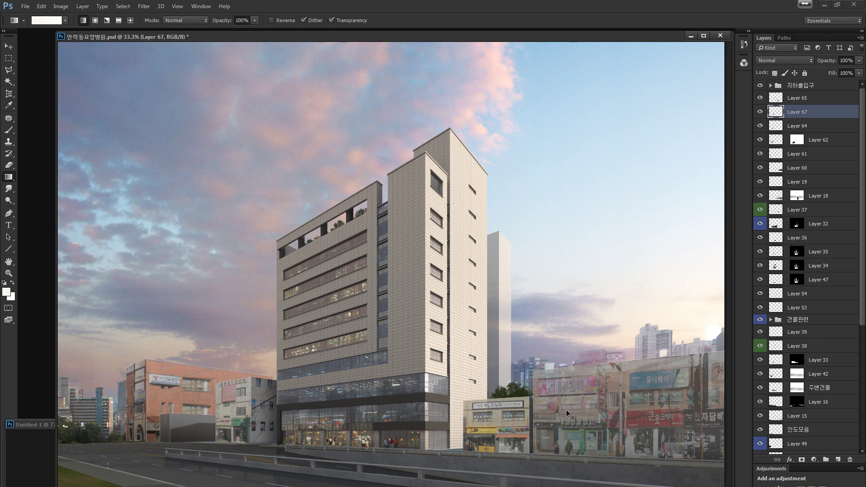
key(ctrl+minus)
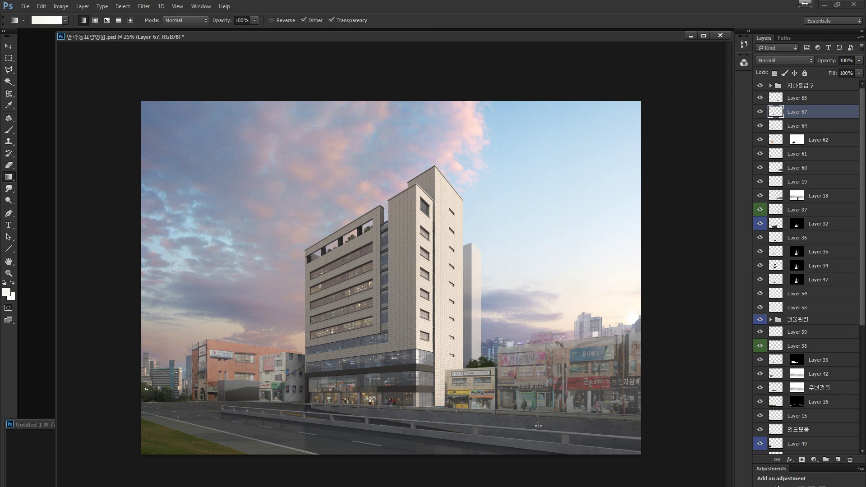
Activate the Perspective Crop tool.
click(8, 94)
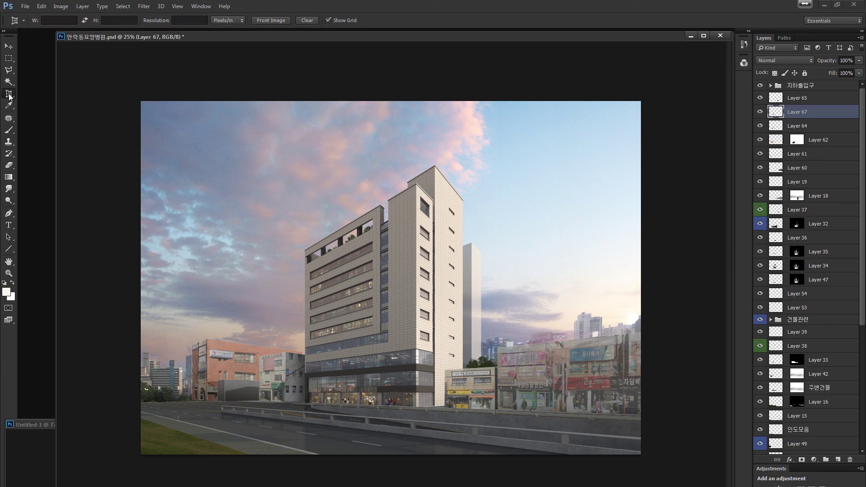